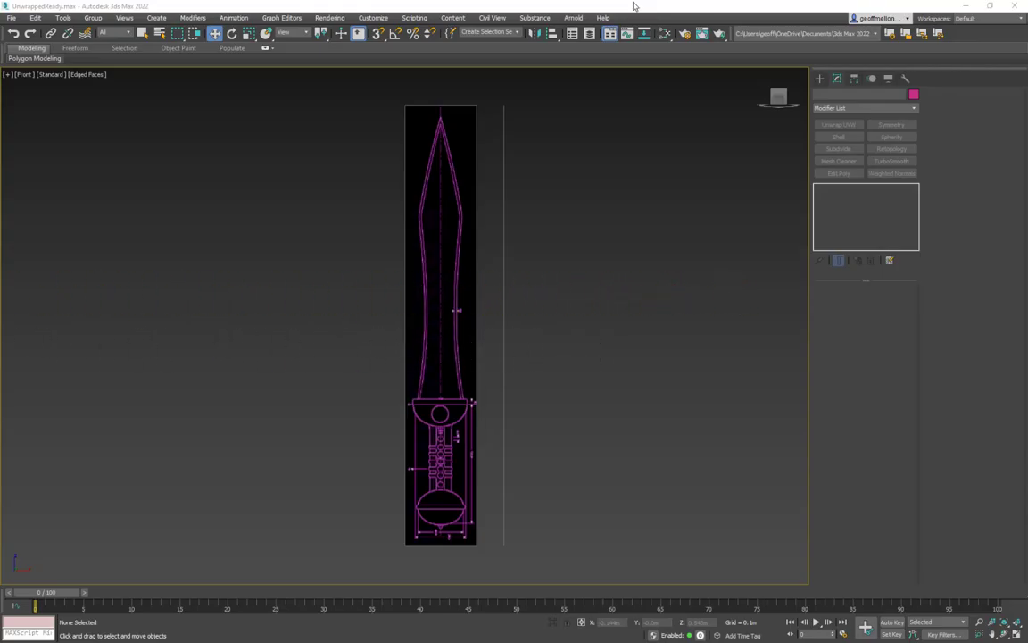
Step: Unfreeze all objects in the scene and select the front and side sword blueprint planes individually, ending on the front one
{"action": "middle_click_drag", "start_coordinate": [617, 273], "coordinate": [569, 259], "text": "alt"}
{"action": "middle_click_drag", "start_coordinate": [673, 278], "coordinate": [656, 274], "text": "alt"}
{"action": "scroll", "coordinate": [656, 273], "scroll_direction": "down", "scroll_amount": 5}
{"action": "middle_click_drag", "start_coordinate": [450, 225], "coordinate": [470, 252]}
{"action": "scroll", "coordinate": [469, 251], "scroll_direction": "up", "scroll_amount": 3}
{"action": "scroll", "coordinate": [466, 257], "scroll_direction": "down", "scroll_amount": 2}
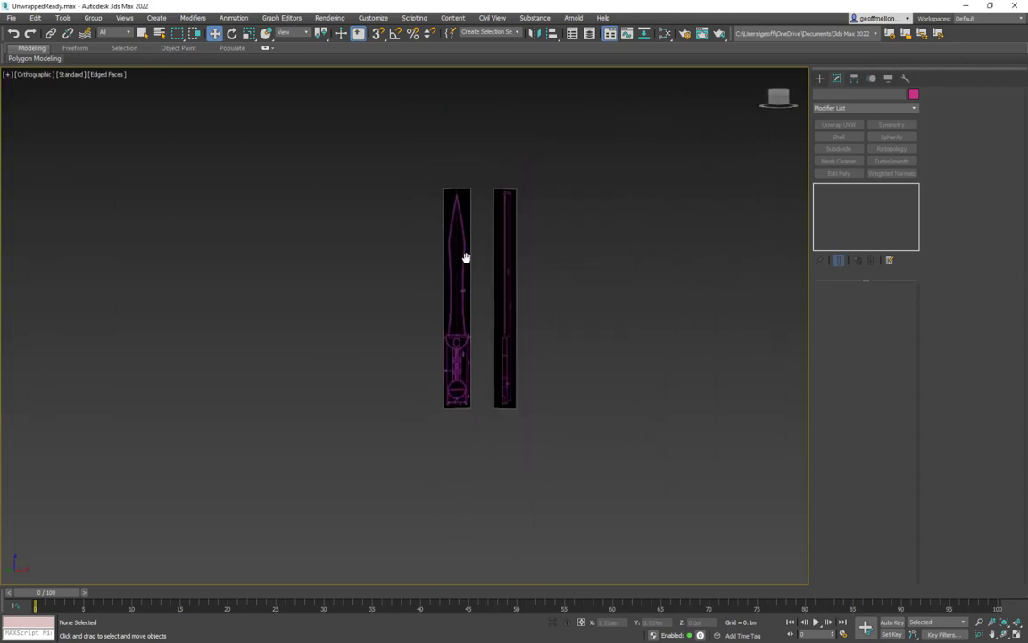
{"action": "right_click", "coordinate": [610, 176]}
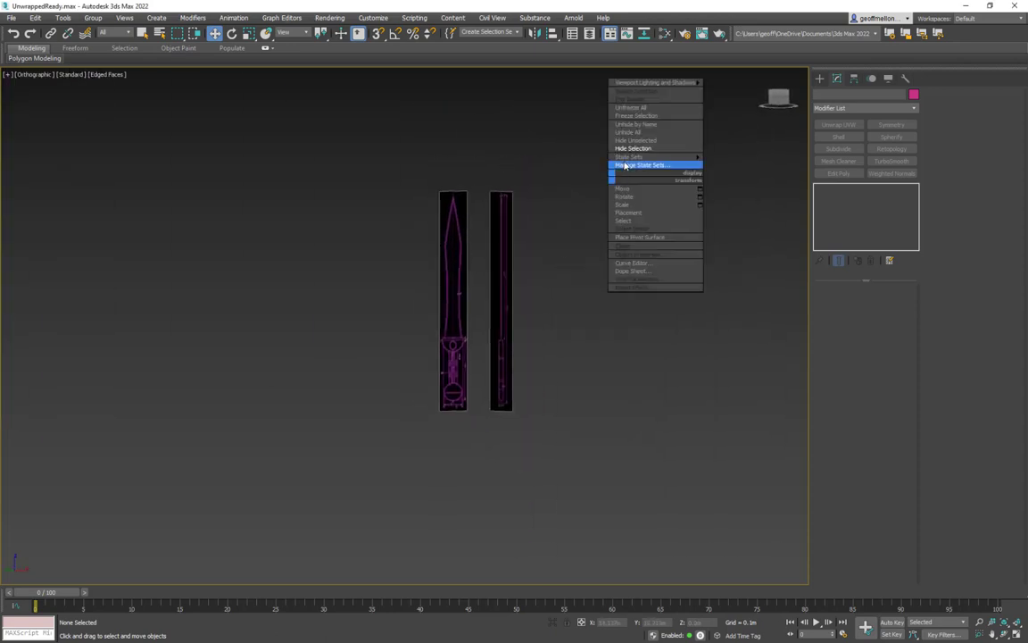
{"action": "left_click", "coordinate": [645, 113]}
{"action": "left_click", "coordinate": [504, 217]}
{"action": "left_click", "coordinate": [457, 246]}
{"action": "left_click", "coordinate": [506, 253]}
{"action": "left_click", "coordinate": [460, 264]}
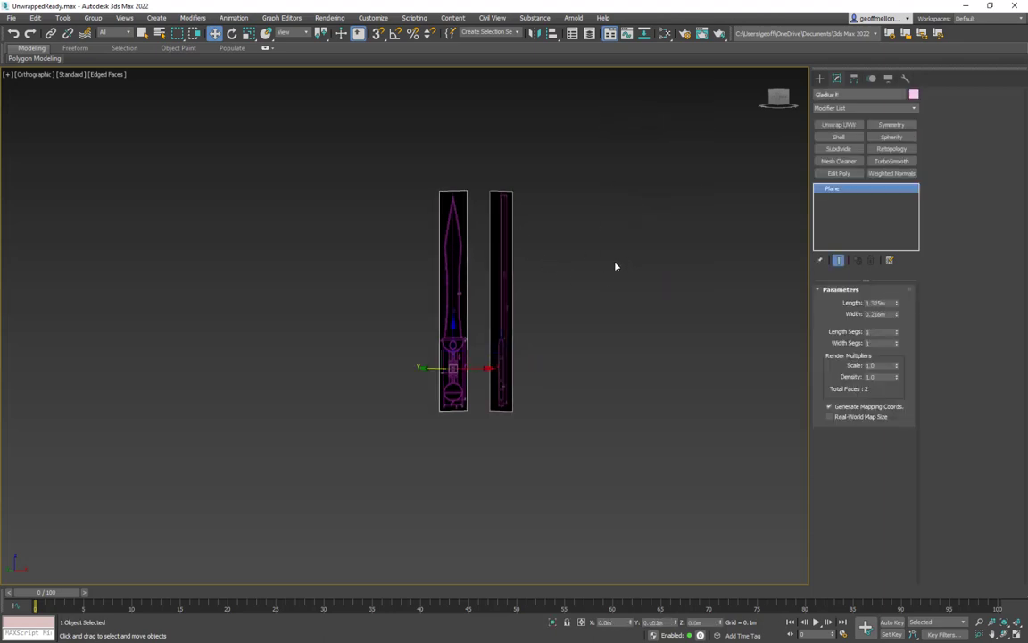
Step: Check the Show Frozen in Gray option in the front blueprint plane's object properties and accept the settings
{"action": "right_click", "coordinate": [593, 268]}
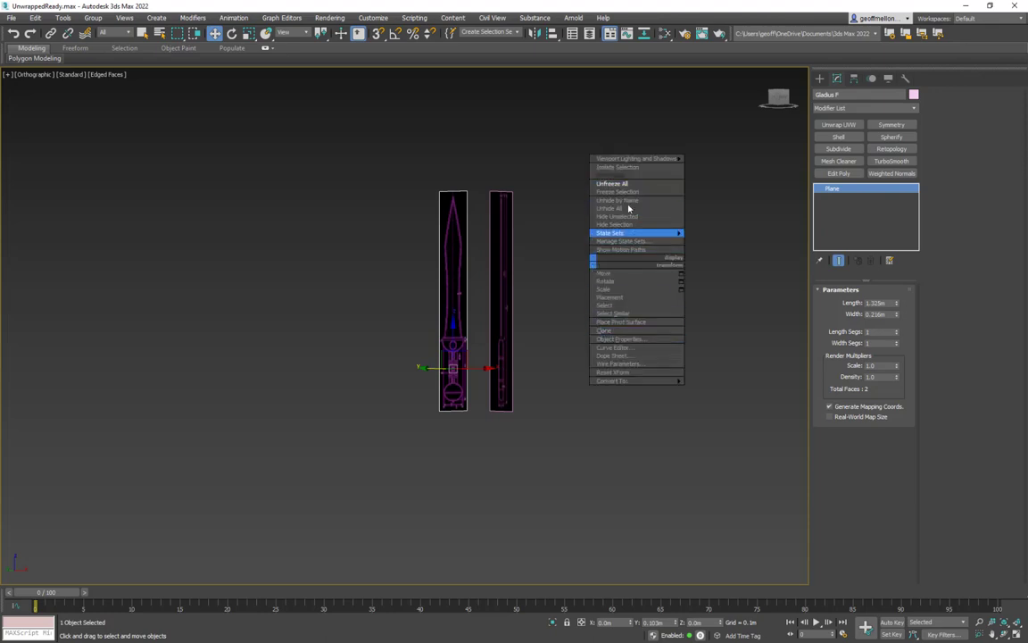
{"action": "left_click", "coordinate": [636, 340]}
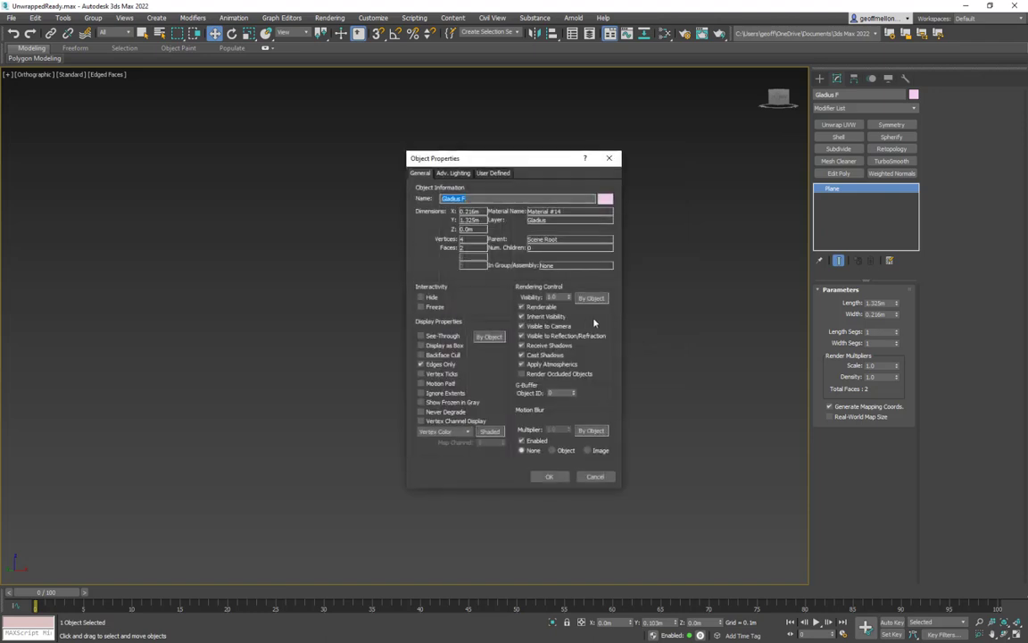
{"action": "left_click", "coordinate": [451, 404]}
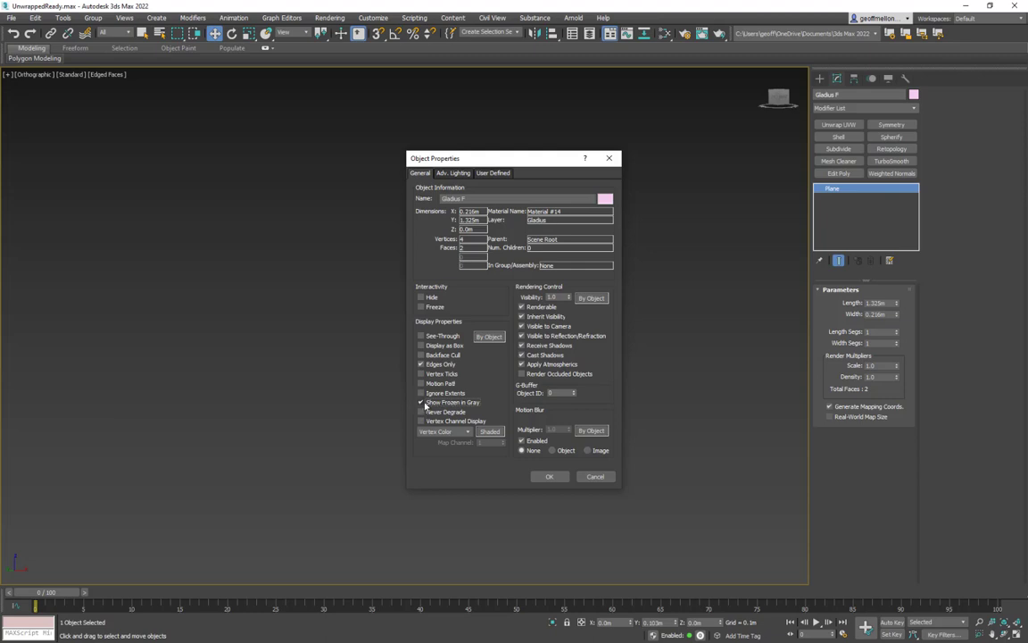
{"action": "left_click", "coordinate": [549, 476]}
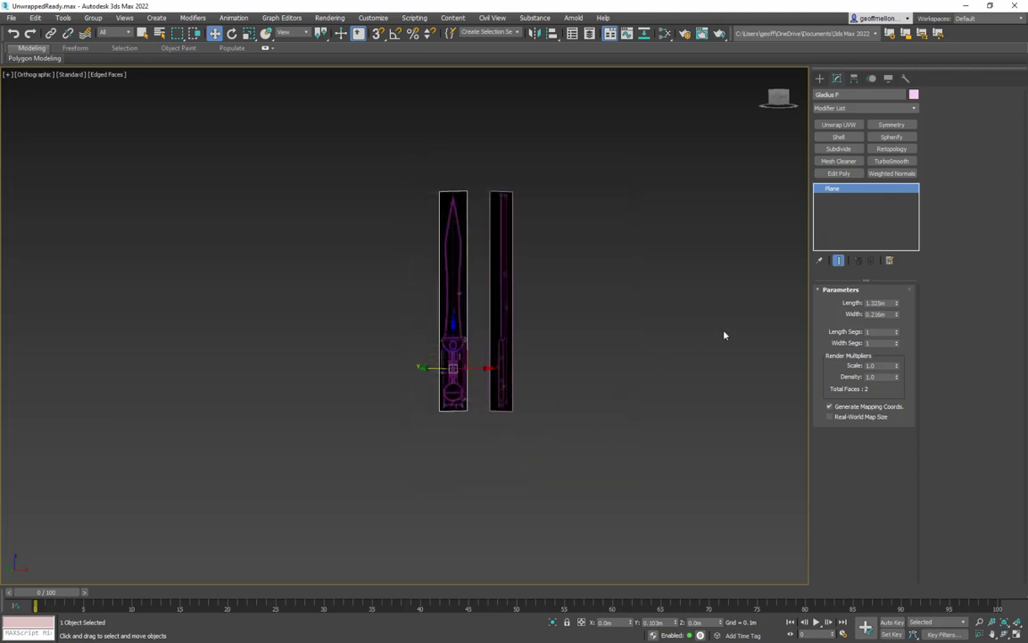
Step: Freeze both the front and side blueprint planes
{"action": "right_click", "coordinate": [718, 265]}
{"action": "left_click", "coordinate": [740, 195]}
{"action": "right_click", "coordinate": [659, 248]}
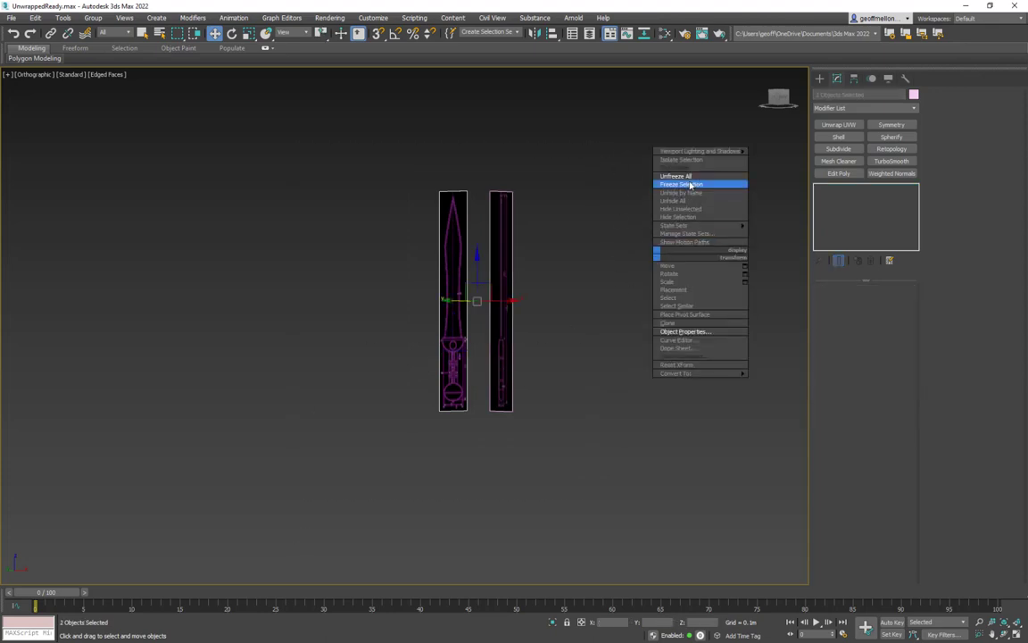
{"action": "left_click", "coordinate": [700, 183]}
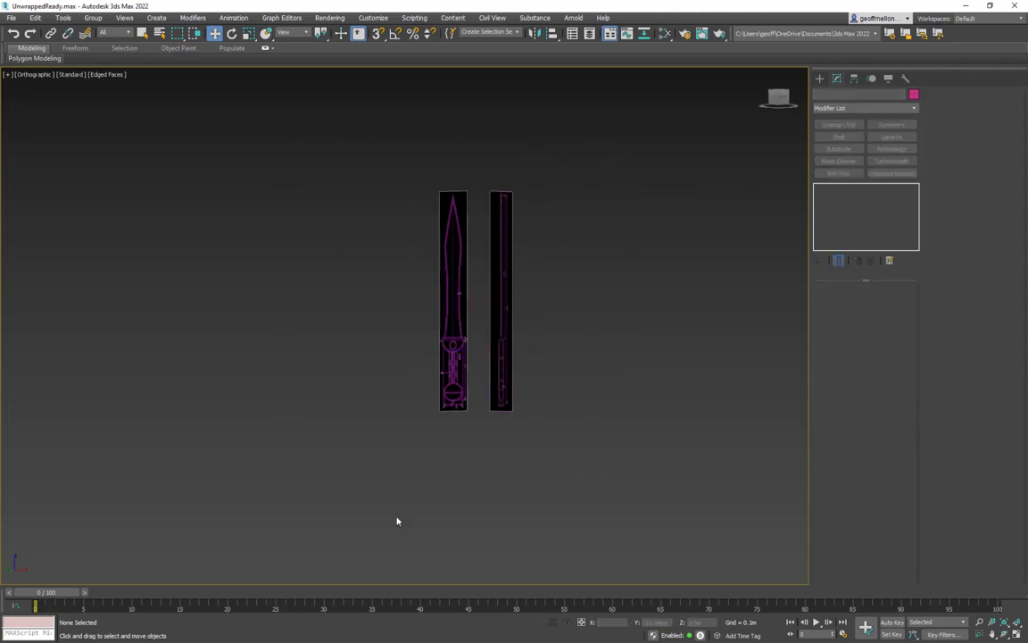
Step: Create a box between the blueprint planes in the top view, about 0.099 m long, 0.109 m wide and 0.263 m high
{"action": "scroll", "coordinate": [536, 268], "scroll_direction": "up", "scroll_amount": 5}
{"action": "middle_click_drag", "start_coordinate": [380, 277], "coordinate": [460, 240]}
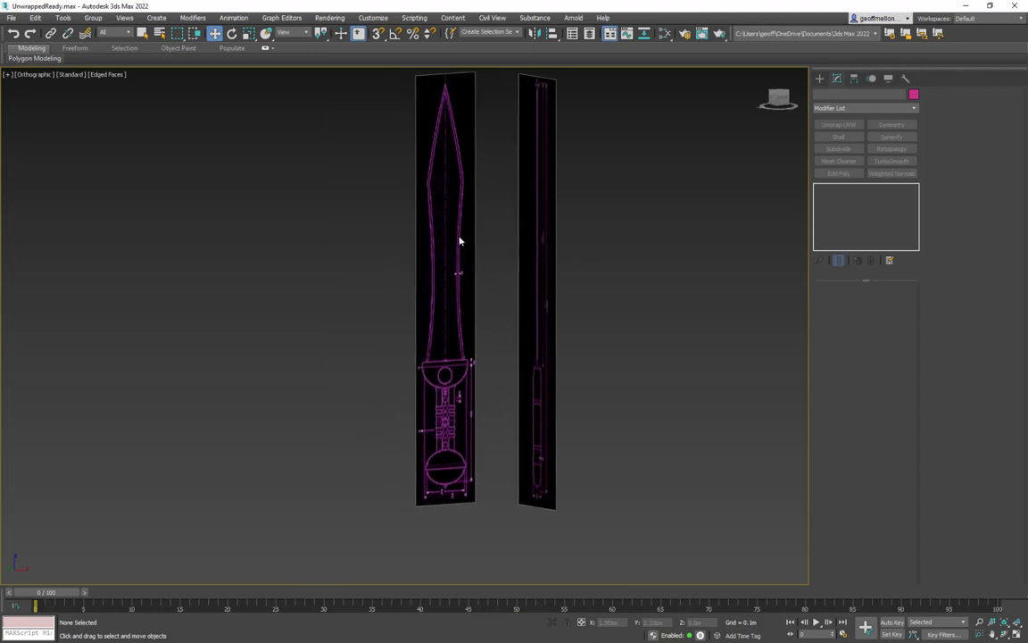
{"action": "key", "text": "t"}
{"action": "key", "text": "z"}
{"action": "scroll", "coordinate": [490, 308], "scroll_direction": "down", "scroll_amount": 5}
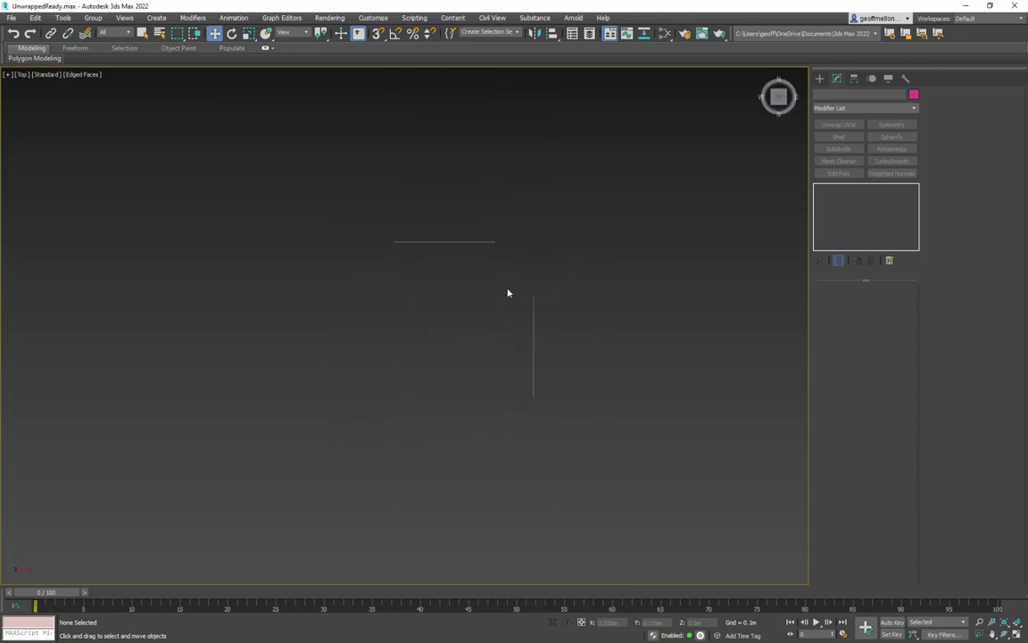
{"action": "left_click", "coordinate": [820, 78]}
{"action": "left_click", "coordinate": [838, 150]}
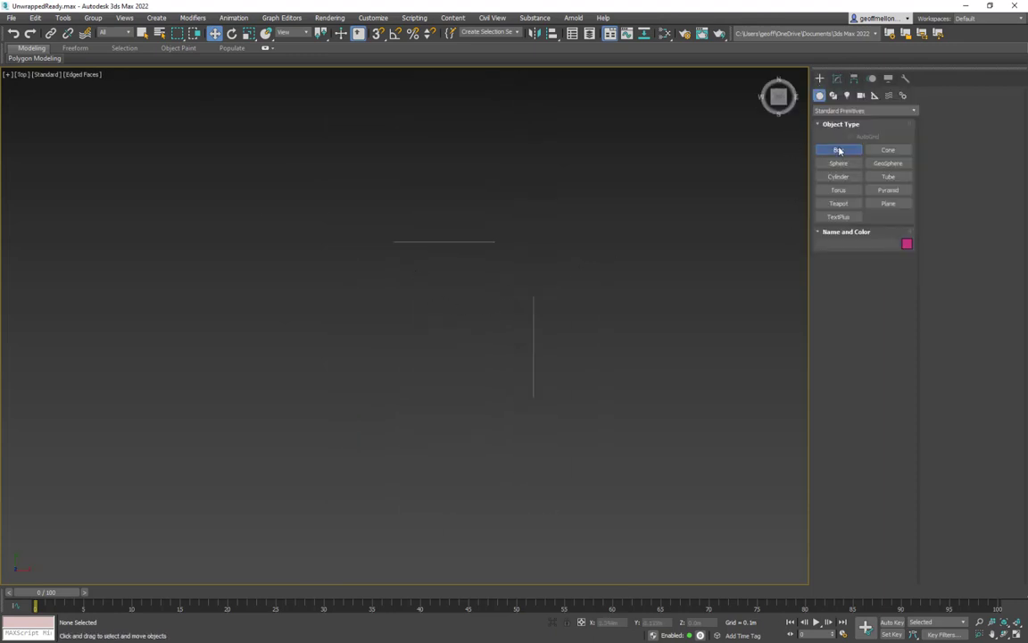
{"action": "left_click_drag", "start_coordinate": [390, 300], "coordinate": [501, 400]}
{"action": "left_click", "coordinate": [424, 383]}
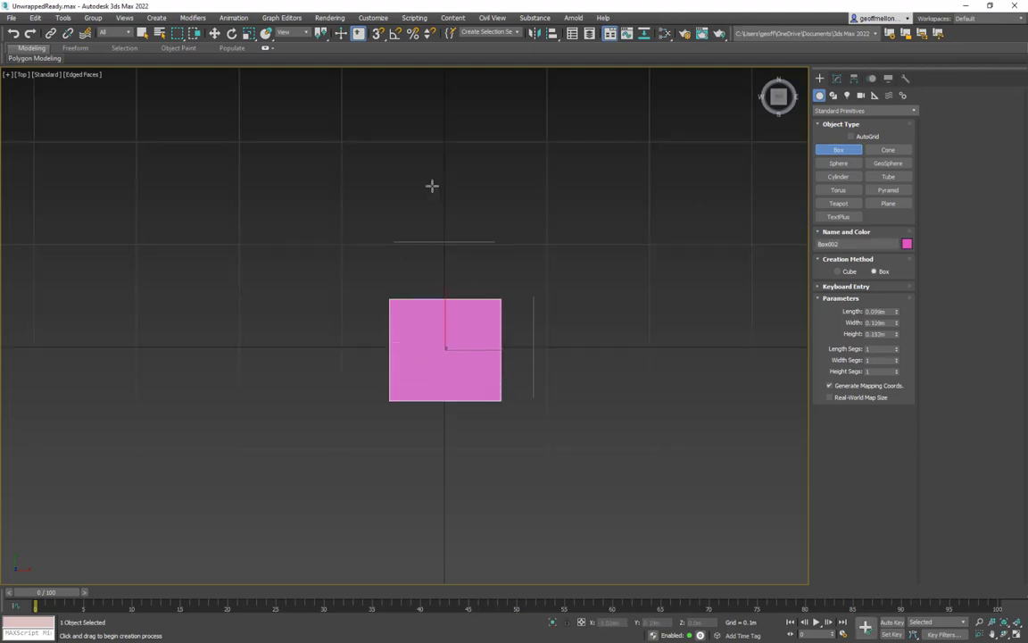
{"action": "key", "text": "w"}
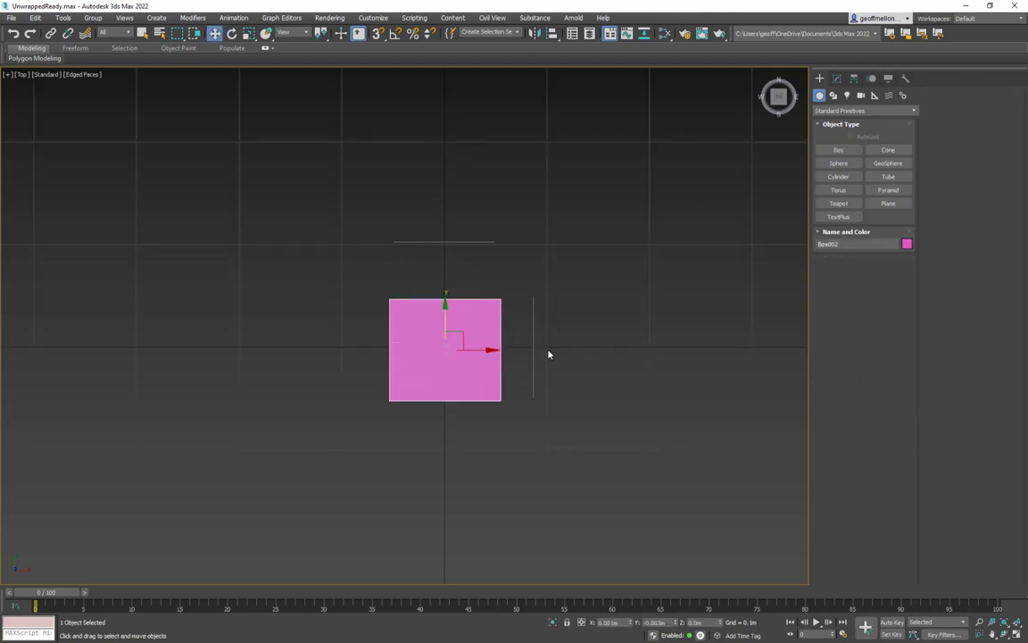
Step: Make the box see-through and compare it with the sword blueprints in the front and left views
{"action": "middle_click_drag", "start_coordinate": [623, 319], "coordinate": [622, 295]}
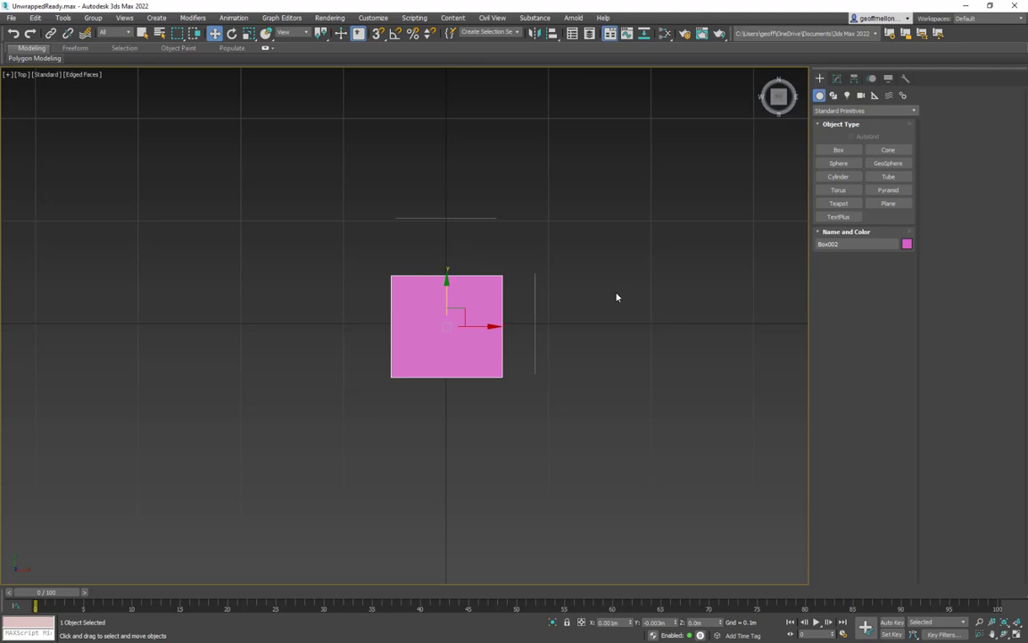
{"action": "middle_click_drag", "start_coordinate": [602, 293], "coordinate": [580, 265]}
{"action": "key", "text": "f"}
{"action": "scroll", "coordinate": [583, 265], "scroll_direction": "down", "scroll_amount": 8}
{"action": "key", "text": "alt+x"}
{"action": "scroll", "coordinate": [536, 281], "scroll_direction": "up", "scroll_amount": 4}
{"action": "middle_click_drag", "start_coordinate": [547, 296], "coordinate": [441, 263]}
{"action": "key", "text": "l"}
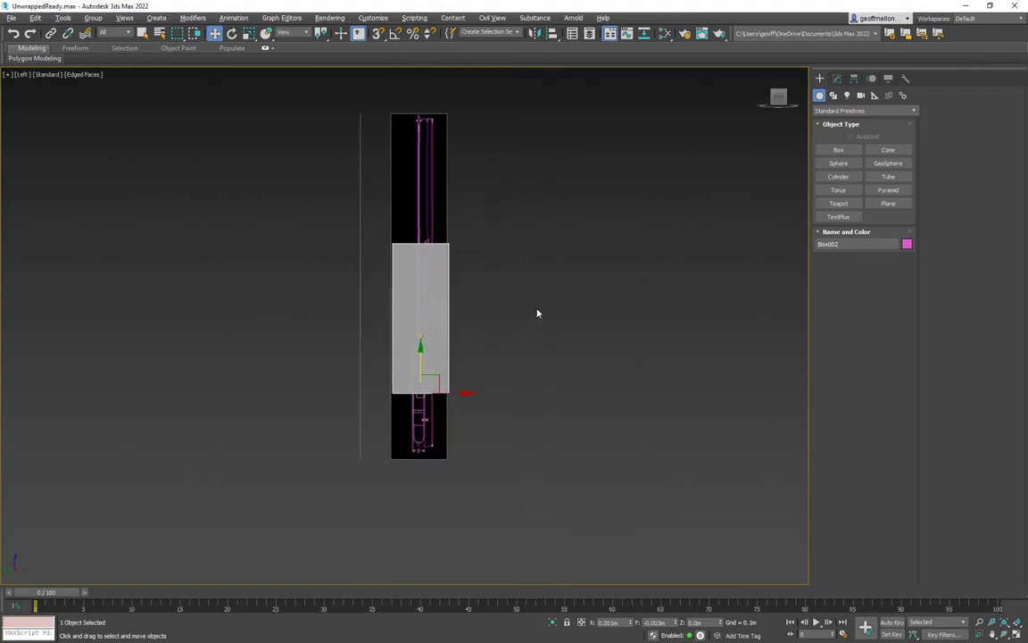
{"action": "key", "text": "f"}
{"action": "scroll", "coordinate": [530, 331], "scroll_direction": "up", "scroll_amount": 1}
{"action": "scroll", "coordinate": [506, 316], "scroll_direction": "down", "scroll_amount": 2}
{"action": "middle_click_drag", "start_coordinate": [506, 319], "coordinate": [502, 312]}
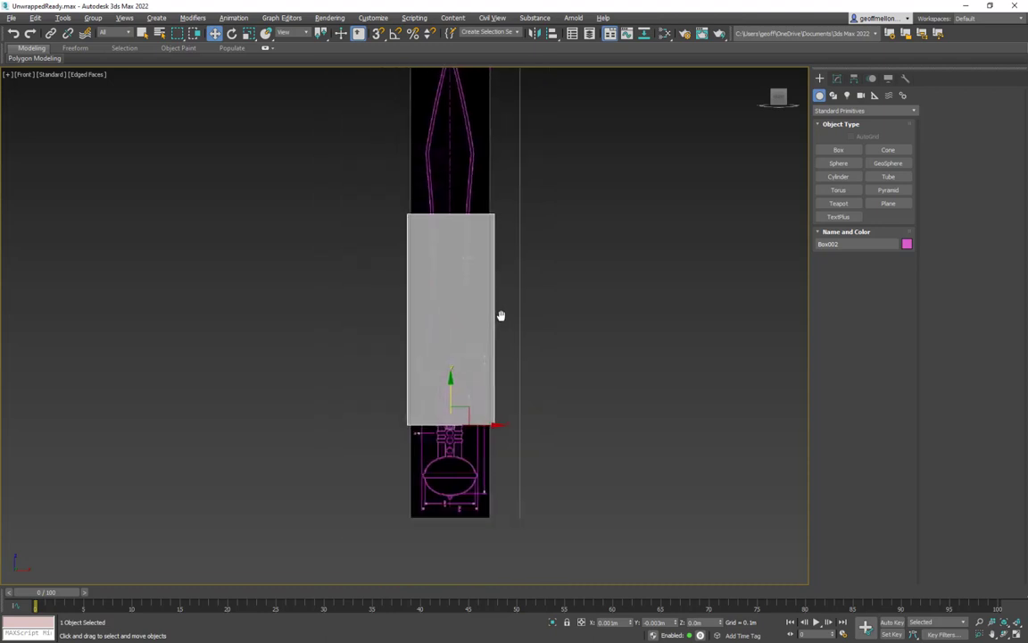
Step: Set the box's length to 0.009 m and its width to 0.125 m
{"action": "left_click", "coordinate": [837, 78]}
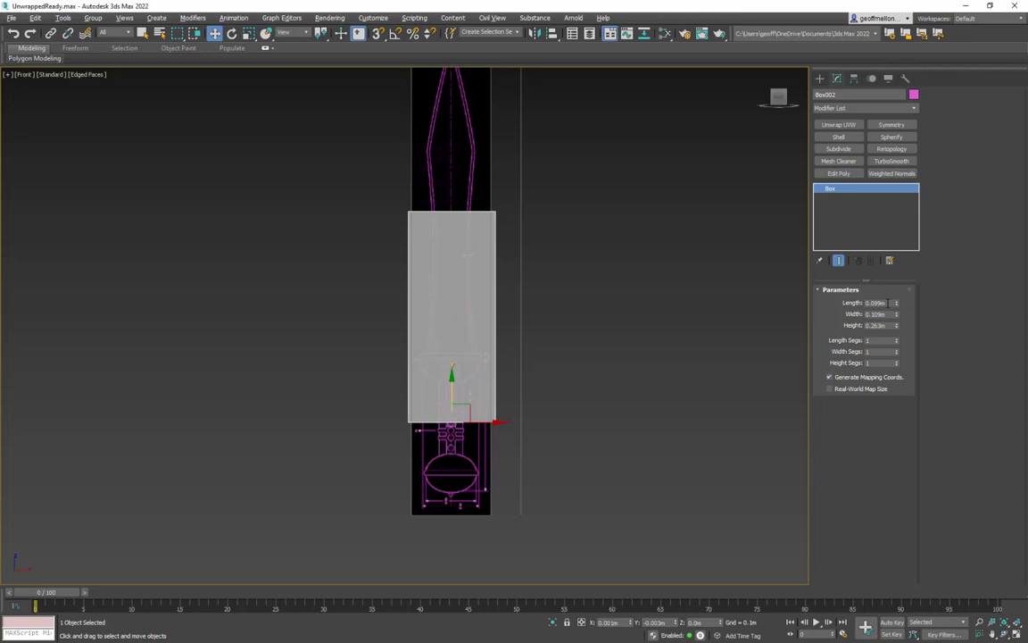
{"action": "left_click_drag", "start_coordinate": [897, 304], "coordinate": [888, 258]}
{"action": "middle_click_drag", "start_coordinate": [613, 317], "coordinate": [672, 340], "text": "alt"}
{"action": "mouse_move", "coordinate": [897, 303]}
{"action": "left_mouse_down"}
{"action": "mouse_move", "coordinate": [891, 348]}
{"action": "mouse_move", "coordinate": [896, 269]}
{"action": "mouse_move", "coordinate": [896, 310]}
{"action": "left_mouse_up"}
{"action": "middle_click_drag", "start_coordinate": [675, 285], "coordinate": [696, 249]}
Step: Place the box at the world origin by setting its X, Y and Z position to 0
{"action": "key", "text": "f"}
{"action": "scroll", "coordinate": [571, 311], "scroll_direction": "up", "scroll_amount": 2}
{"action": "scroll", "coordinate": [661, 304], "scroll_direction": "down", "scroll_amount": 4}
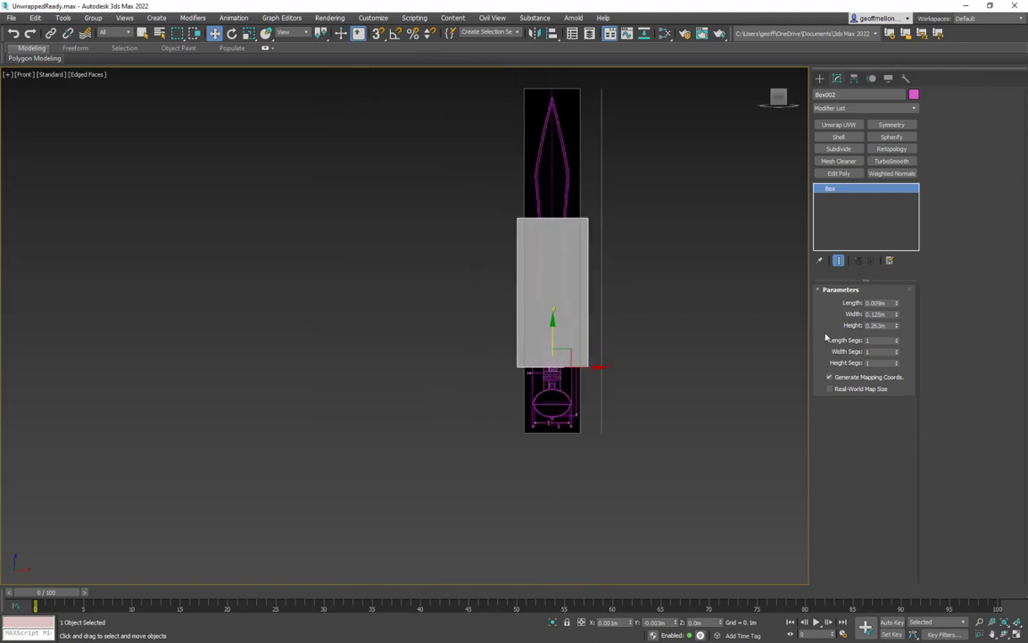
{"action": "double_click", "coordinate": [662, 622]}
{"action": "type", "text": "0"}
{"action": "key", "text": "Tab"}
{"action": "type", "text": "0"}
{"action": "key", "text": "Tab"}
{"action": "type", "text": "0"}
{"action": "key", "text": "Return"}
{"action": "middle_click_drag", "start_coordinate": [591, 299], "coordinate": [551, 299]}
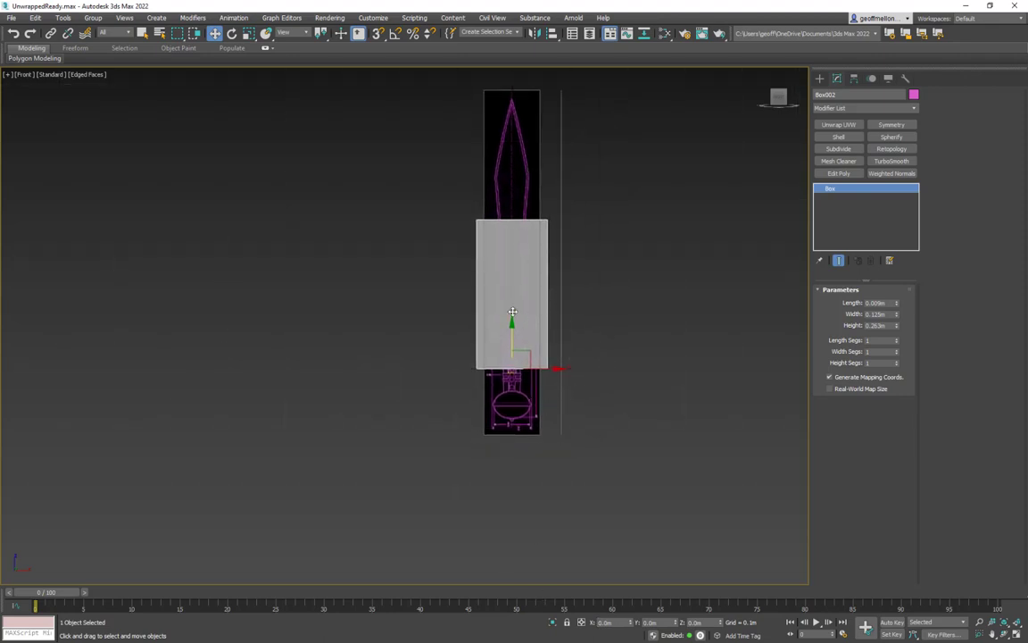
Step: Try fitting the box to the blade with a width of 0.069 m, its base moved up to the guard and a height of about 0.39 m
{"action": "scroll", "coordinate": [512, 313], "scroll_direction": "up", "scroll_amount": 2}
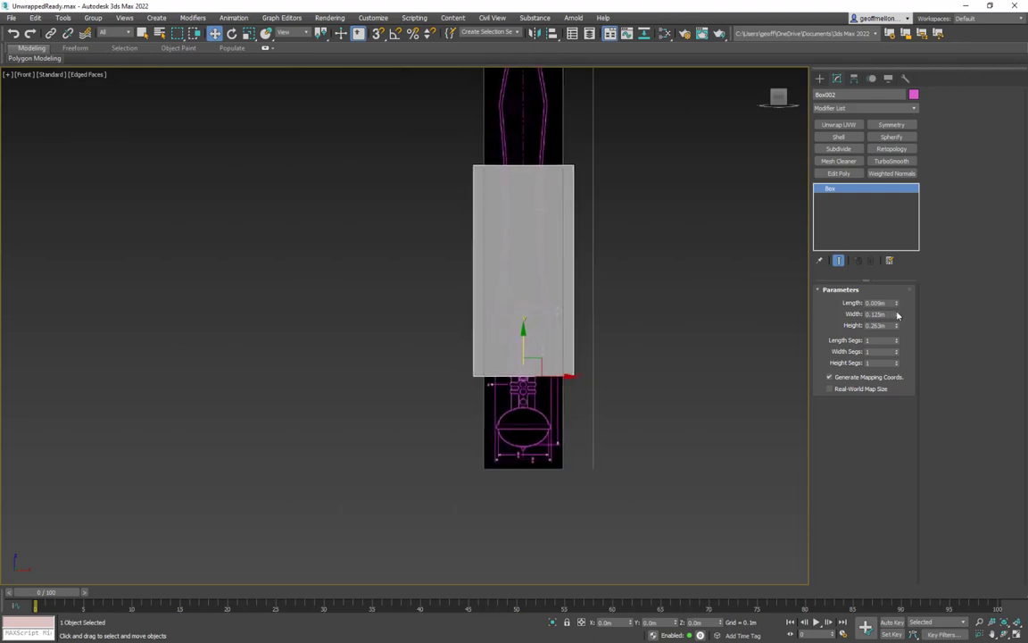
{"action": "left_click_drag", "start_coordinate": [897, 318], "coordinate": [899, 339]}
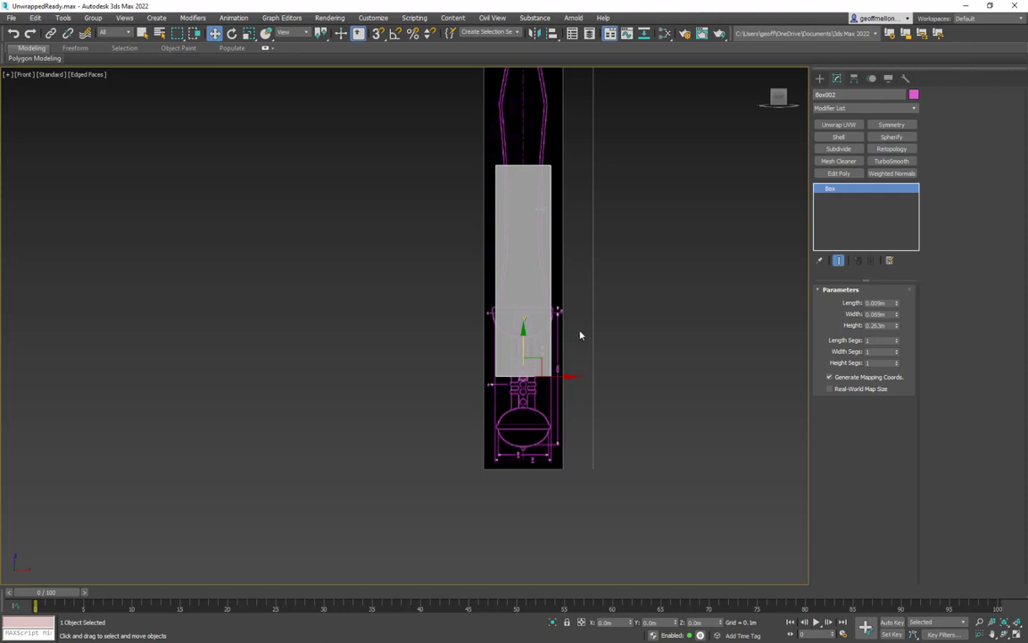
{"action": "left_click_drag", "start_coordinate": [516, 349], "coordinate": [516, 276]}
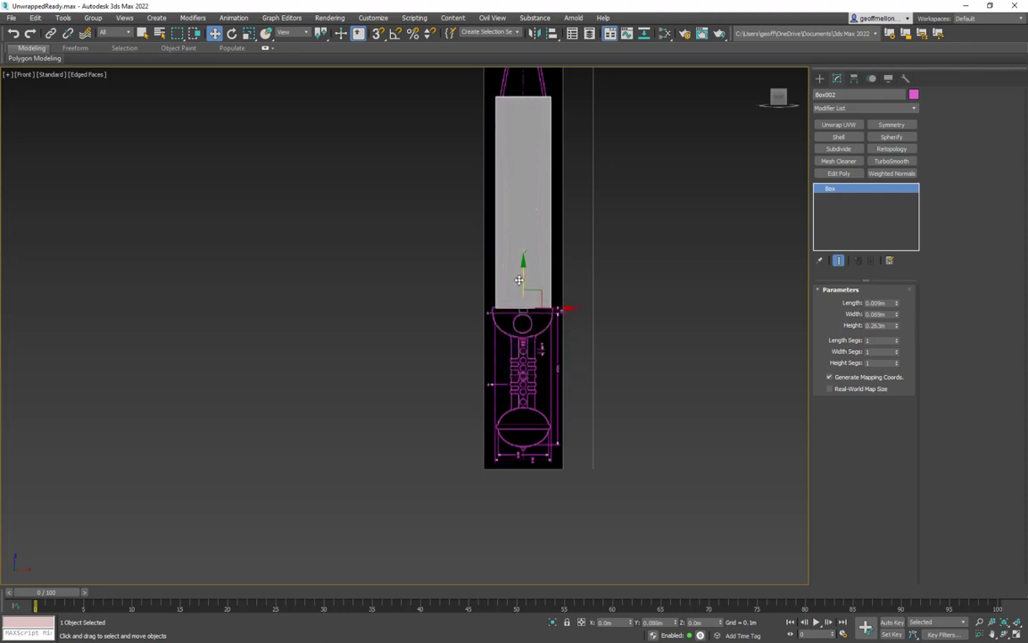
{"action": "middle_click_drag", "start_coordinate": [541, 242], "coordinate": [537, 338]}
{"action": "left_click_drag", "start_coordinate": [897, 328], "coordinate": [899, 300]}
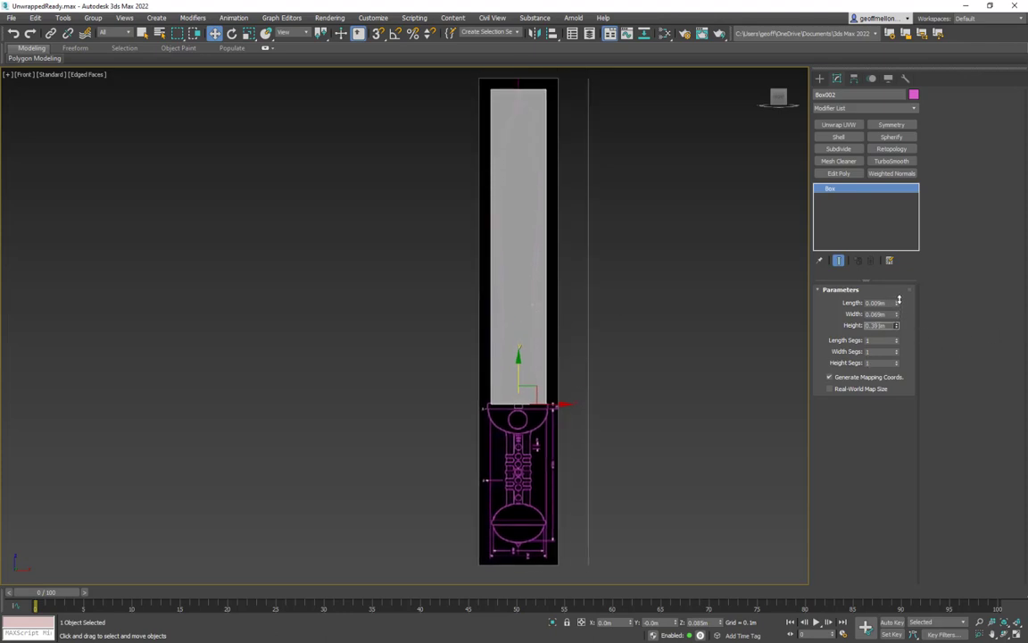
{"action": "middle_click_drag", "start_coordinate": [620, 254], "coordinate": [567, 253]}
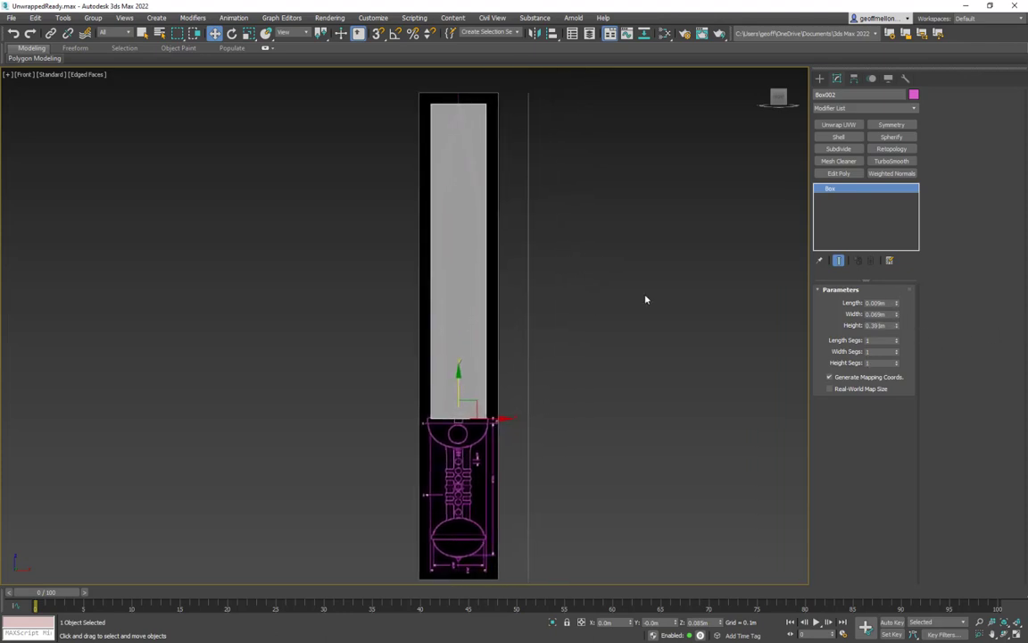
Step: Undo the box's last width, position and height changes
{"action": "key", "text": "ctrl+z"}
{"action": "key", "text": "ctrl+z"}
{"action": "key", "text": "ctrl+z"}
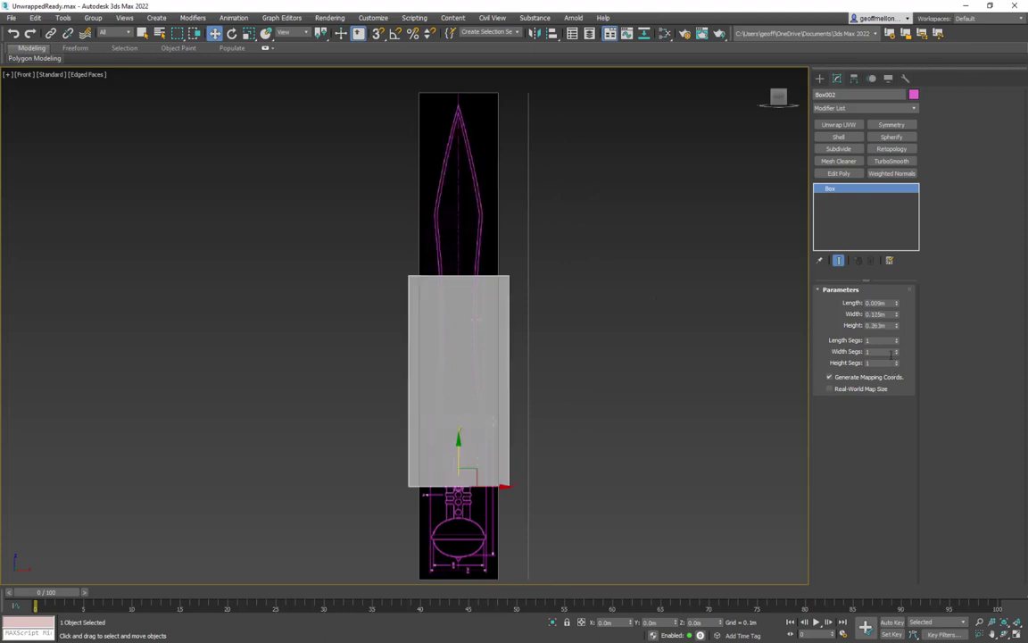
Step: Convert the box to an Editable Poly
{"action": "right_click", "coordinate": [688, 295]}
{"action": "mouse_move", "coordinate": [733, 411]}
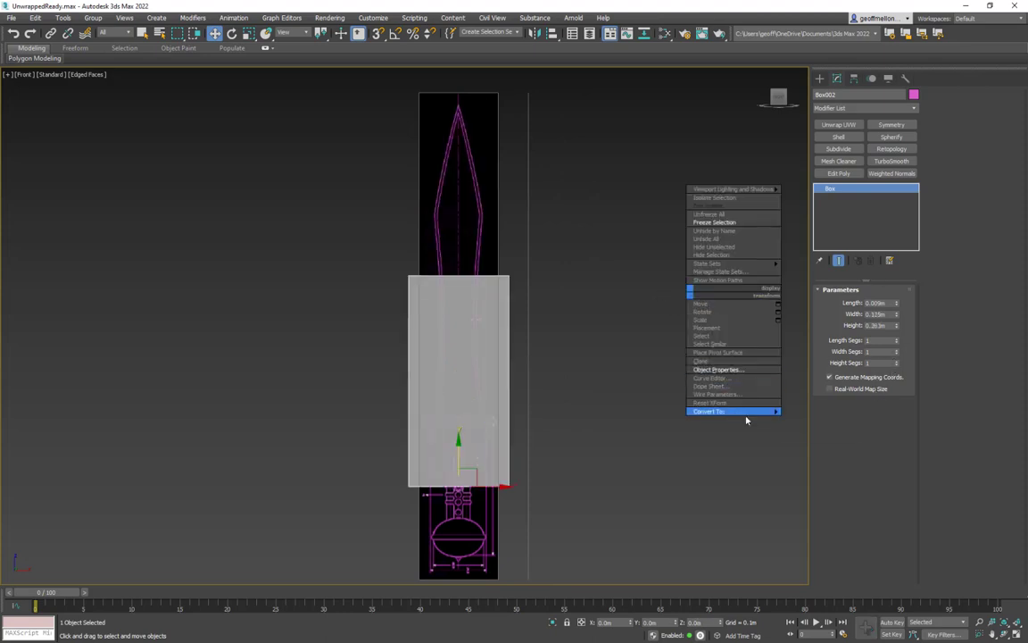
{"action": "left_click", "coordinate": [802, 420]}
{"action": "middle_click_drag", "start_coordinate": [575, 285], "coordinate": [528, 275]}
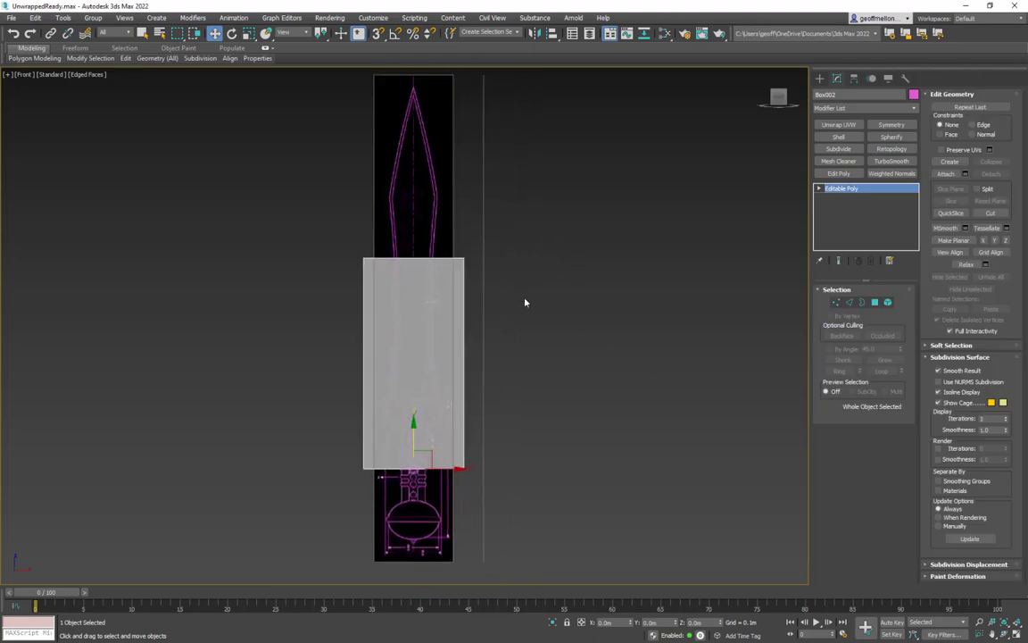
Step: Step through the vertex, edge, border and polygon levels of the box, trying out edge and face selection
{"action": "key", "text": "1"}
{"action": "key", "text": "2"}
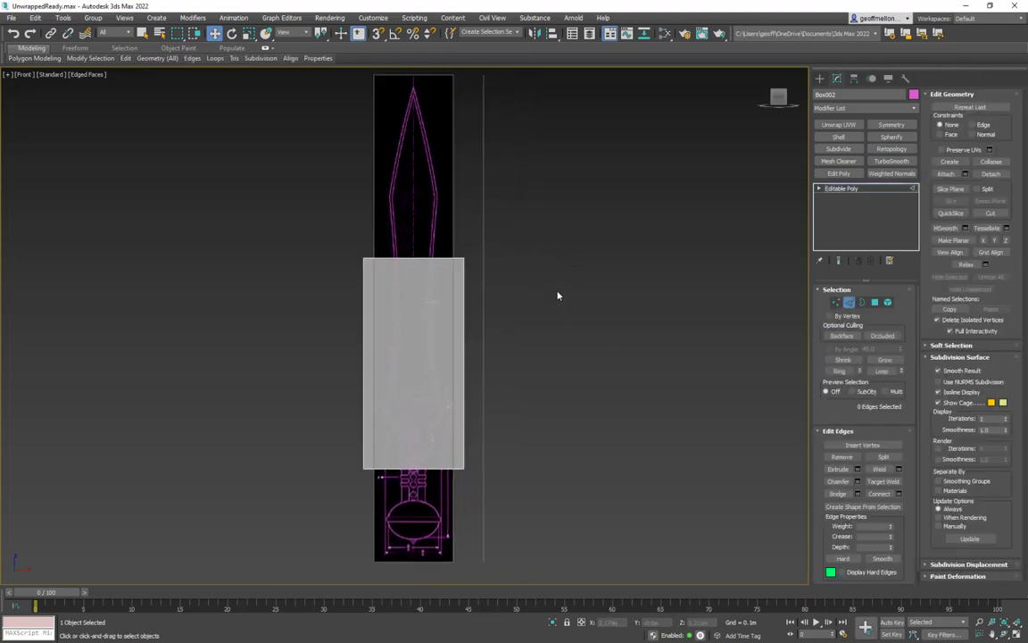
{"action": "left_click_drag", "start_coordinate": [578, 218], "coordinate": [434, 399]}
{"action": "key", "text": "3"}
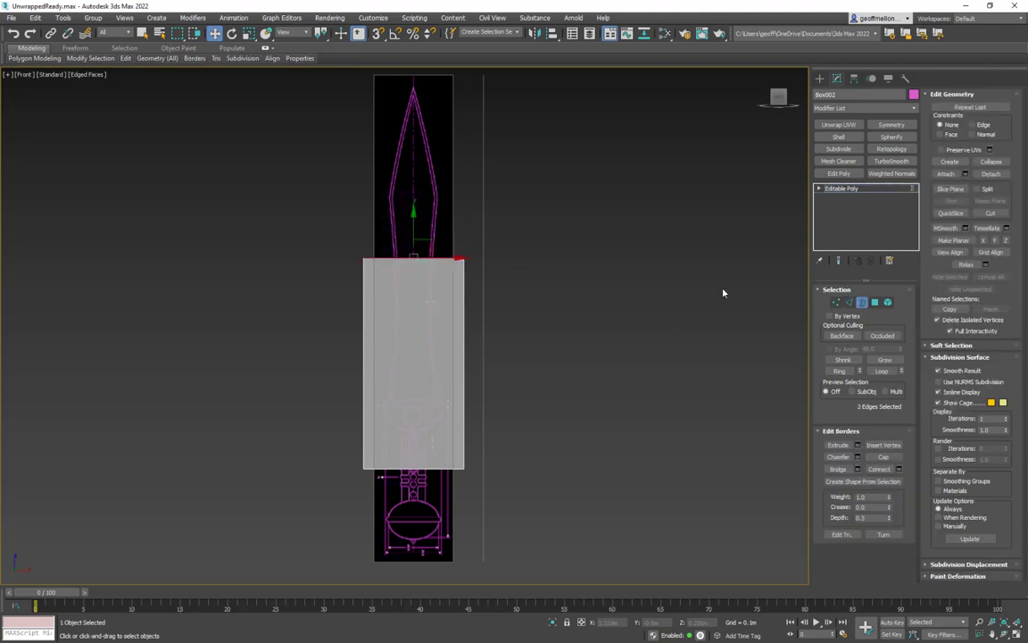
{"action": "key", "text": "4"}
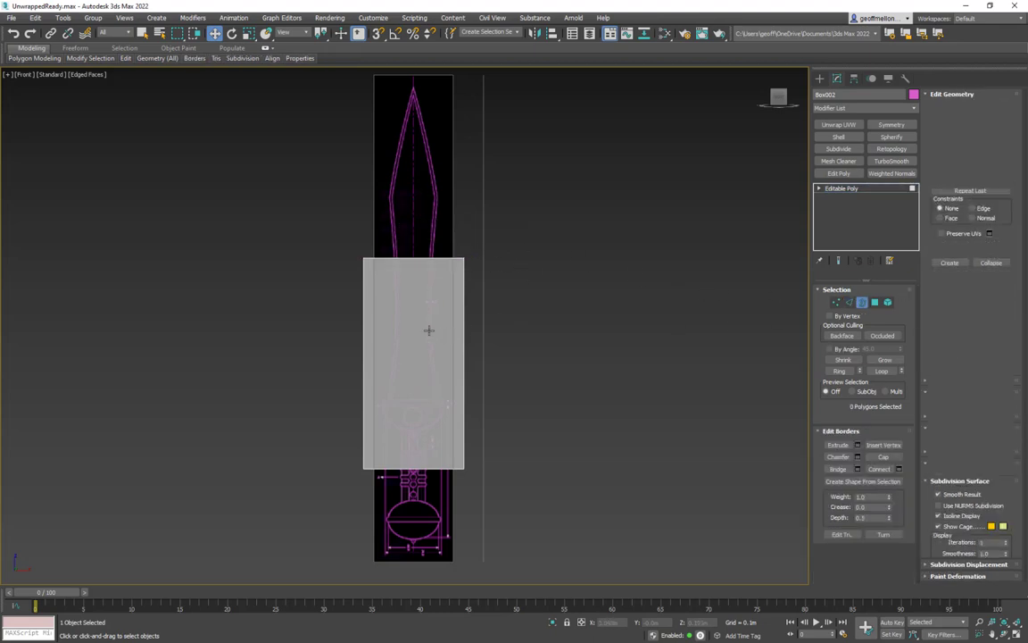
{"action": "left_click", "coordinate": [430, 335]}
{"action": "key", "text": "4"}
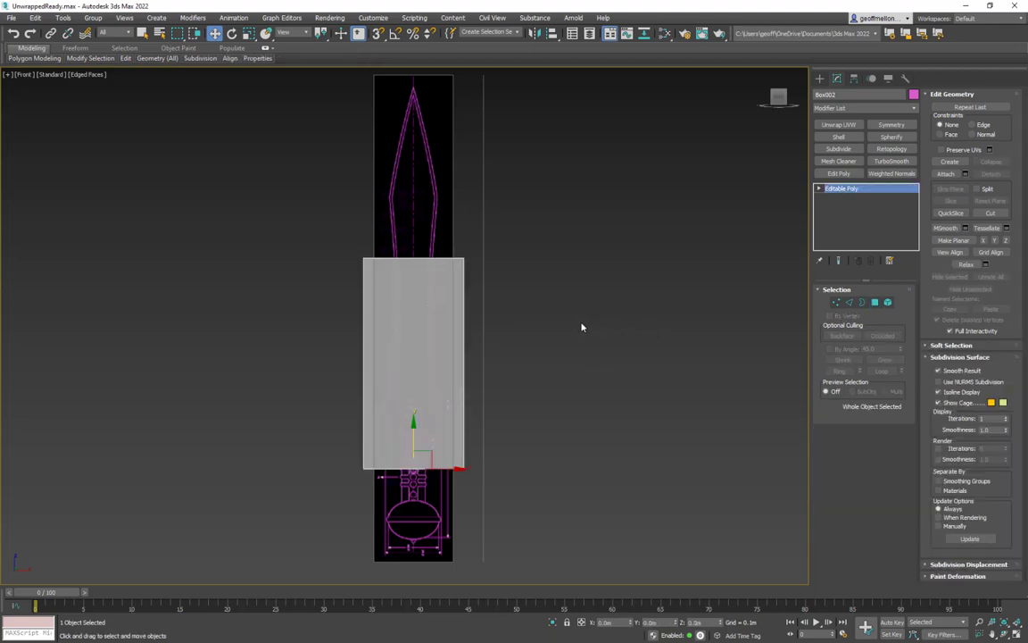
Step: Examine element-level selection on the whole box, clear the selection and return to object level
{"action": "key", "text": "4"}
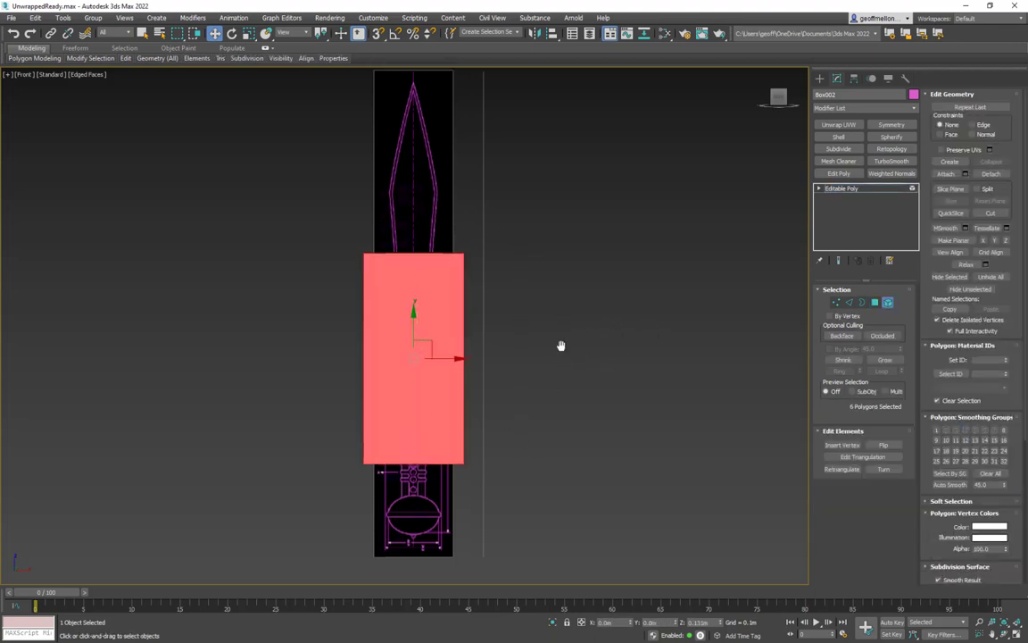
{"action": "middle_click_drag", "start_coordinate": [588, 359], "coordinate": [598, 325]}
{"action": "left_click", "coordinate": [686, 431]}
{"action": "middle_click_drag", "start_coordinate": [687, 431], "coordinate": [758, 424]}
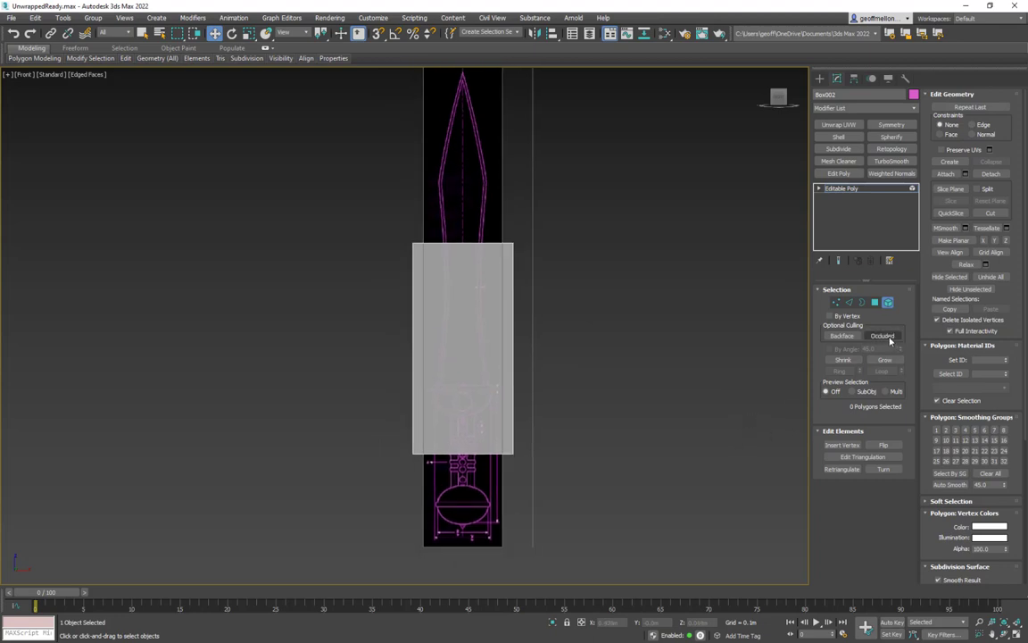
{"action": "key", "text": "4"}
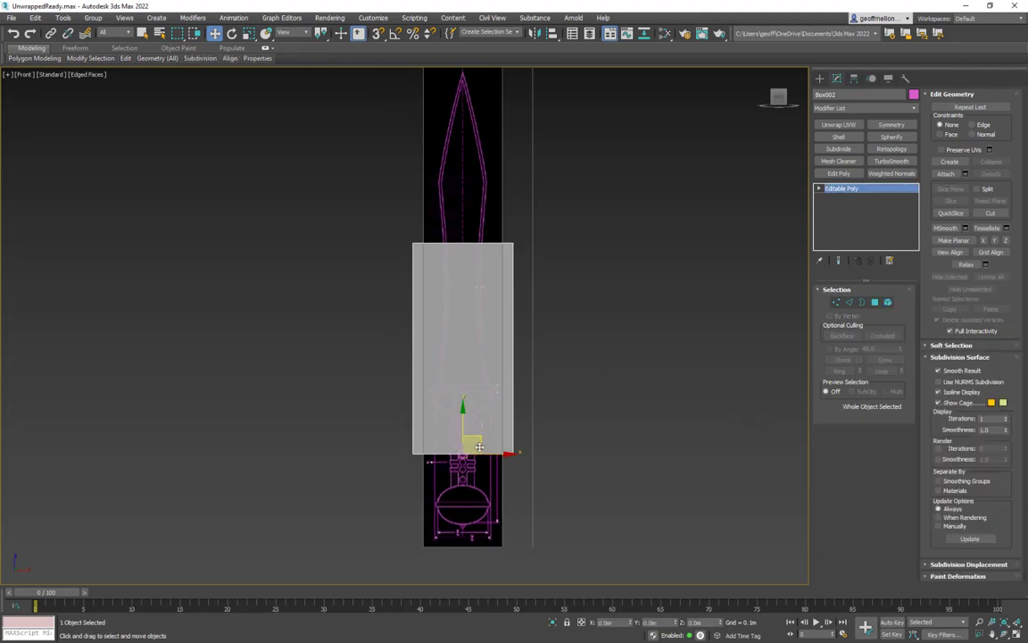
Step: Move the box up along the blade so its base sits on the upper line of the guard in the front blueprint
{"action": "left_click_drag", "start_coordinate": [459, 425], "coordinate": [456, 356]}
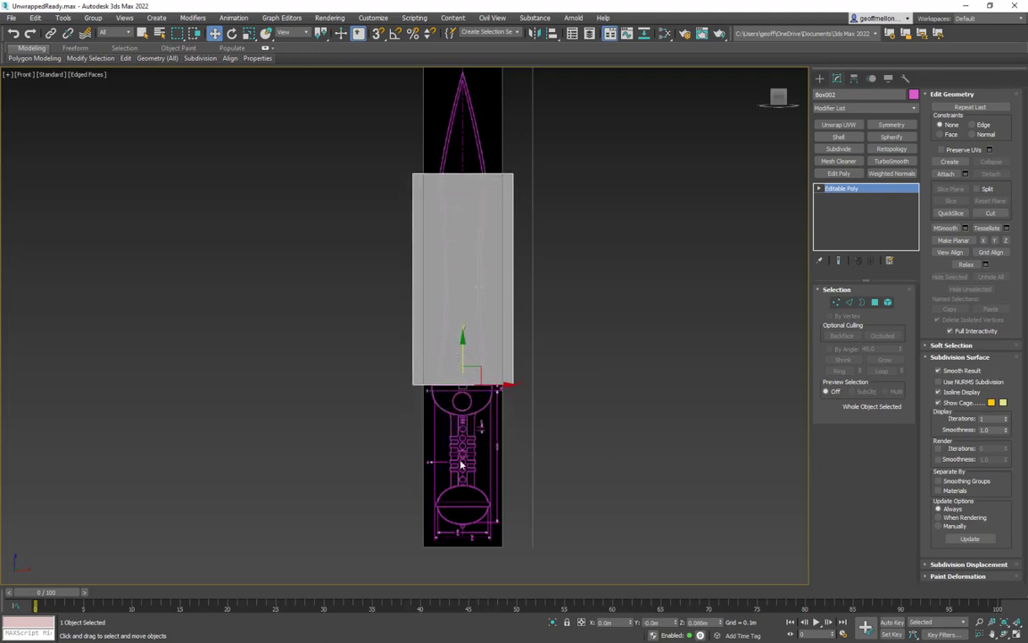
{"action": "scroll", "coordinate": [464, 357], "scroll_direction": "up", "scroll_amount": 5}
{"action": "middle_click_drag", "start_coordinate": [463, 341], "coordinate": [455, 324]}
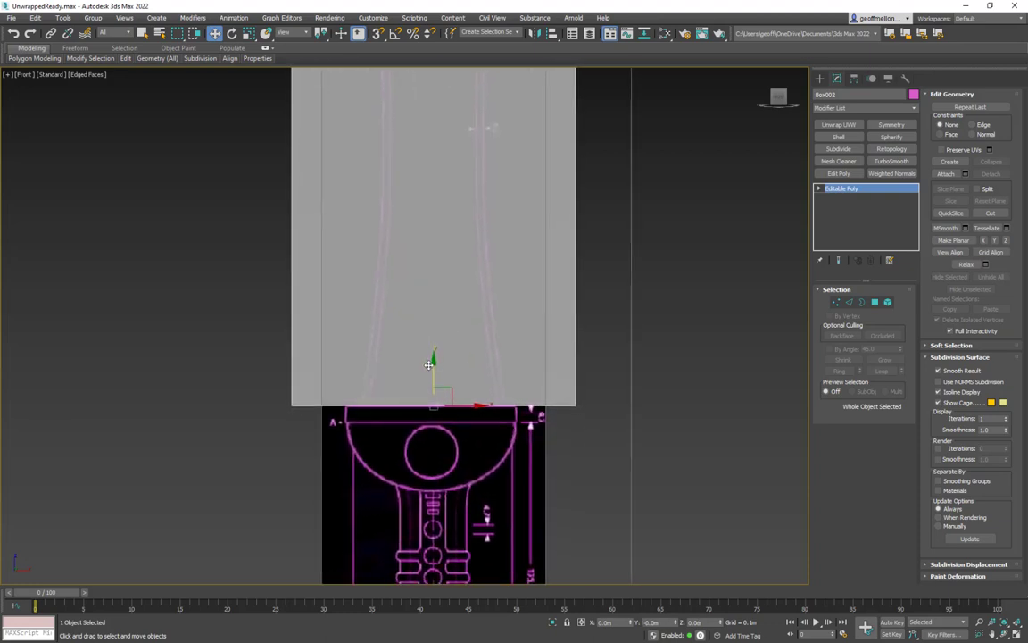
{"action": "scroll", "coordinate": [540, 391], "scroll_direction": "down", "scroll_amount": 5}
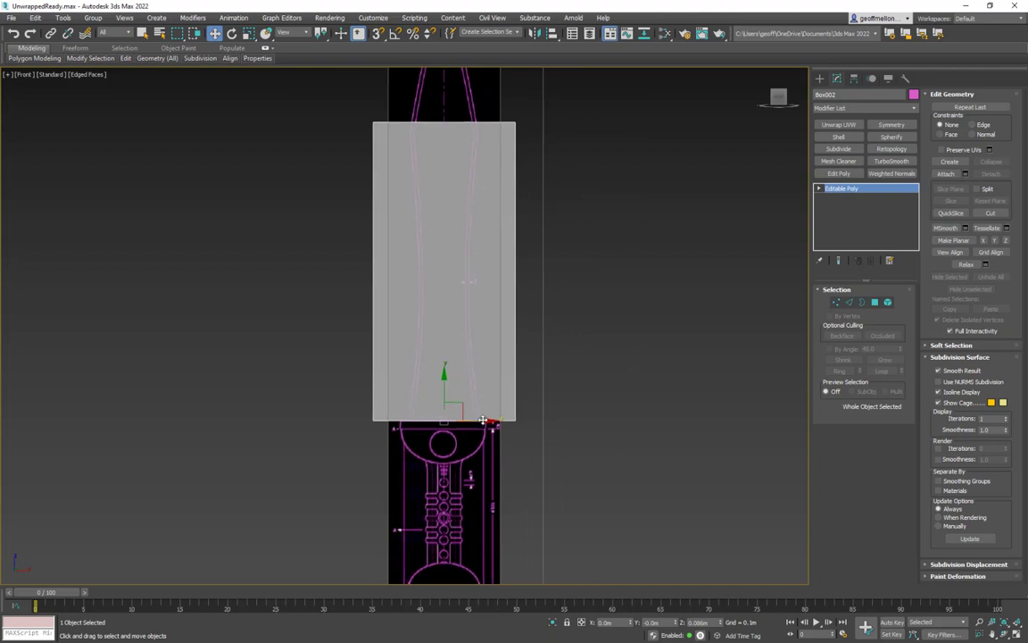
{"action": "left_click_drag", "start_coordinate": [479, 420], "coordinate": [472, 421]}
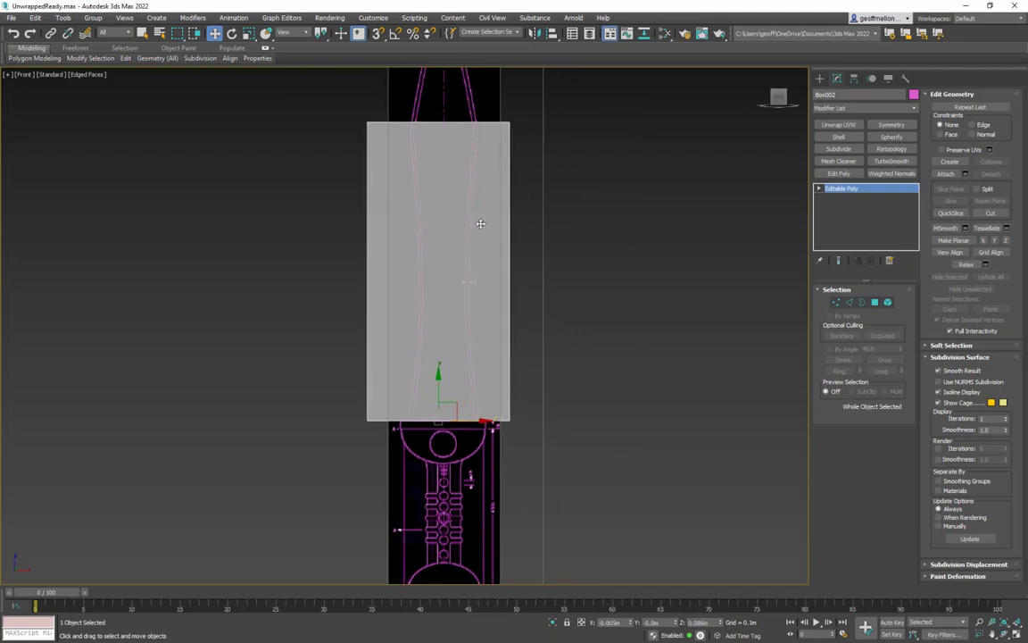
{"action": "key", "text": "ctrl+z"}
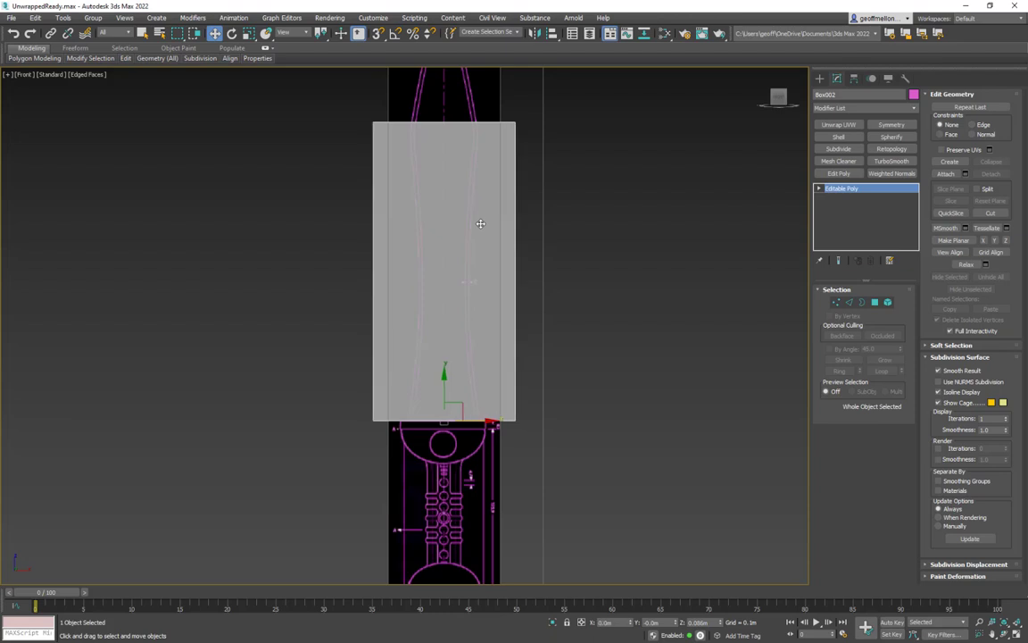
Step: Ring-select the box's horizontal edges and connect them with one vertical loop down the centre
{"action": "left_click", "coordinate": [858, 303]}
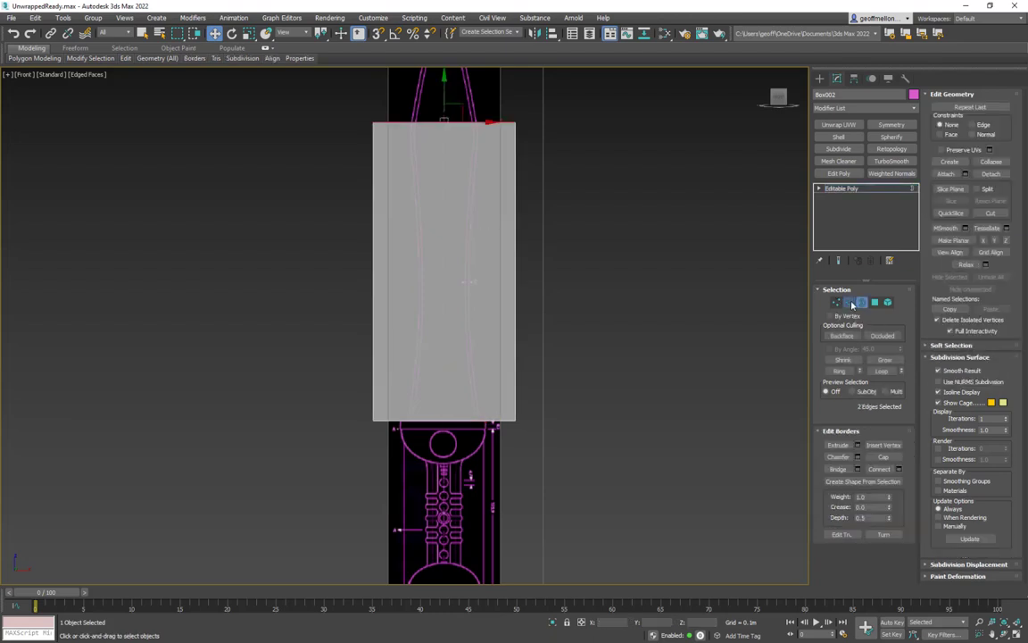
{"action": "left_click", "coordinate": [849, 303]}
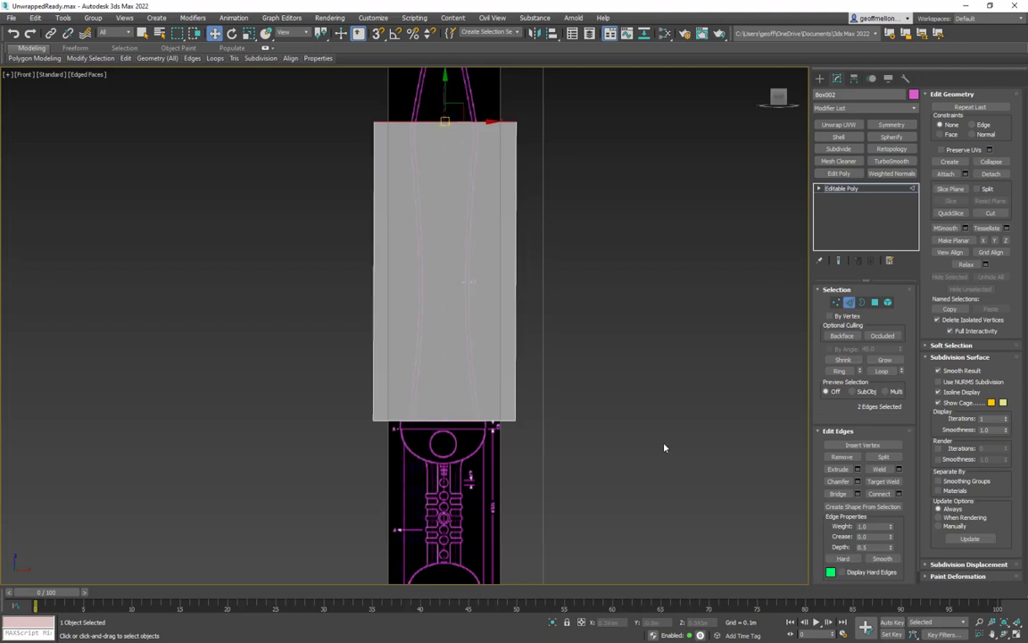
{"action": "left_click", "coordinate": [840, 372]}
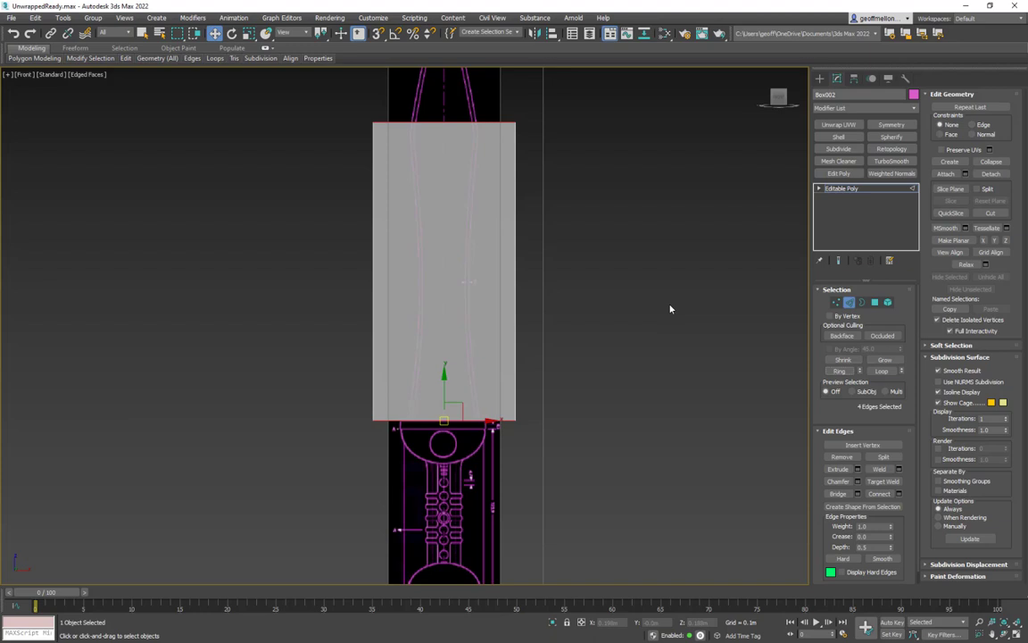
{"action": "left_click", "coordinate": [882, 493]}
{"action": "middle_click_drag", "start_coordinate": [604, 372], "coordinate": [539, 232], "text": "alt"}
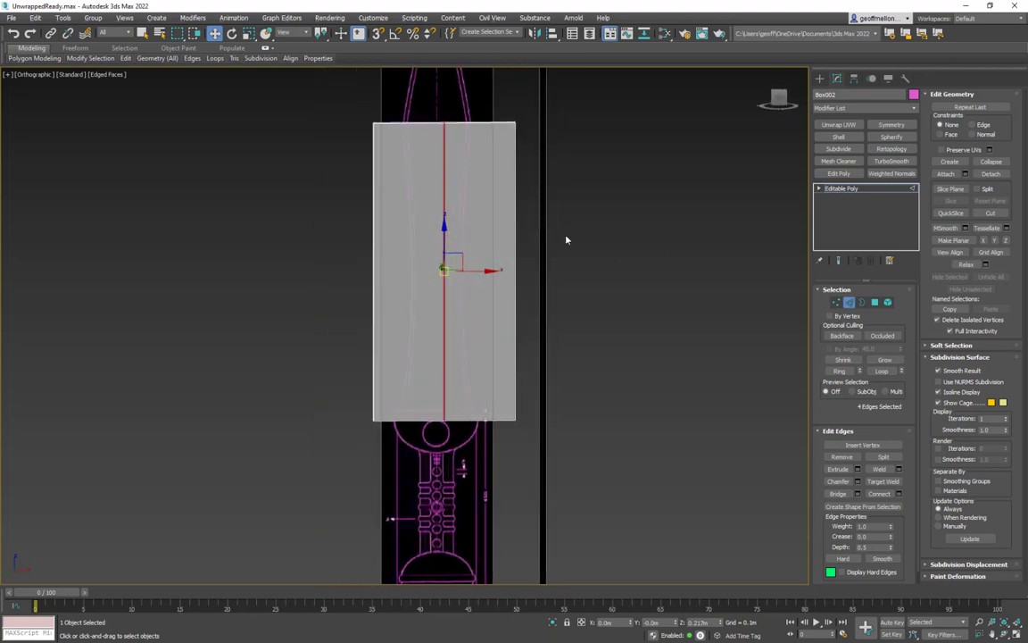
{"action": "key", "text": "f"}
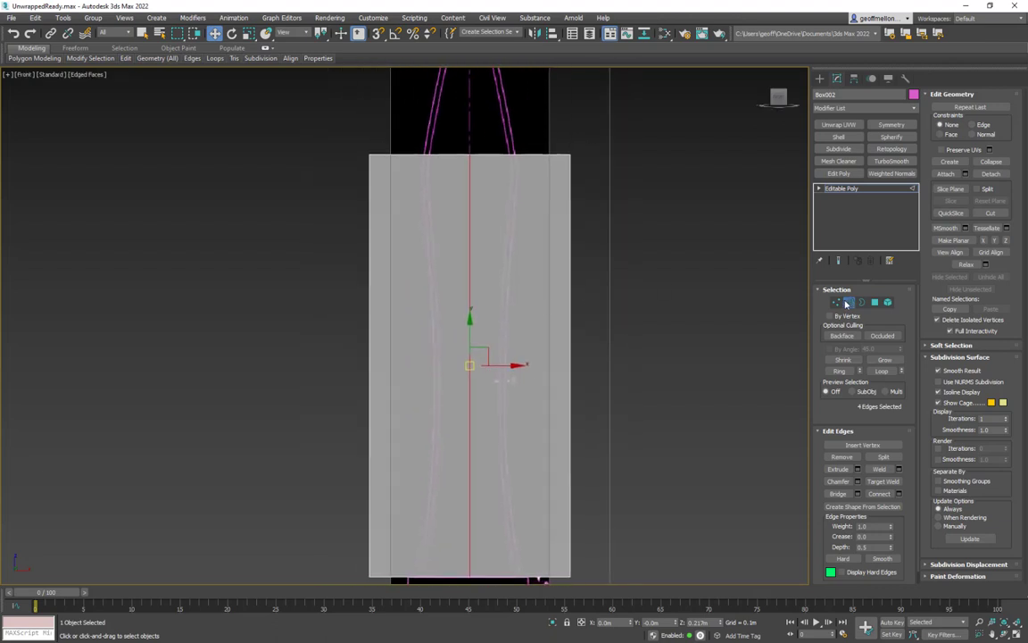
Step: Raise the box's top row of vertices to the tip of the blade in the front blueprint
{"action": "left_click", "coordinate": [836, 304]}
{"action": "middle_click_drag", "start_coordinate": [482, 233], "coordinate": [494, 313]}
{"action": "left_click_drag", "start_coordinate": [317, 165], "coordinate": [651, 292]}
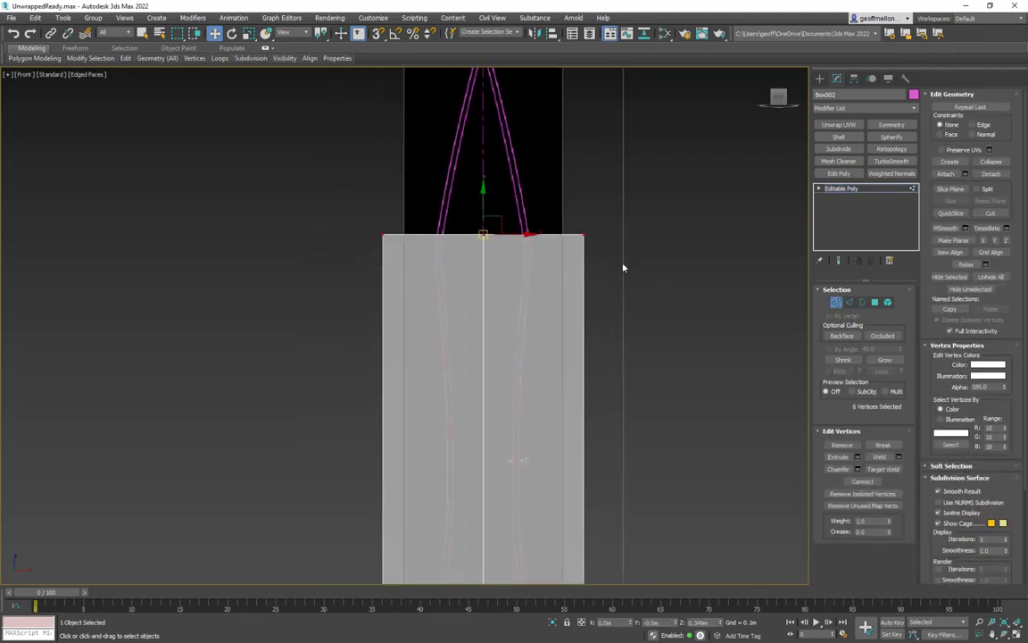
{"action": "scroll", "coordinate": [629, 275], "scroll_direction": "down", "scroll_amount": 3}
{"action": "middle_click_drag", "start_coordinate": [573, 231], "coordinate": [586, 264]}
Step: Try shifting the upper-left corner vertices sideways toward the blade's centreline, and undo the move
{"action": "left_click_drag", "start_coordinate": [544, 259], "coordinate": [453, 159]}
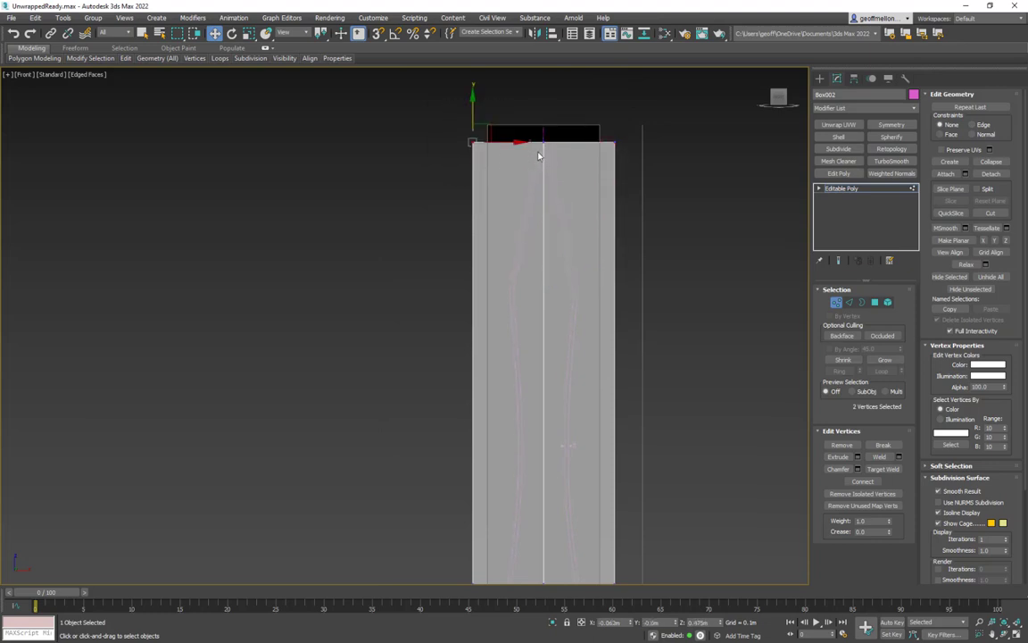
{"action": "left_click_drag", "start_coordinate": [515, 145], "coordinate": [553, 154]}
{"action": "middle_click_drag", "start_coordinate": [599, 328], "coordinate": [591, 268]}
{"action": "key", "text": "ctrl+z"}
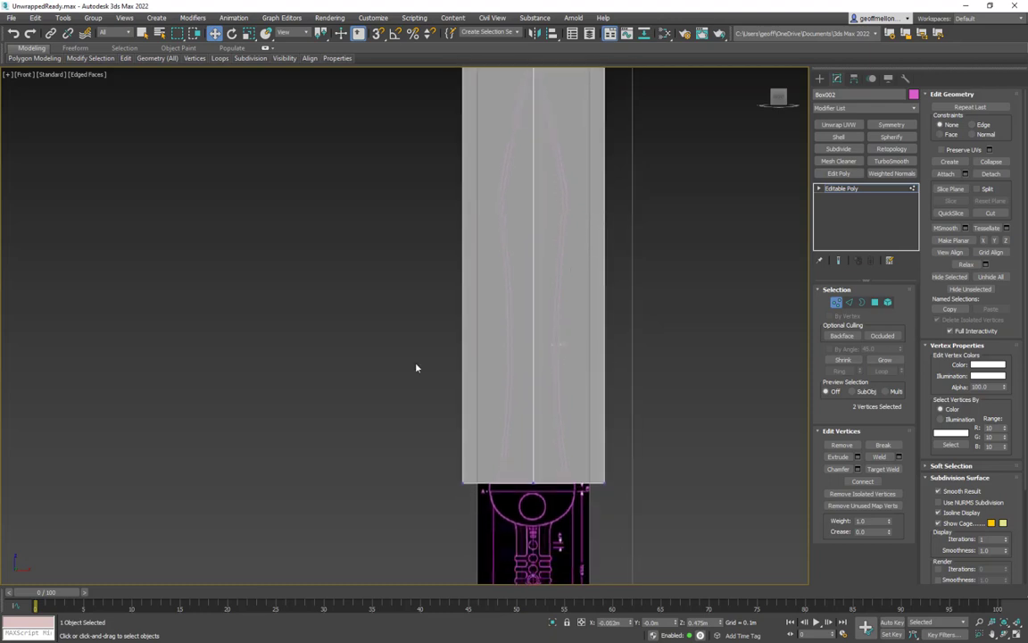
Step: Move all vertices on the box's left side inward to line up with the left end of the guard
{"action": "scroll", "coordinate": [454, 222], "scroll_direction": "down", "scroll_amount": 5}
{"action": "left_click_drag", "start_coordinate": [427, 156], "coordinate": [468, 443]}
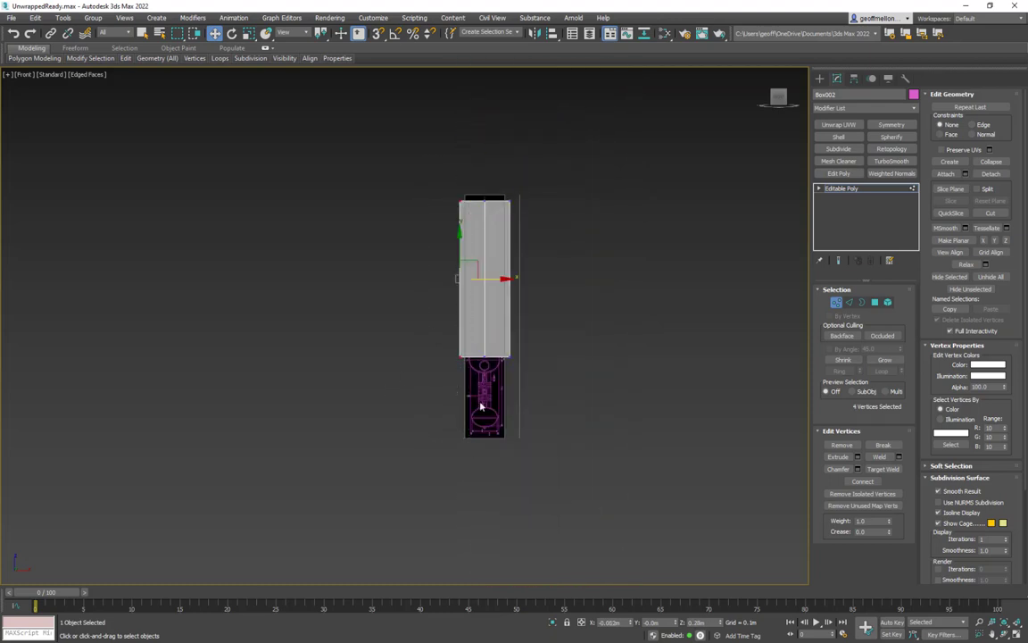
{"action": "left_click_drag", "start_coordinate": [483, 277], "coordinate": [504, 283]}
{"action": "scroll", "coordinate": [517, 270], "scroll_direction": "up", "scroll_amount": 5}
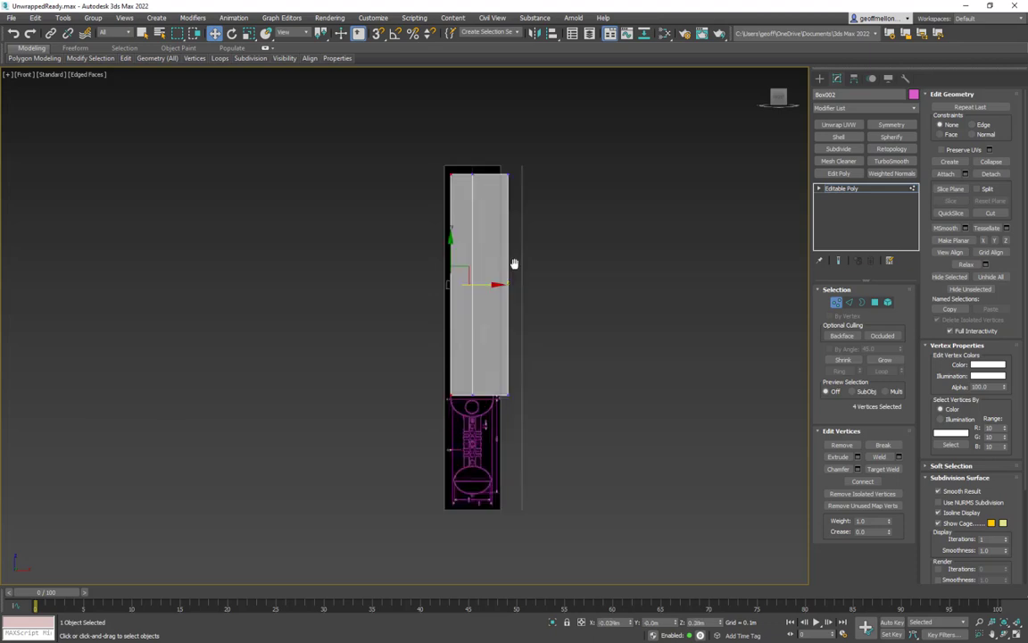
{"action": "left_click", "coordinate": [837, 302]}
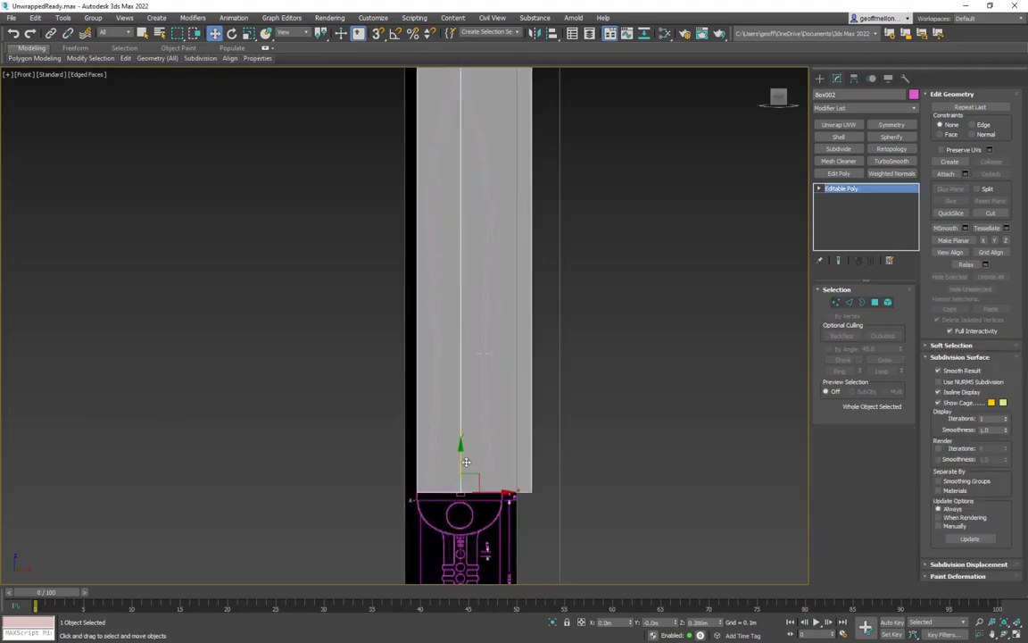
Step: Delete the polygons on the right half of the box, leaving only the left half, and return to object level
{"action": "middle_click_drag", "start_coordinate": [517, 427], "coordinate": [578, 374]}
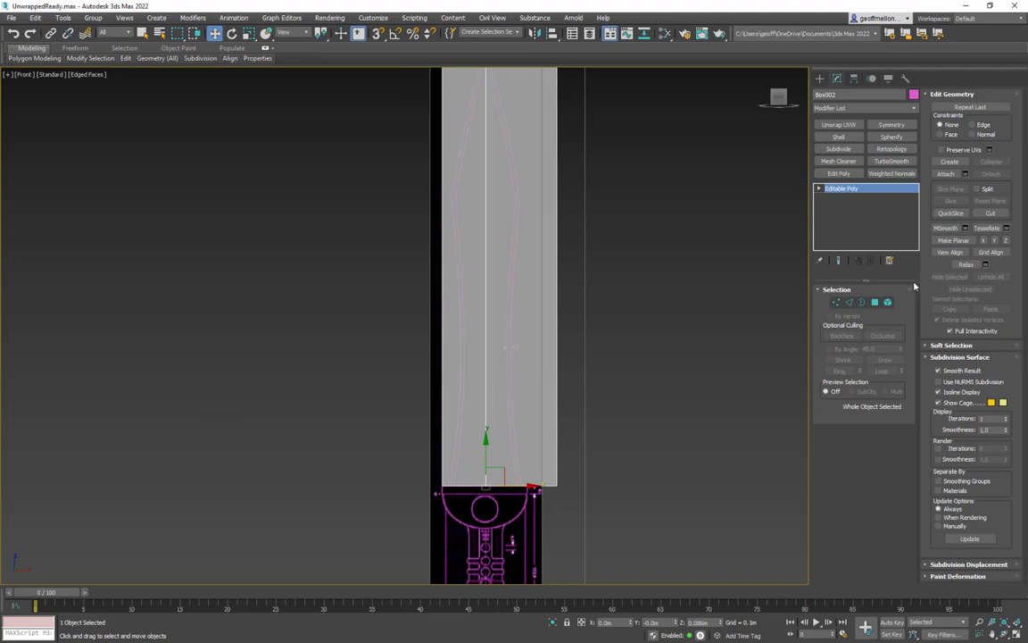
{"action": "left_click", "coordinate": [875, 302]}
{"action": "middle_click_drag", "start_coordinate": [580, 259], "coordinate": [578, 360]}
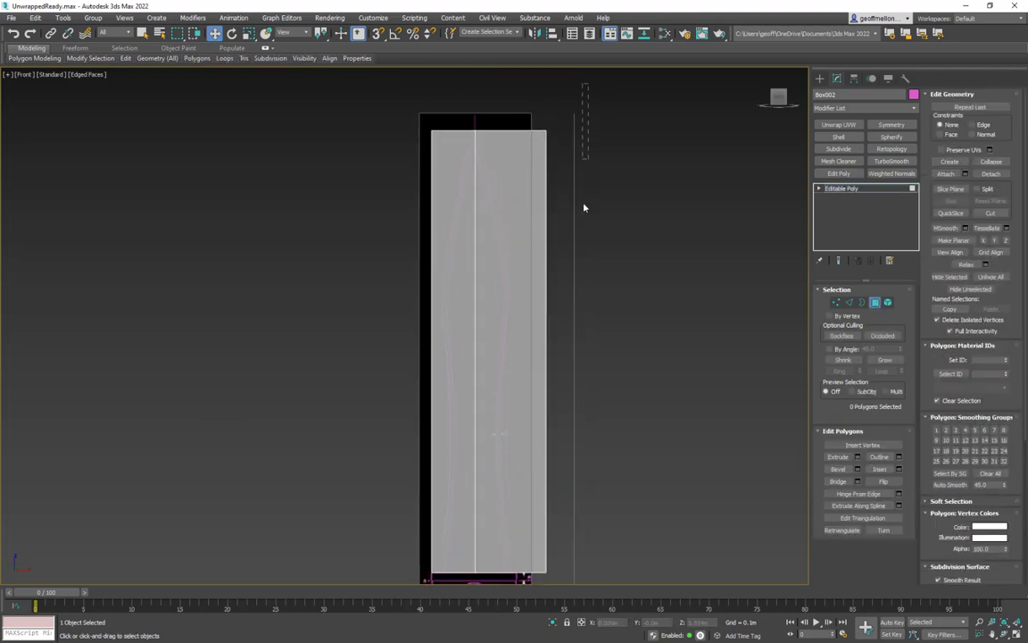
{"action": "left_click_drag", "start_coordinate": [502, 633], "coordinate": [505, 629]}
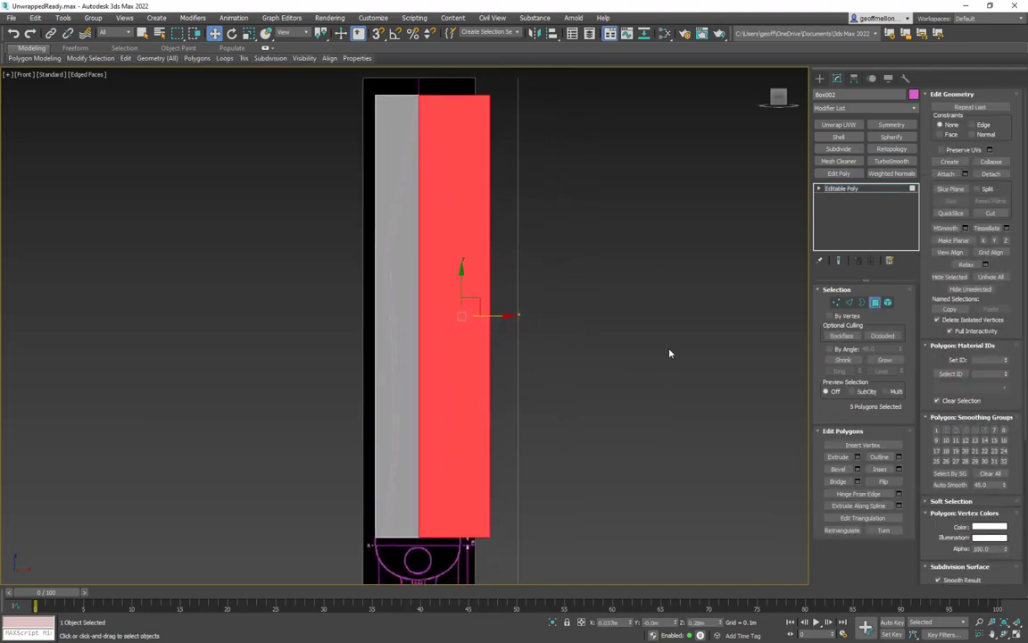
{"action": "middle_click_drag", "start_coordinate": [670, 349], "coordinate": [747, 346], "text": "alt"}
{"action": "key", "text": "Delete"}
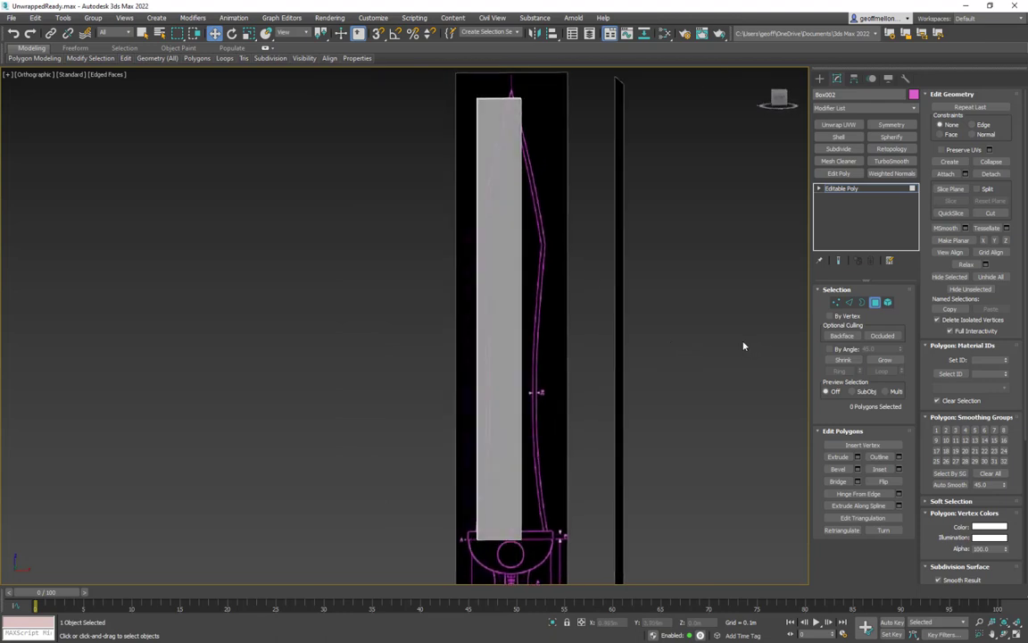
{"action": "key", "text": "f"}
{"action": "key", "text": "z"}
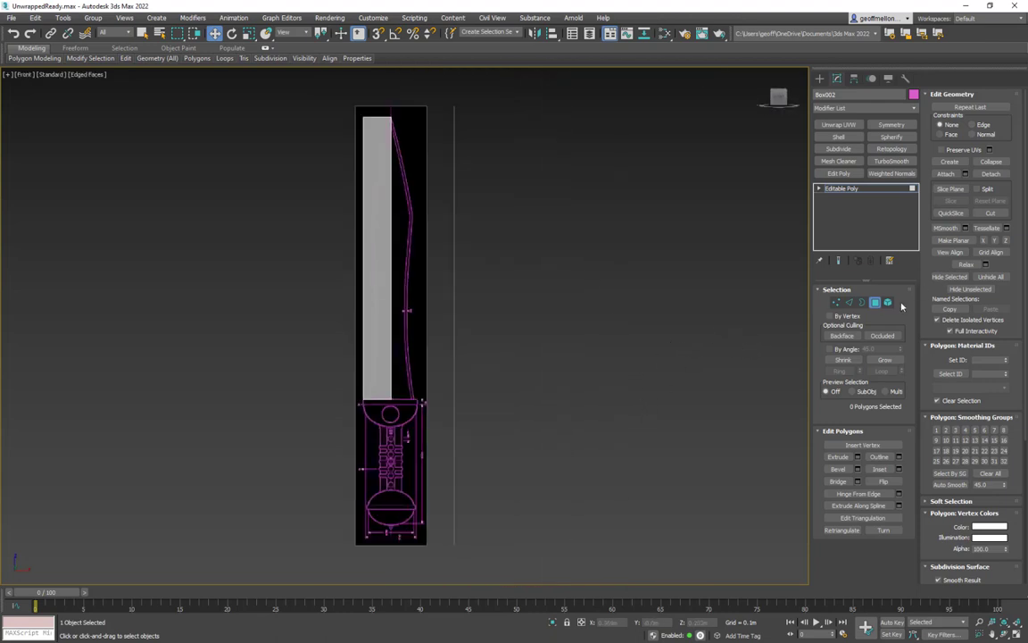
{"action": "left_click", "coordinate": [875, 304]}
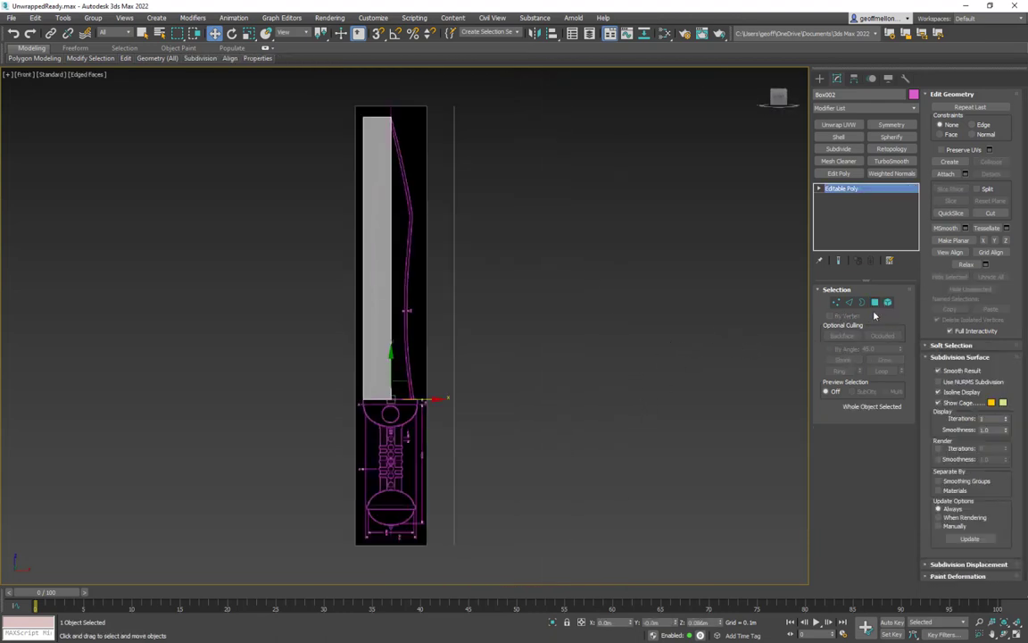
Step: Add a Symmetry modifier mirrored on the X axis with Flip enabled, and check it in the left and front views
{"action": "left_click", "coordinate": [874, 109]}
{"action": "left_click", "coordinate": [874, 109]}
{"action": "left_click", "coordinate": [888, 126]}
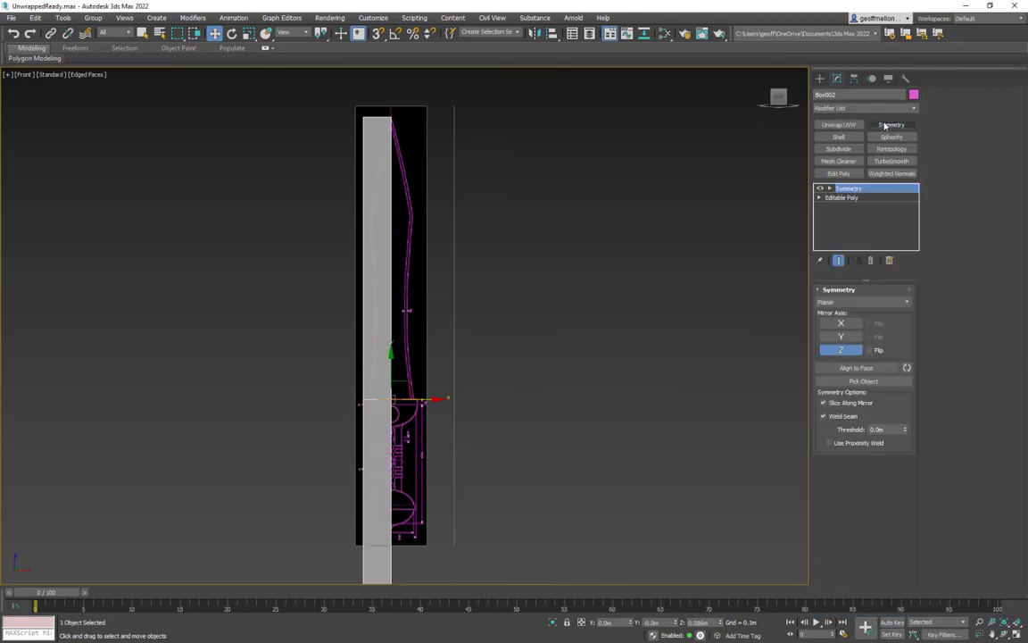
{"action": "left_click", "coordinate": [842, 351]}
{"action": "left_click", "coordinate": [853, 325]}
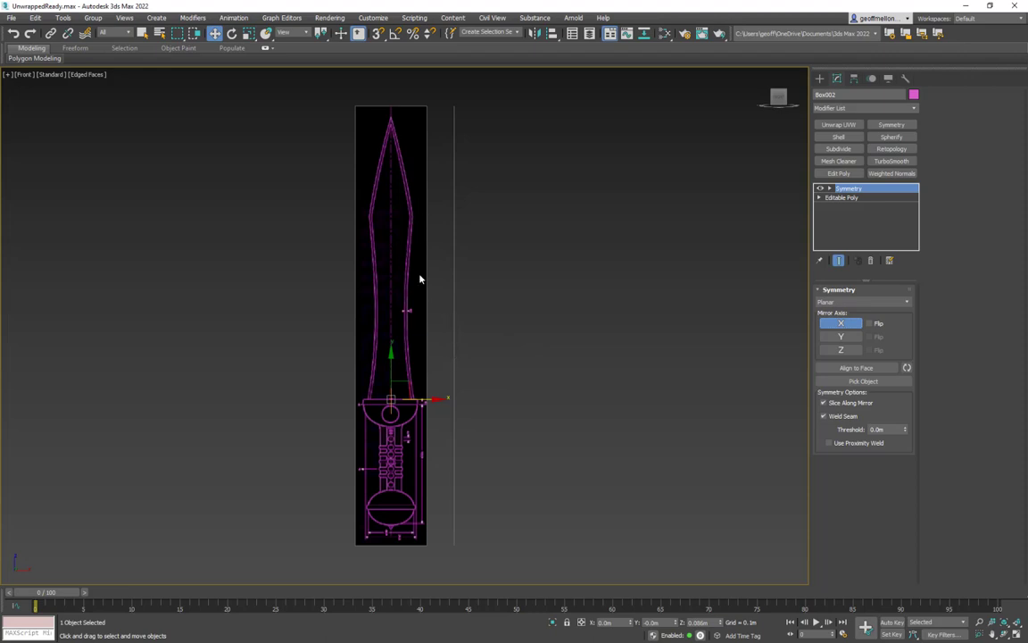
{"action": "left_click", "coordinate": [870, 323]}
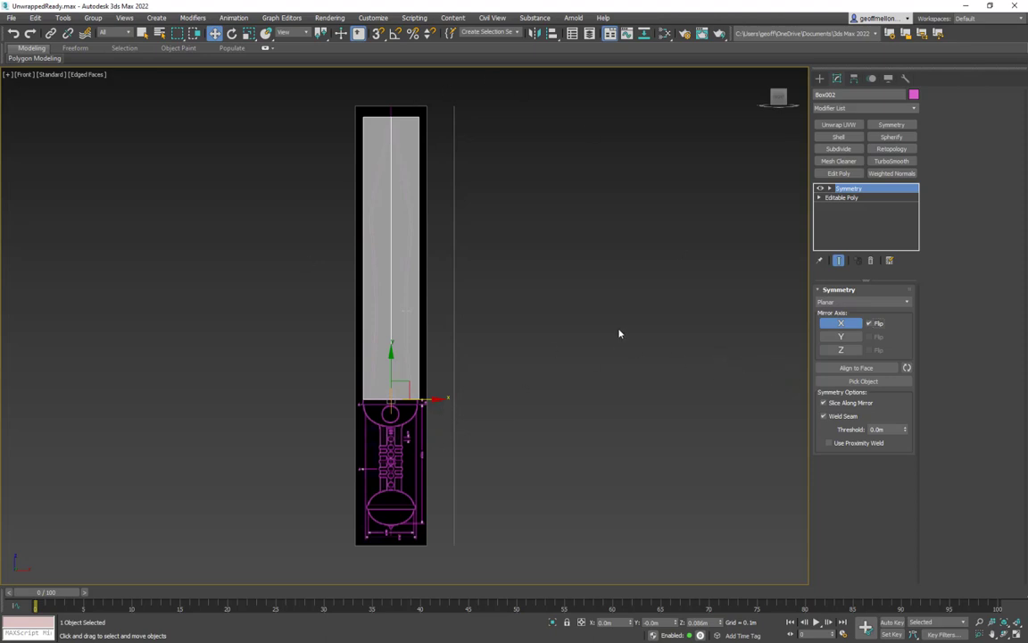
{"action": "key", "text": "l"}
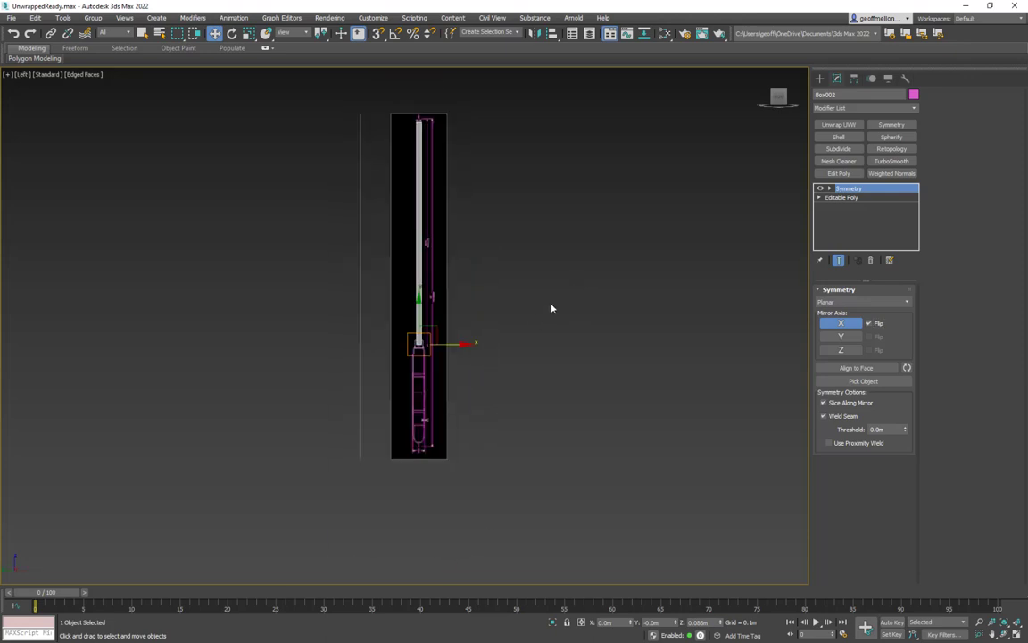
{"action": "key", "text": "f"}
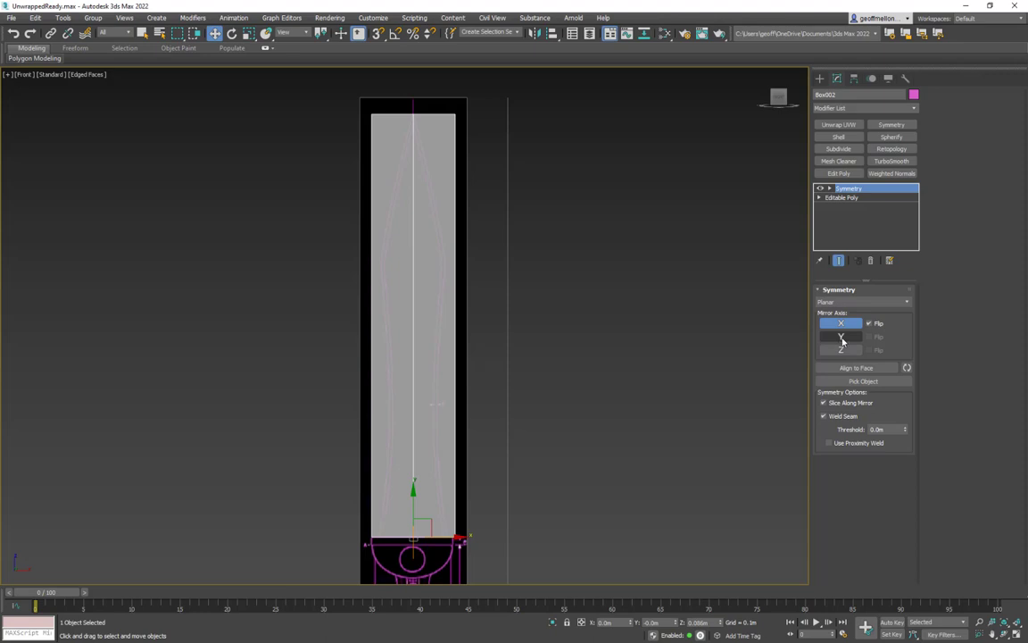
Step: Go back to the Editable Poly beneath Symmetry and toggle the end-result display, leaving the mirrored half shown
{"action": "left_click", "coordinate": [841, 198]}
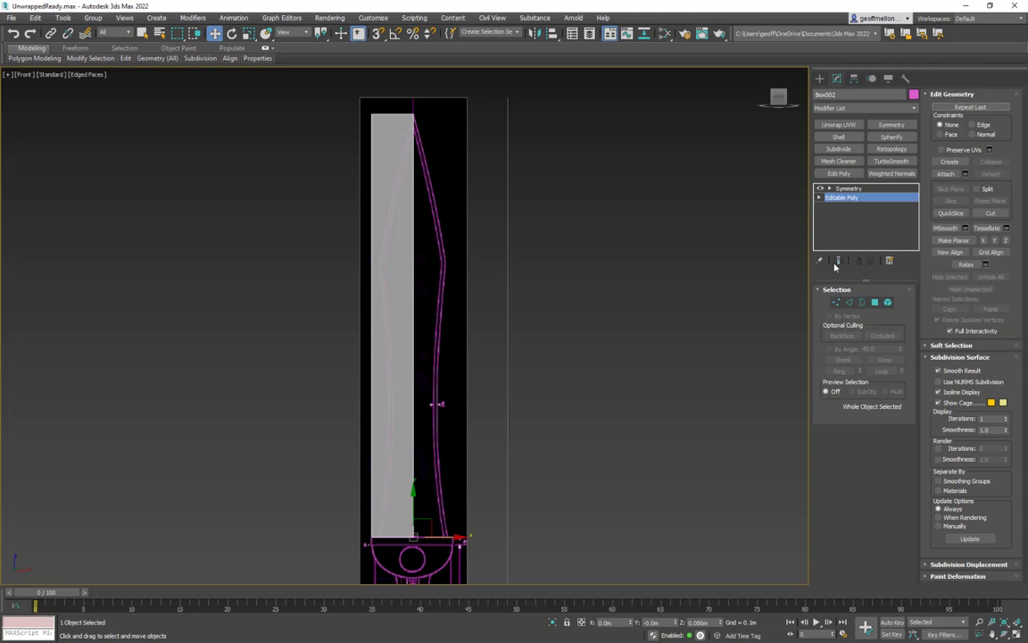
{"action": "left_click", "coordinate": [839, 262]}
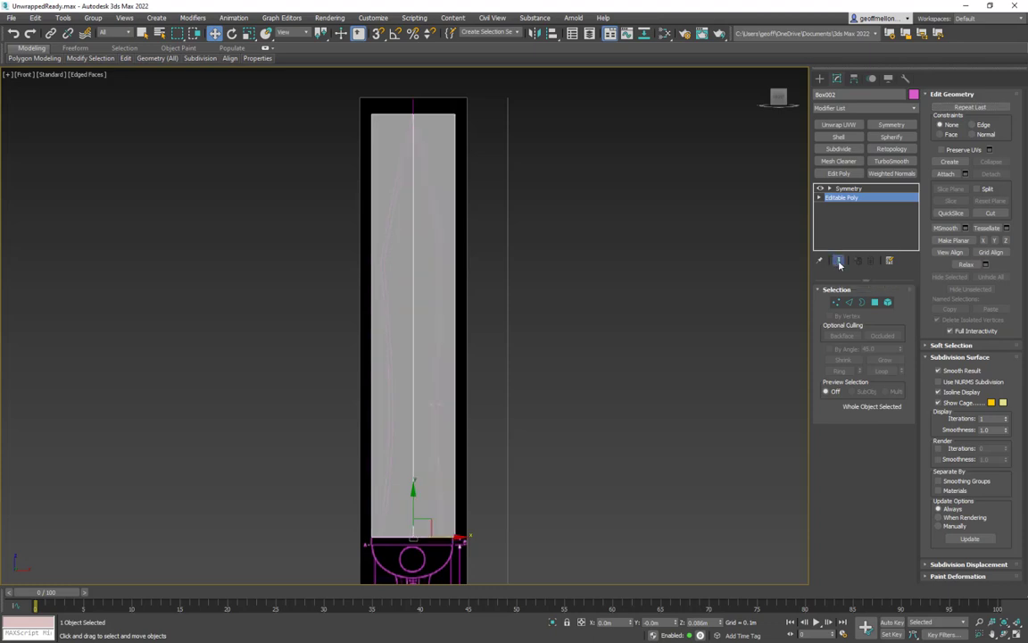
{"action": "left_click", "coordinate": [839, 261]}
{"action": "left_click", "coordinate": [839, 261]}
{"action": "left_click", "coordinate": [840, 262]}
{"action": "left_click", "coordinate": [839, 262]}
{"action": "left_click", "coordinate": [840, 262]}
{"action": "left_click", "coordinate": [839, 262]}
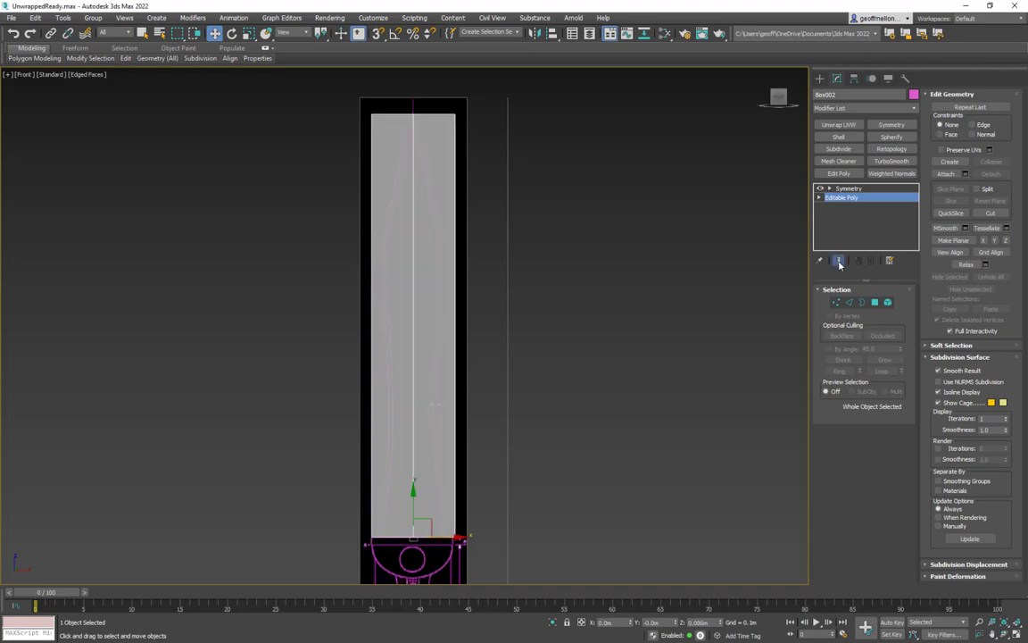
Step: Try moving the half blade's top outer vertices toward the centreline, and undo the move
{"action": "left_click", "coordinate": [838, 303]}
{"action": "left_click_drag", "start_coordinate": [294, 71], "coordinate": [386, 294]}
{"action": "mouse_move", "coordinate": [417, 115]}
{"action": "left_mouse_down"}
{"action": "mouse_move", "coordinate": [436, 115]}
{"action": "mouse_move", "coordinate": [413, 117]}
{"action": "left_mouse_up"}
{"action": "key", "text": "ctrl+z"}
Step: Examine the blade's thickness against the side blueprint in the left view, picking its top edge at edge level
{"action": "middle_click_drag", "start_coordinate": [468, 216], "coordinate": [552, 203], "text": "alt"}
{"action": "key", "text": "l"}
{"action": "key", "text": "z"}
{"action": "scroll", "coordinate": [507, 235], "scroll_direction": "down", "scroll_amount": 10}
{"action": "middle_click_drag", "start_coordinate": [703, 266], "coordinate": [637, 79]}
{"action": "scroll", "coordinate": [516, 343], "scroll_direction": "down", "scroll_amount": 4}
{"action": "middle_click_drag", "start_coordinate": [516, 343], "coordinate": [489, 252]}
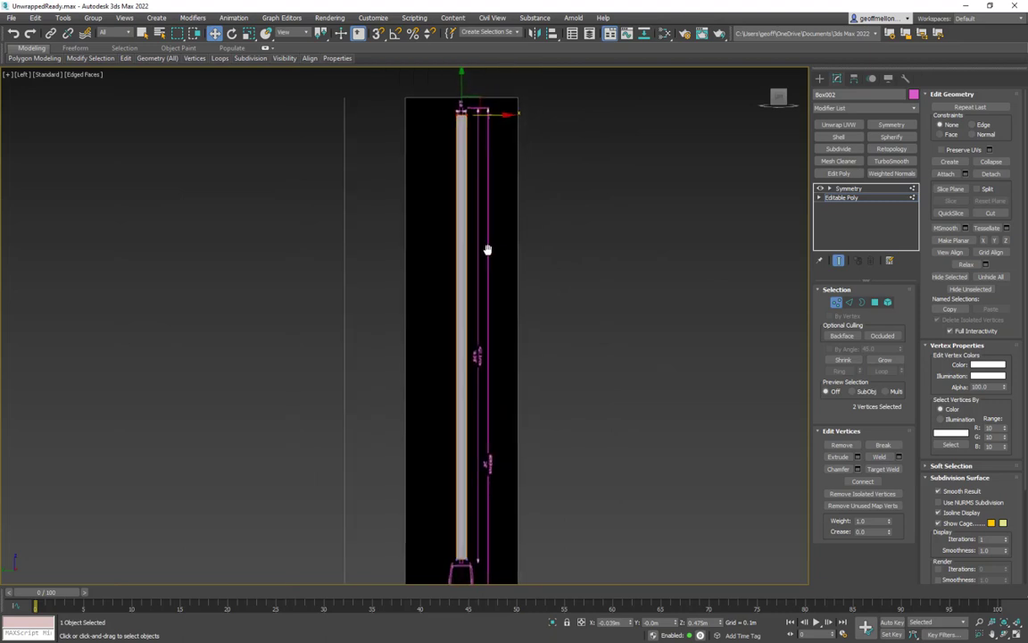
{"action": "key", "text": "2"}
{"action": "middle_click_drag", "start_coordinate": [479, 124], "coordinate": [480, 262]}
{"action": "scroll", "coordinate": [480, 262], "scroll_direction": "up", "scroll_amount": 4}
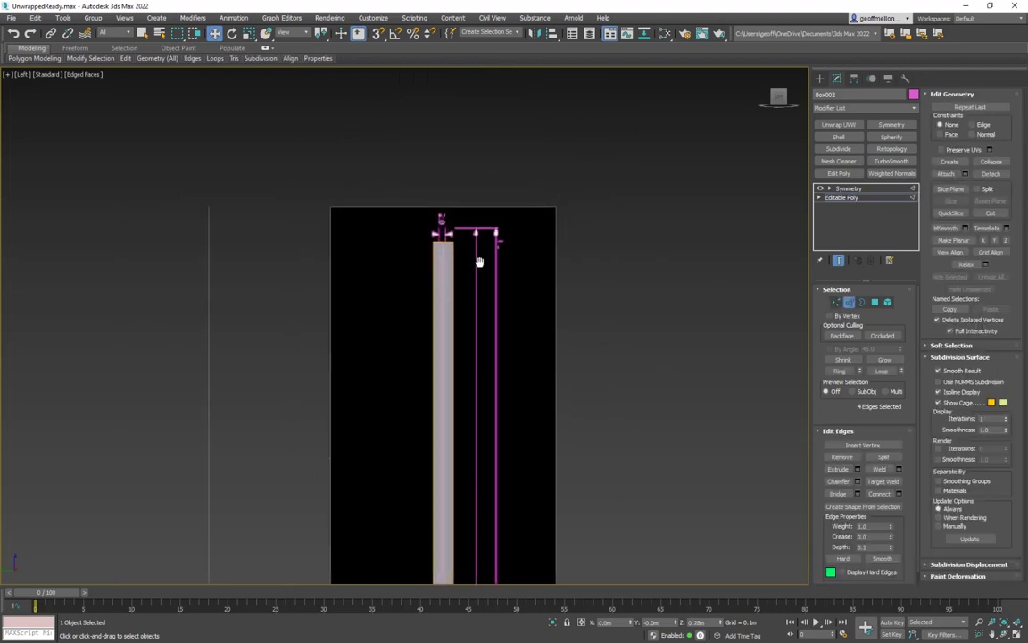
{"action": "scroll", "coordinate": [448, 254], "scroll_direction": "up", "scroll_amount": 6}
{"action": "left_click", "coordinate": [432, 208]}
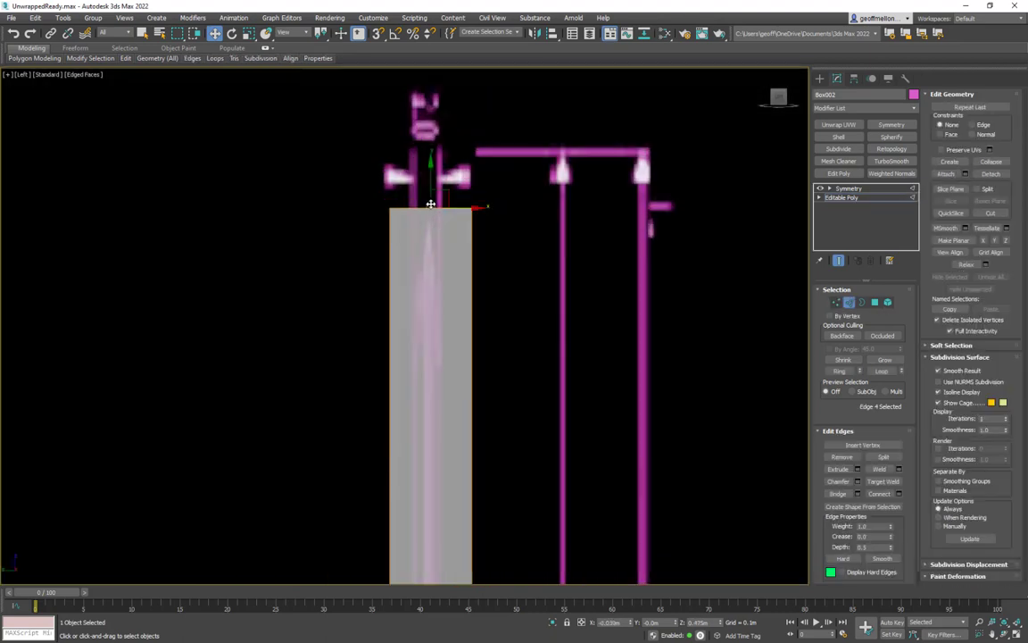
Step: Hide the end result of the stack and return to the left view of the half blade over the side blueprint
{"action": "middle_click_drag", "start_coordinate": [516, 232], "coordinate": [524, 286], "text": "alt"}
{"action": "scroll", "coordinate": [524, 287], "scroll_direction": "down", "scroll_amount": 5}
{"action": "middle_click_drag", "start_coordinate": [533, 402], "coordinate": [576, 170]}
{"action": "left_click", "coordinate": [841, 261]}
{"action": "scroll", "coordinate": [538, 321], "scroll_direction": "down", "scroll_amount": 5}
{"action": "middle_click_drag", "start_coordinate": [568, 505], "coordinate": [508, 394]}
{"action": "key", "text": "l"}
{"action": "scroll", "coordinate": [491, 388], "scroll_direction": "down", "scroll_amount": 3}
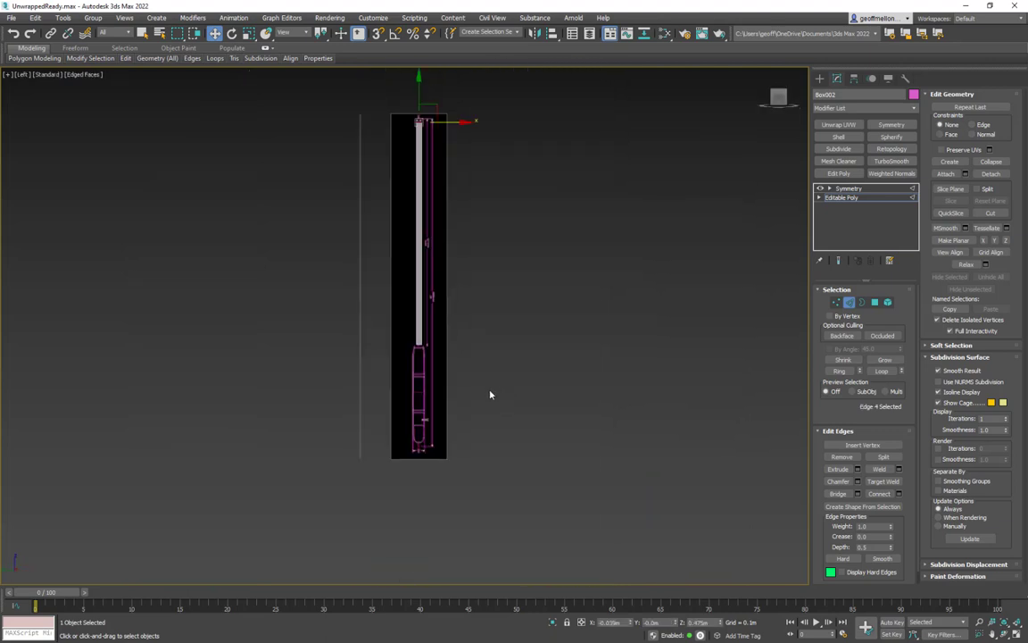
Step: Connect the edges running across the blade's thickness to add a lengthwise loop down its middle in the left view
{"action": "scroll", "coordinate": [491, 399], "scroll_direction": "up", "scroll_amount": 8}
{"action": "scroll", "coordinate": [515, 381], "scroll_direction": "down", "scroll_amount": 4}
{"action": "scroll", "coordinate": [514, 381], "scroll_direction": "down", "scroll_amount": 4}
{"action": "middle_click_drag", "start_coordinate": [568, 399], "coordinate": [490, 117]}
{"action": "left_click_drag", "start_coordinate": [487, 536], "coordinate": [249, 411]}
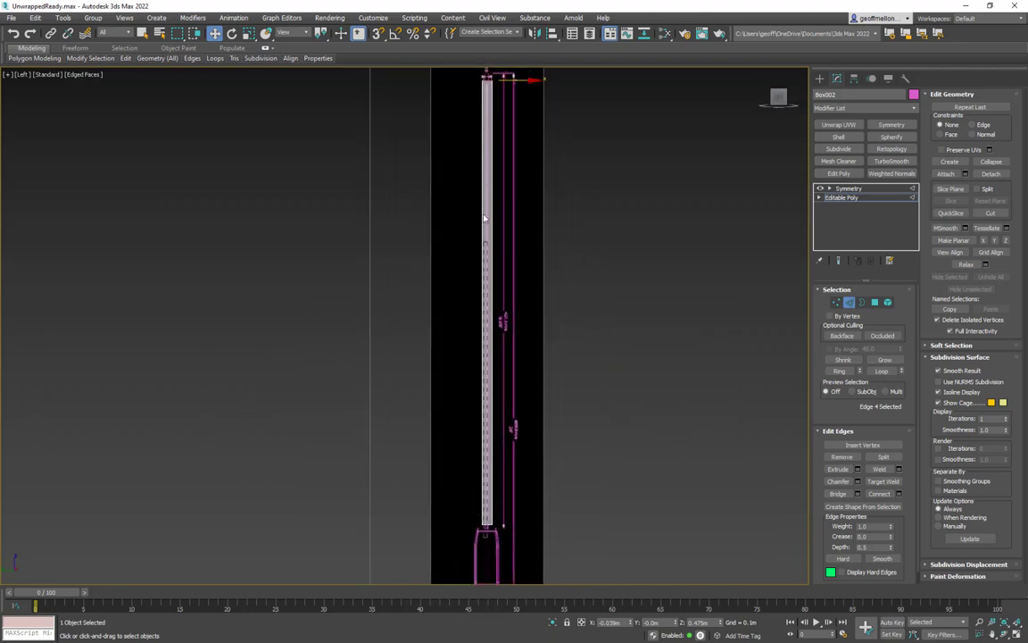
{"action": "left_click_drag", "start_coordinate": [488, 72], "coordinate": [488, 72]}
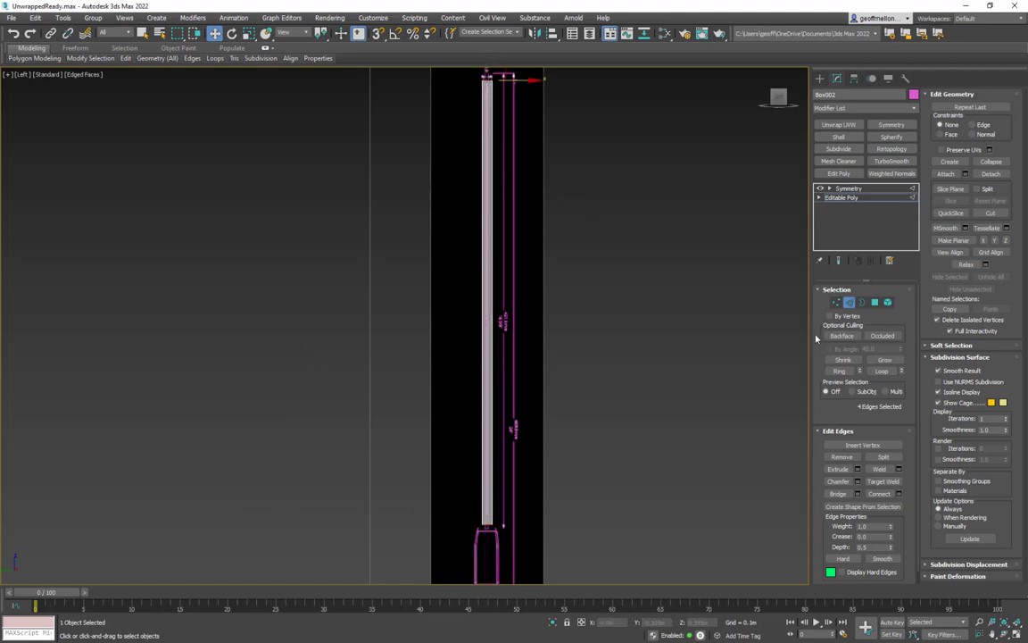
{"action": "left_click", "coordinate": [885, 494]}
{"action": "middle_click_drag", "start_coordinate": [605, 169], "coordinate": [623, 252]}
{"action": "scroll", "coordinate": [553, 197], "scroll_direction": "up", "scroll_amount": 5}
{"action": "scroll", "coordinate": [450, 253], "scroll_direction": "down", "scroll_amount": 5}
{"action": "middle_click_drag", "start_coordinate": [448, 338], "coordinate": [532, 206]}
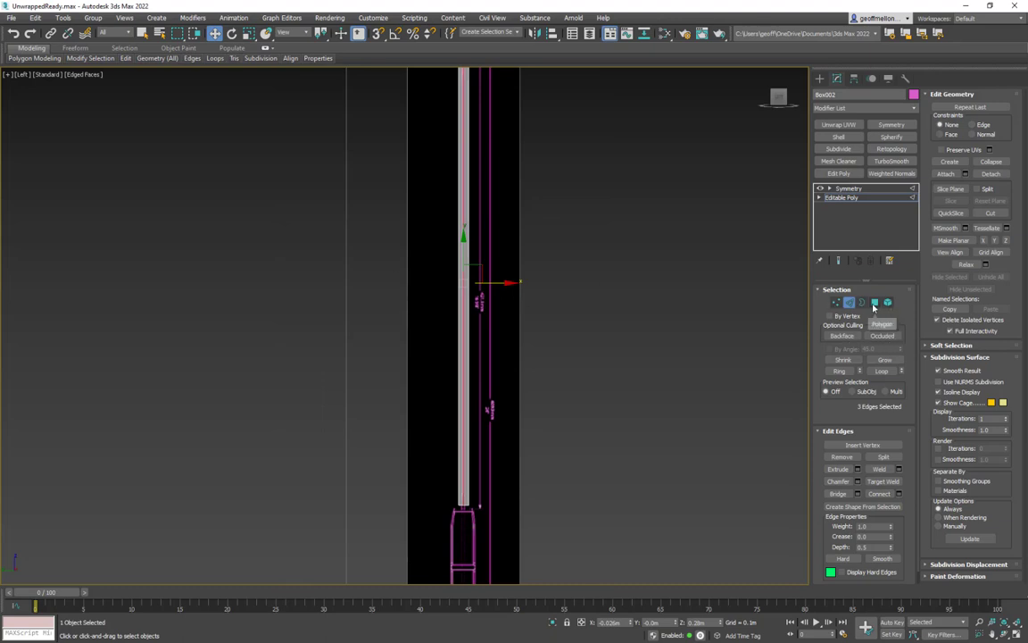
Step: Delete the polygons on one side of the new lengthwise loop, leaving half the blade's thickness, and leave polygon level
{"action": "left_click", "coordinate": [874, 304]}
{"action": "left_click_drag", "start_coordinate": [411, 272], "coordinate": [461, 533]}
{"action": "middle_click_drag", "start_coordinate": [464, 84], "coordinate": [462, 298]}
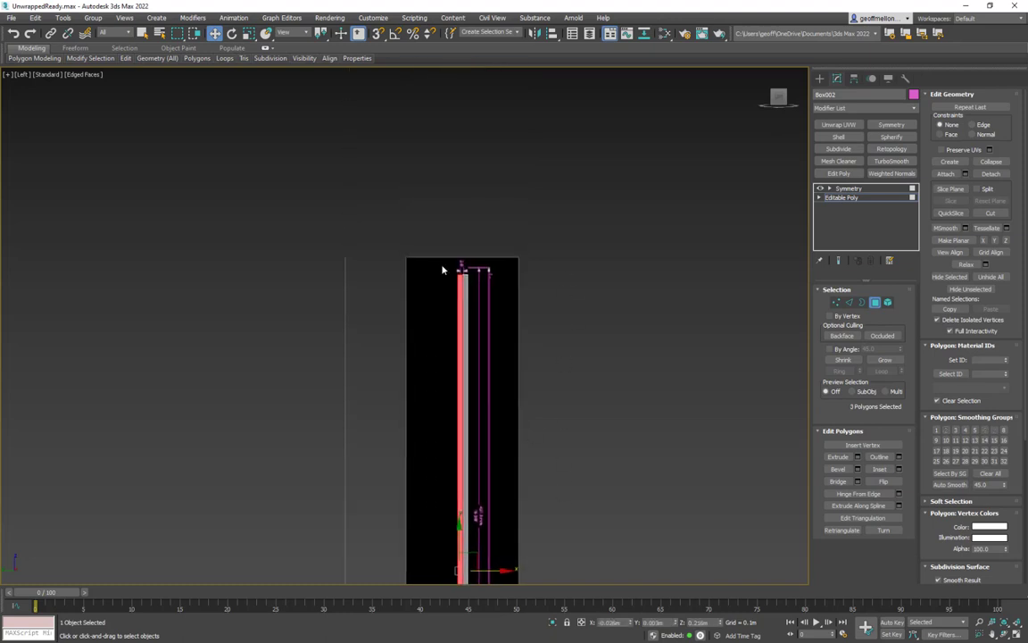
{"action": "middle_click_drag", "start_coordinate": [563, 368], "coordinate": [502, 197]}
{"action": "left_click", "coordinate": [513, 276]}
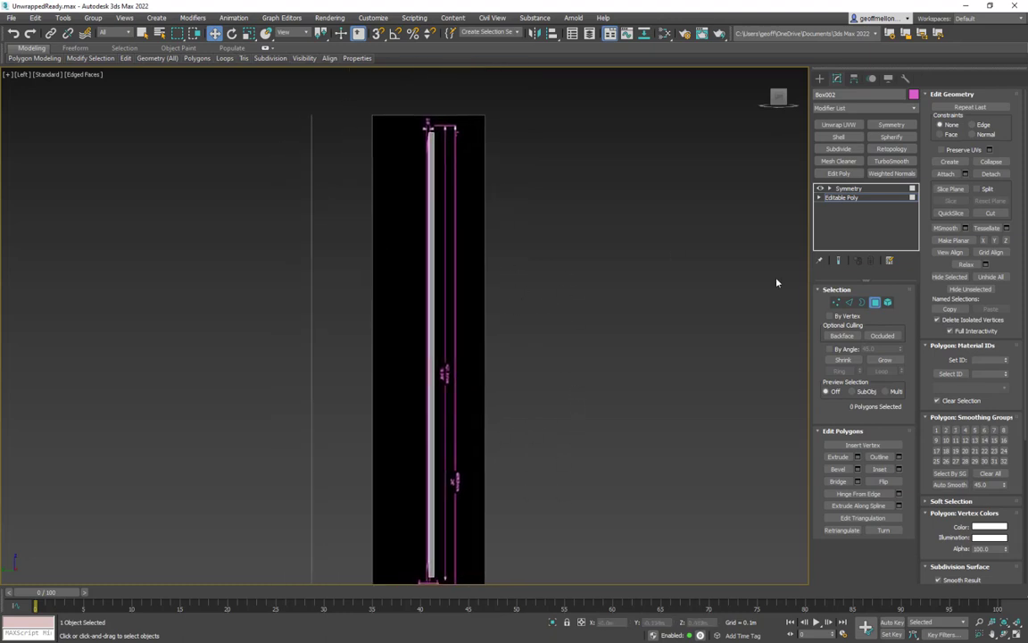
{"action": "left_click", "coordinate": [875, 303]}
Step: Add the Y axis with Flip to the Symmetry modifier's mirroring, and check it by toggling the modifier while orbiting the blade
{"action": "left_click", "coordinate": [854, 189]}
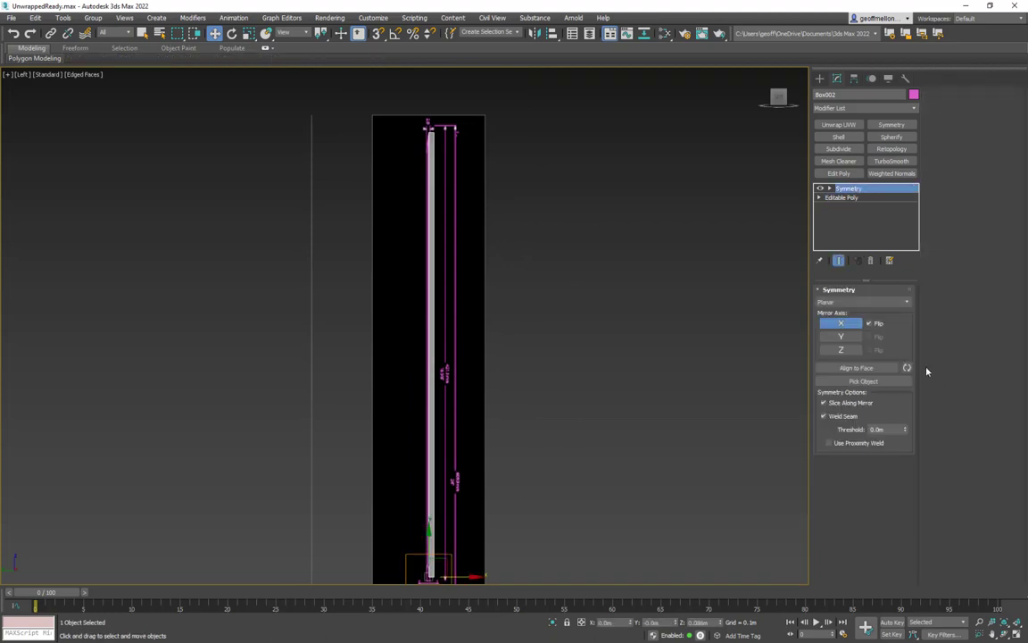
{"action": "left_click", "coordinate": [841, 340]}
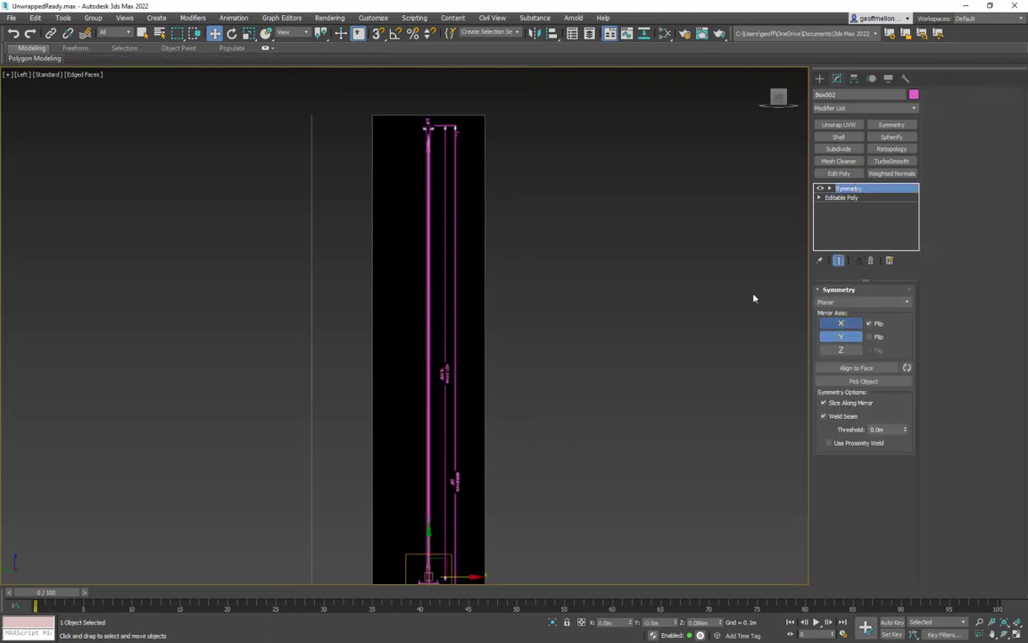
{"action": "left_click", "coordinate": [870, 336]}
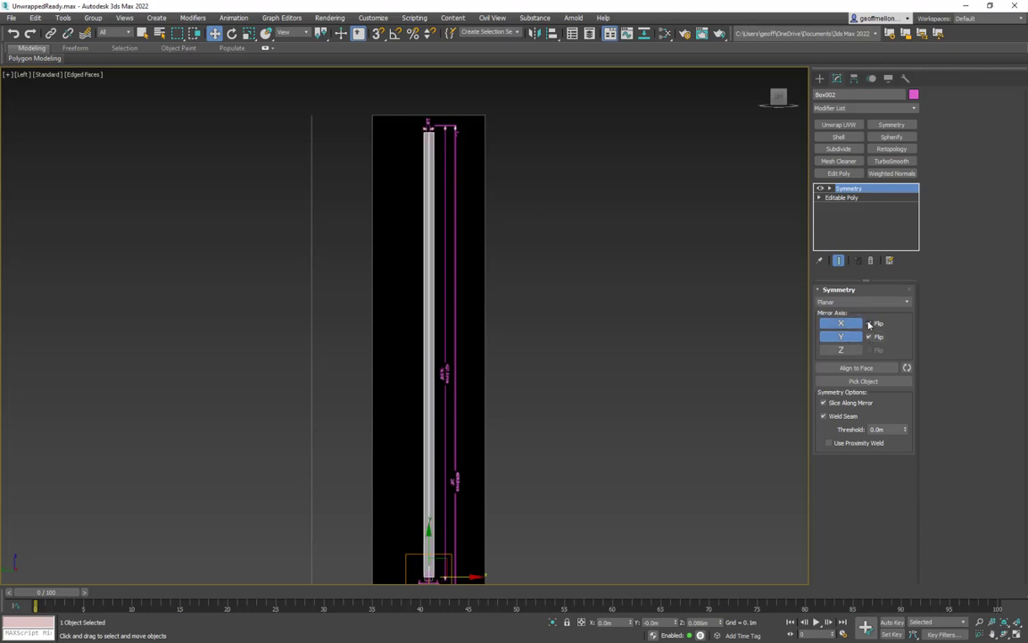
{"action": "left_click", "coordinate": [820, 189]}
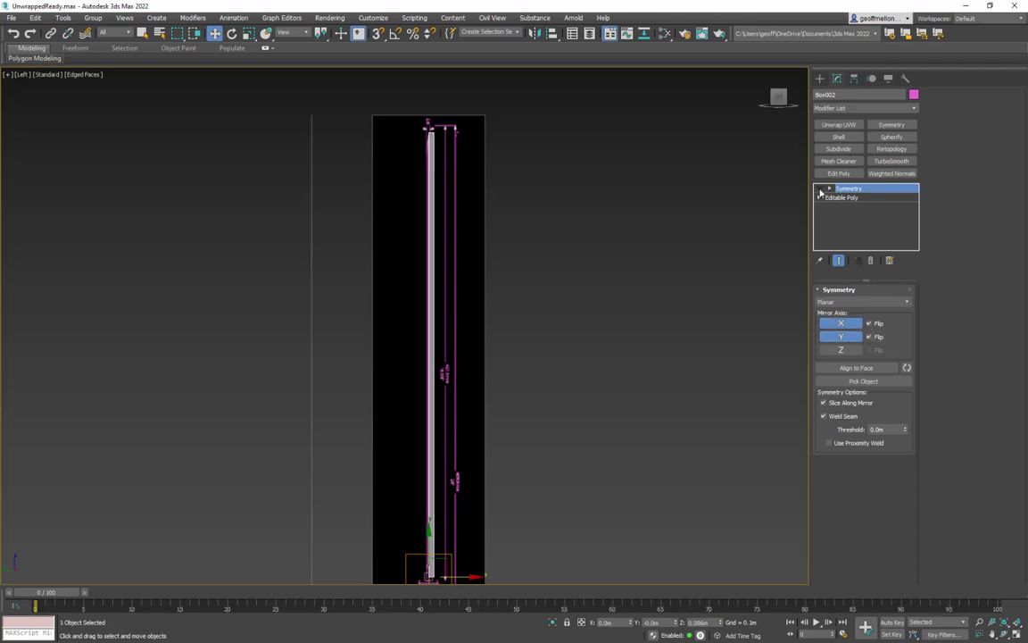
{"action": "left_click", "coordinate": [819, 190]}
{"action": "middle_click_drag", "start_coordinate": [613, 189], "coordinate": [487, 201], "text": "alt"}
{"action": "left_click", "coordinate": [820, 190]}
{"action": "left_click", "coordinate": [819, 189]}
{"action": "middle_click_drag", "start_coordinate": [390, 264], "coordinate": [487, 241], "text": "alt"}
{"action": "middle_click_drag", "start_coordinate": [598, 201], "coordinate": [571, 148], "text": "alt"}
Step: Return to the Editable Poly in the front view, compare it with the end result, and enter edge level with the mirrored parts hidden
{"action": "key", "text": "r"}
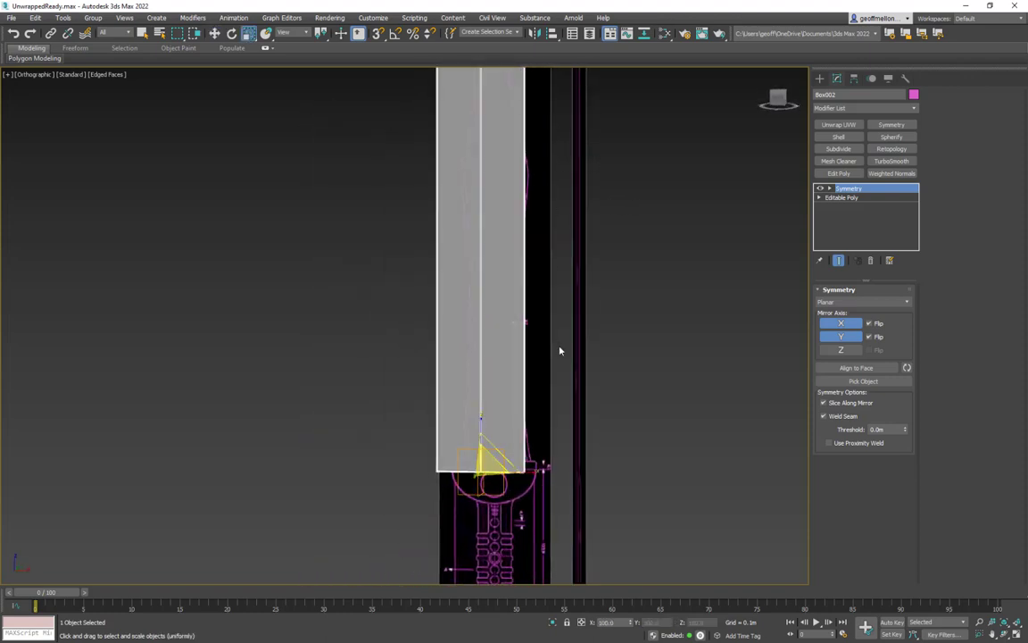
{"action": "key", "text": "f"}
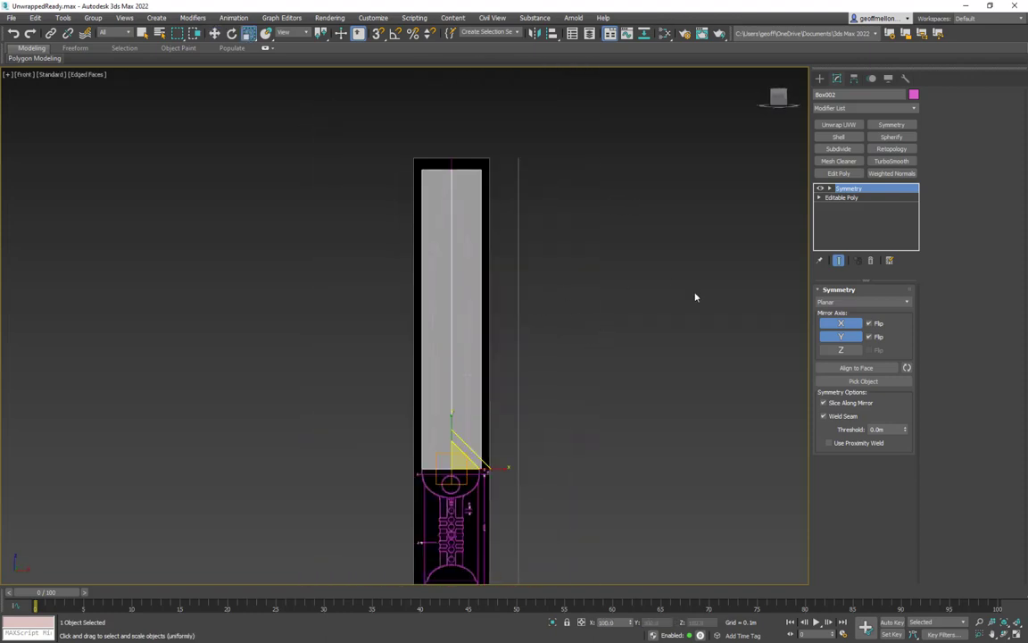
{"action": "left_click", "coordinate": [839, 198]}
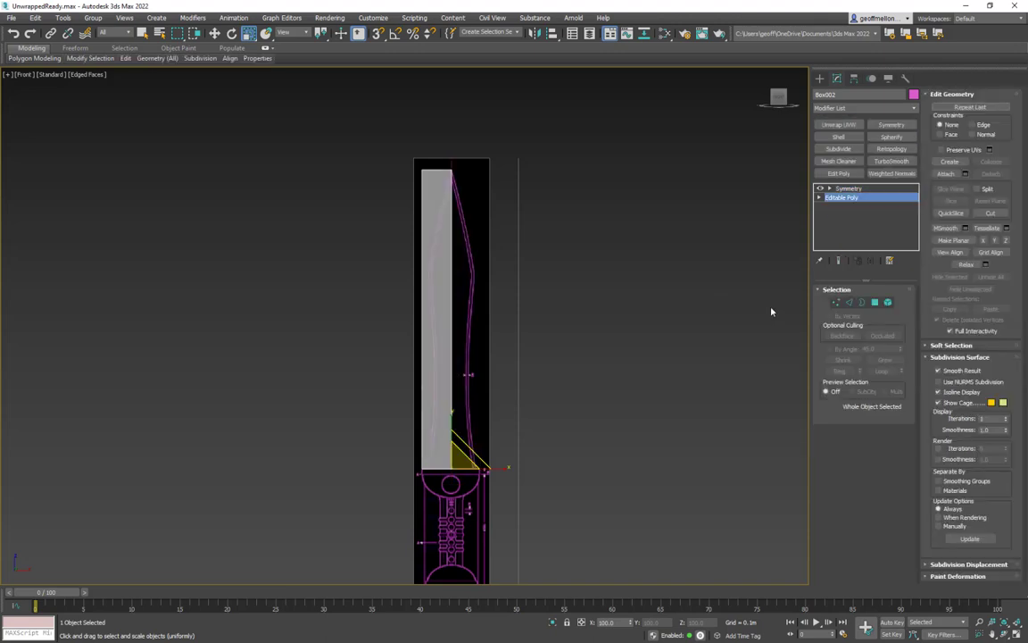
{"action": "scroll", "coordinate": [675, 218], "scroll_direction": "up", "scroll_amount": 4}
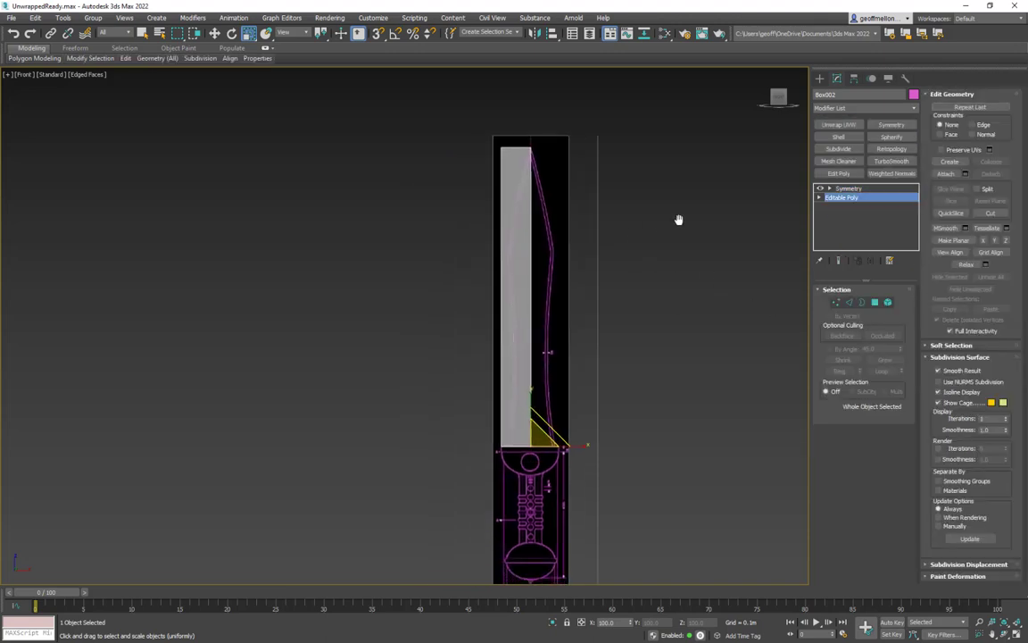
{"action": "left_click", "coordinate": [840, 262]}
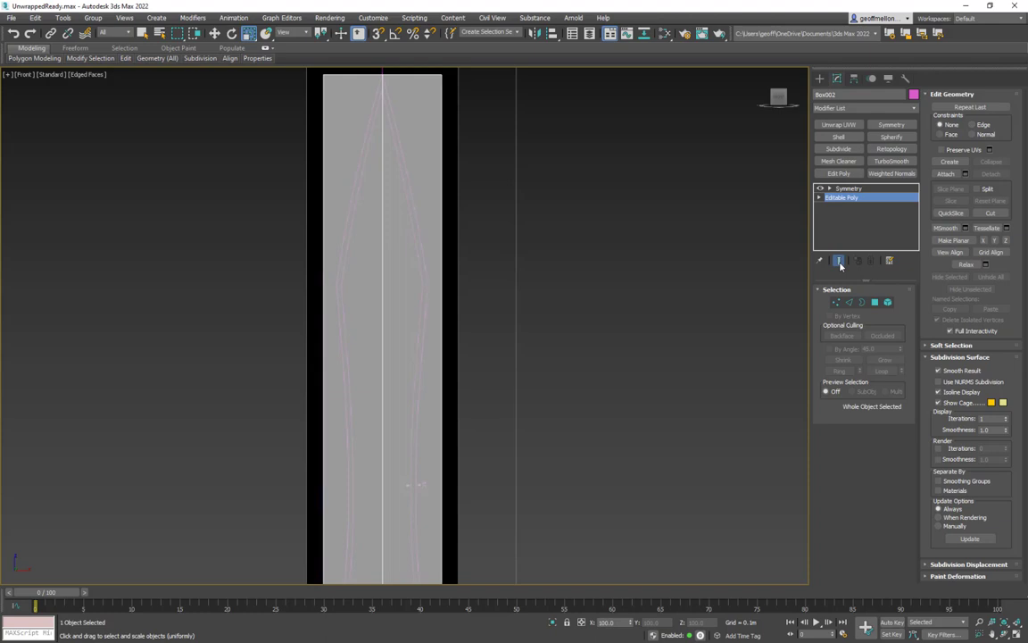
{"action": "left_click", "coordinate": [840, 265]}
{"action": "middle_click_drag", "start_coordinate": [675, 295], "coordinate": [725, 261]}
{"action": "scroll", "coordinate": [654, 271], "scroll_direction": "down", "scroll_amount": 4}
{"action": "middle_click_drag", "start_coordinate": [624, 293], "coordinate": [587, 266]}
{"action": "key", "text": "2"}
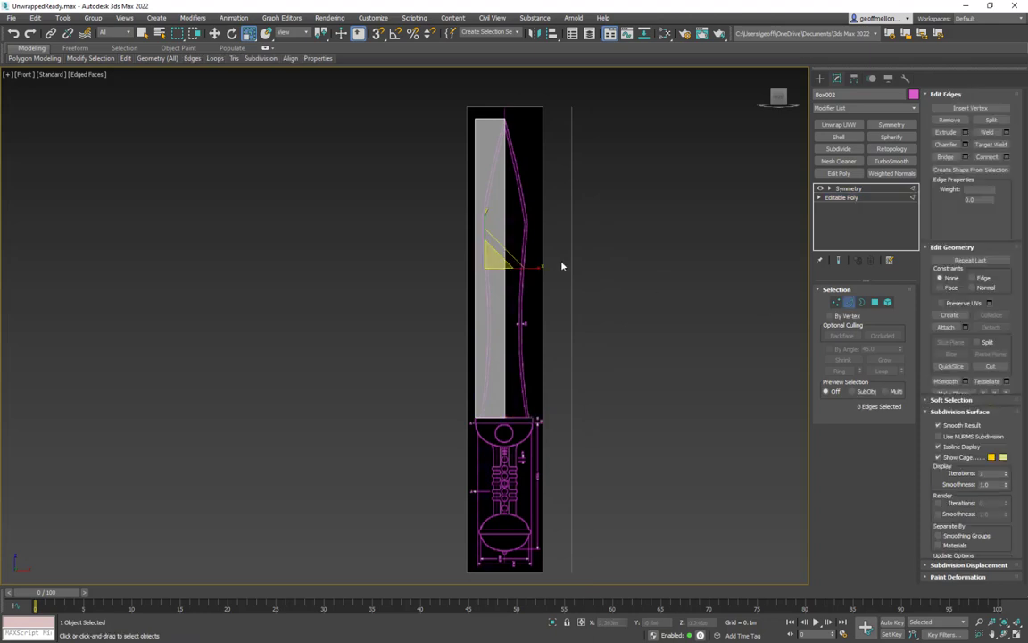
Step: Examine the blade outline on the front blueprint from tip to guard to judge where edge loops are needed
{"action": "scroll", "coordinate": [462, 206], "scroll_direction": "up", "scroll_amount": 2}
{"action": "scroll", "coordinate": [463, 205], "scroll_direction": "up", "scroll_amount": 2}
{"action": "middle_click_drag", "start_coordinate": [570, 232], "coordinate": [519, 294]}
{"action": "scroll", "coordinate": [473, 366], "scroll_direction": "down", "scroll_amount": 2}
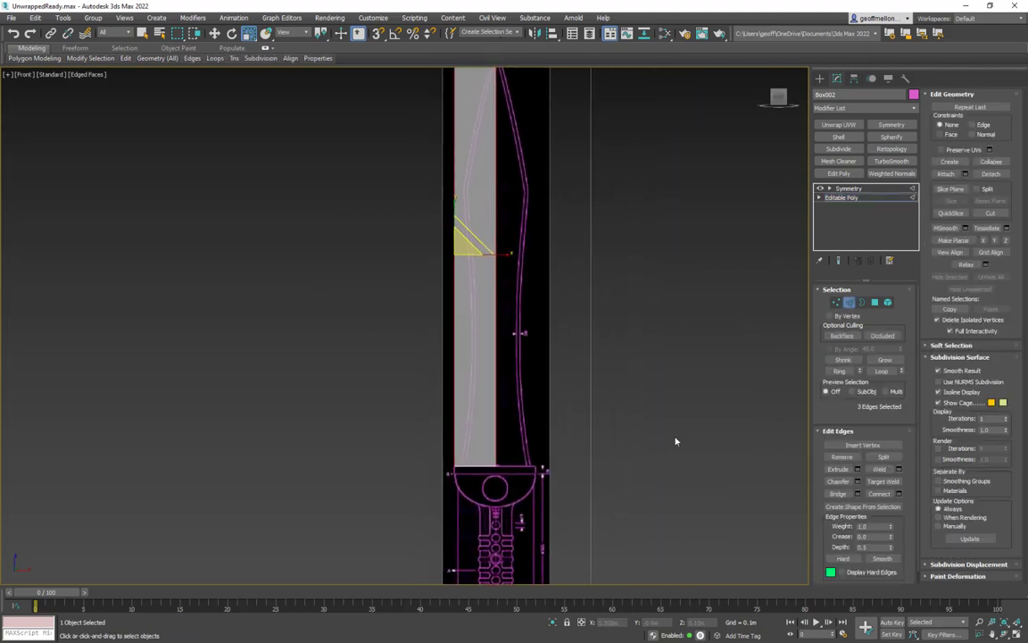
{"action": "middle_click_drag", "start_coordinate": [580, 398], "coordinate": [565, 475]}
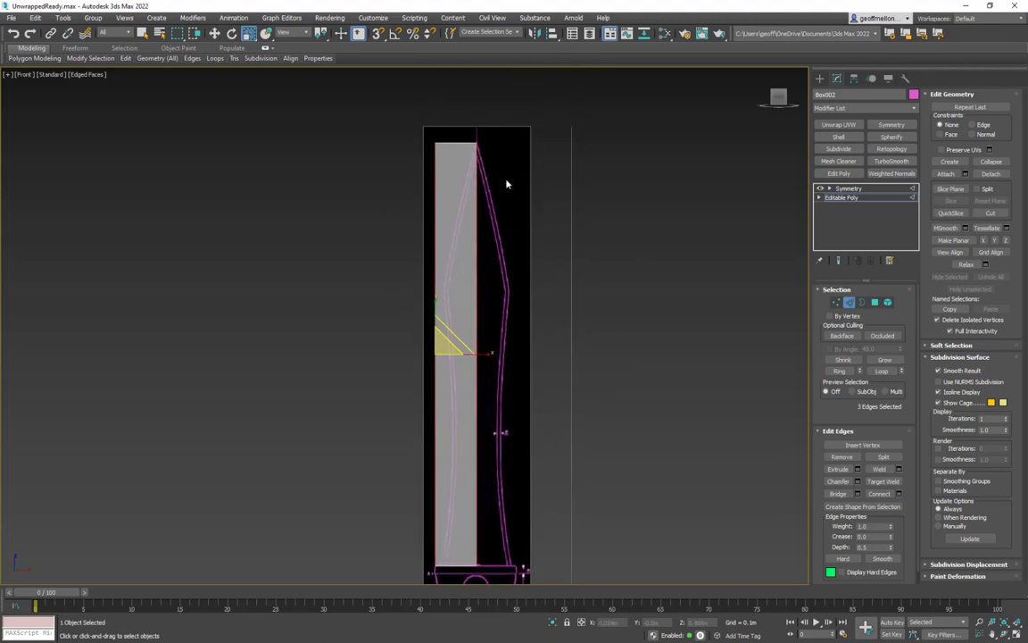
{"action": "middle_click_drag", "start_coordinate": [568, 472], "coordinate": [579, 362]}
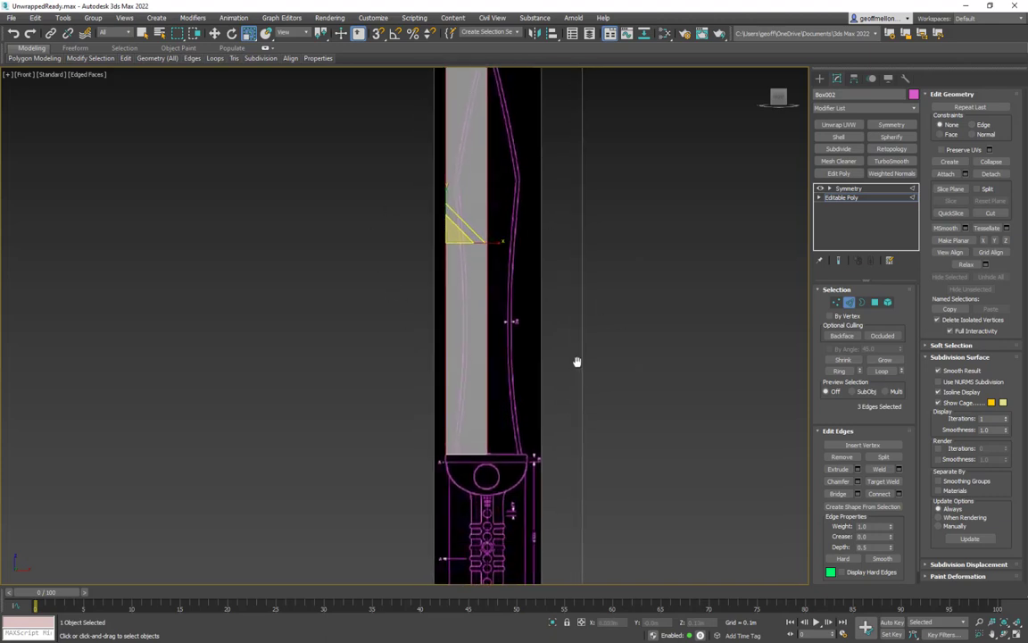
{"action": "middle_click_drag", "start_coordinate": [516, 267], "coordinate": [510, 364]}
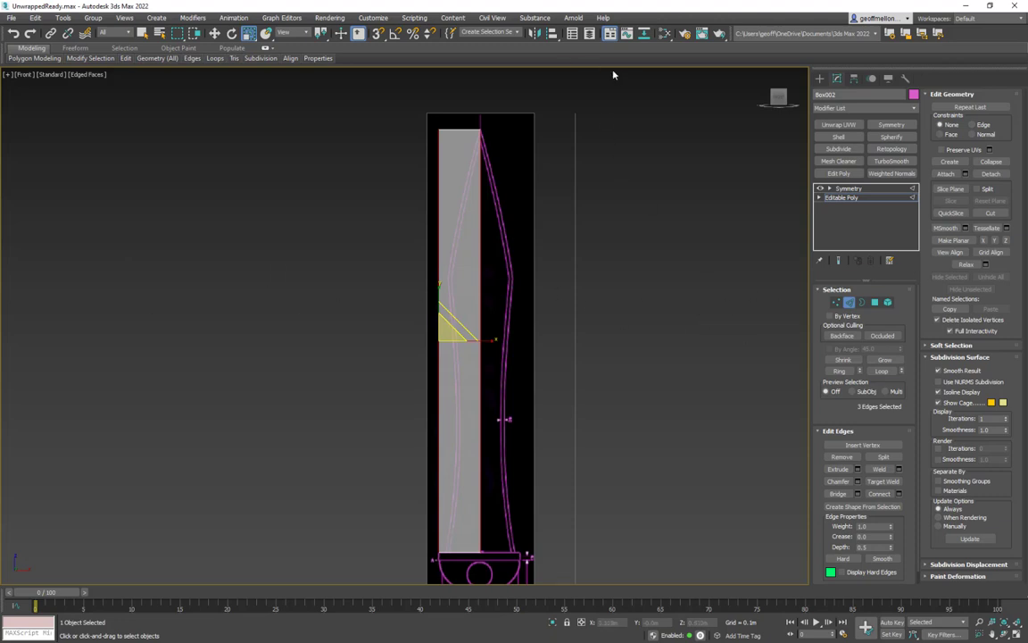
{"action": "key", "text": "ctrl+z"}
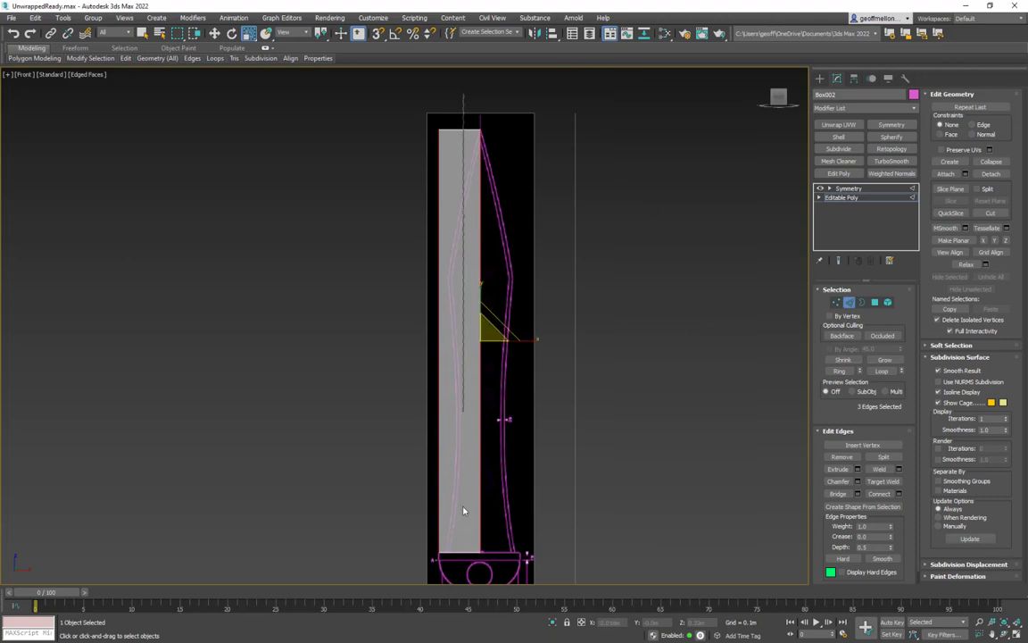
{"action": "key", "text": "ctrl+z"}
Step: Try connecting the blade's lengthwise edges with a single crosswise loop and moving it up to the blueprint's widest point
{"action": "left_click_drag", "start_coordinate": [576, 347], "coordinate": [576, 347]}
{"action": "left_click", "coordinate": [876, 495]}
{"action": "middle_click_drag", "start_coordinate": [590, 302], "coordinate": [648, 292]}
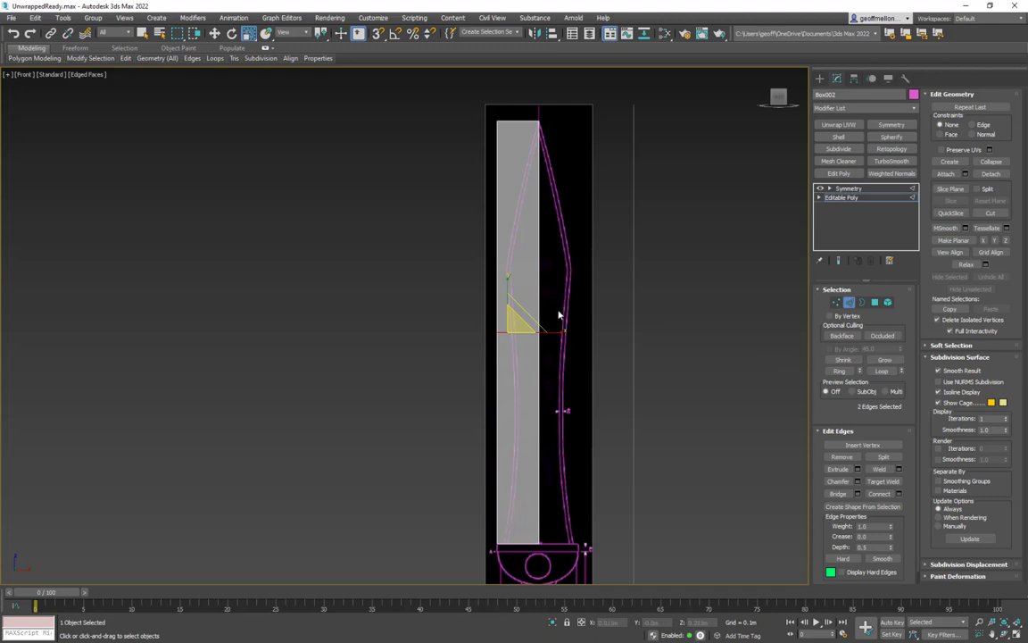
{"action": "key", "text": "w"}
{"action": "left_click", "coordinate": [499, 258]}
{"action": "key", "text": "ctrl+z"}
{"action": "left_click_drag", "start_coordinate": [510, 296], "coordinate": [508, 235]}
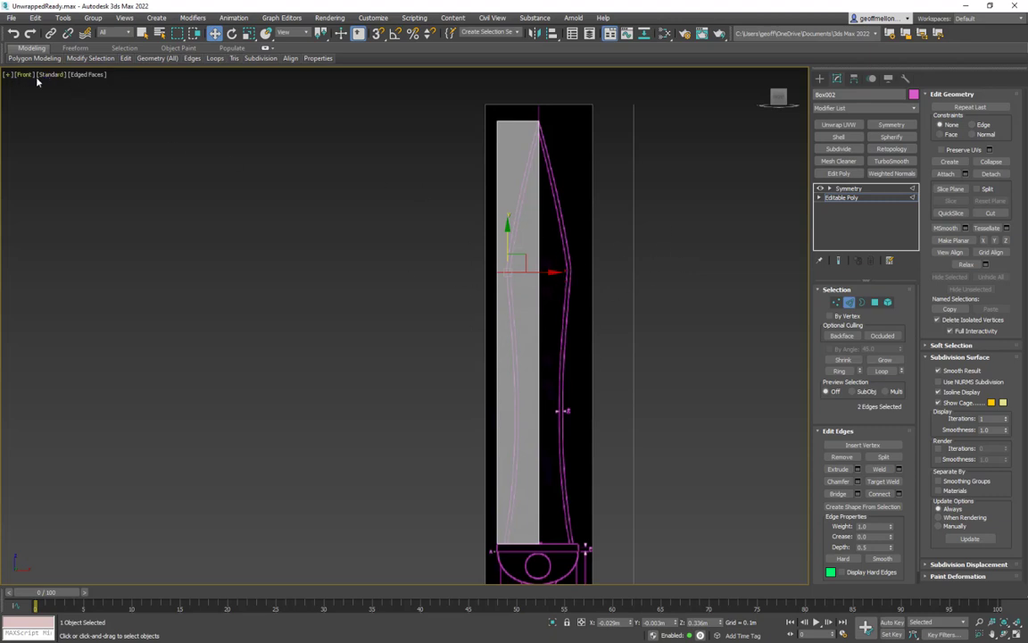
{"action": "left_click_drag", "start_coordinate": [507, 239], "coordinate": [493, 245]}
{"action": "left_click_drag", "start_coordinate": [552, 277], "coordinate": [618, 279]}
Step: Undo the moves and the single crosswise loop, back to the selected lengthwise edges
{"action": "key", "text": "ctrl+z"}
{"action": "key", "text": "ctrl+z"}
{"action": "key", "text": "ctrl+z"}
{"action": "key", "text": "ctrl+z"}
{"action": "key", "text": "ctrl+z"}
Step: Connect the half blade's lengthwise edges with 2 segments, keeping pinch and slide at 0
{"action": "left_click", "coordinate": [496, 358], "text": "ctrl"}
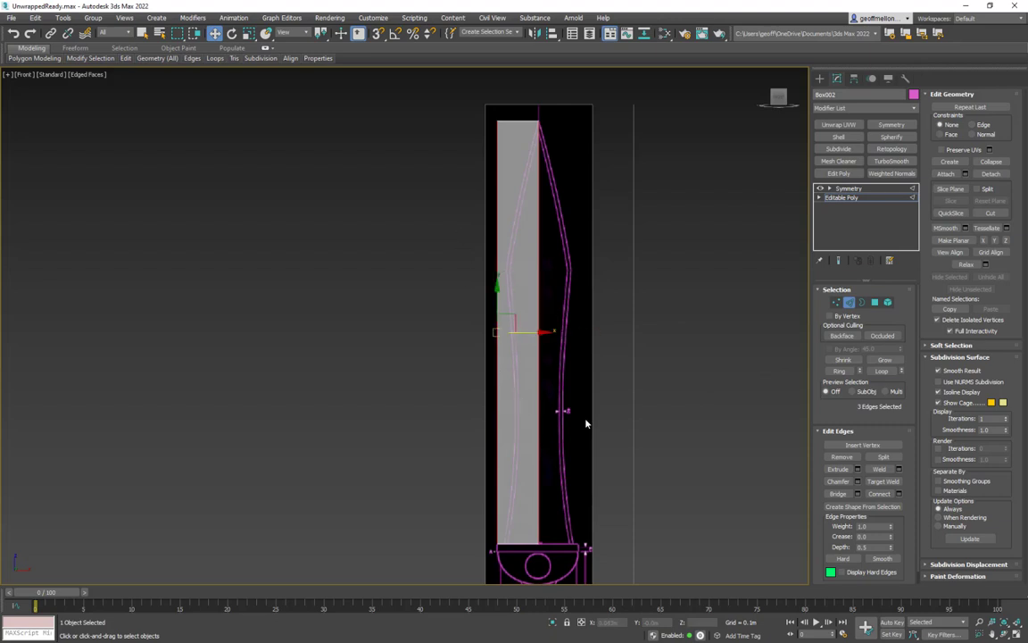
{"action": "right_click", "coordinate": [711, 326]}
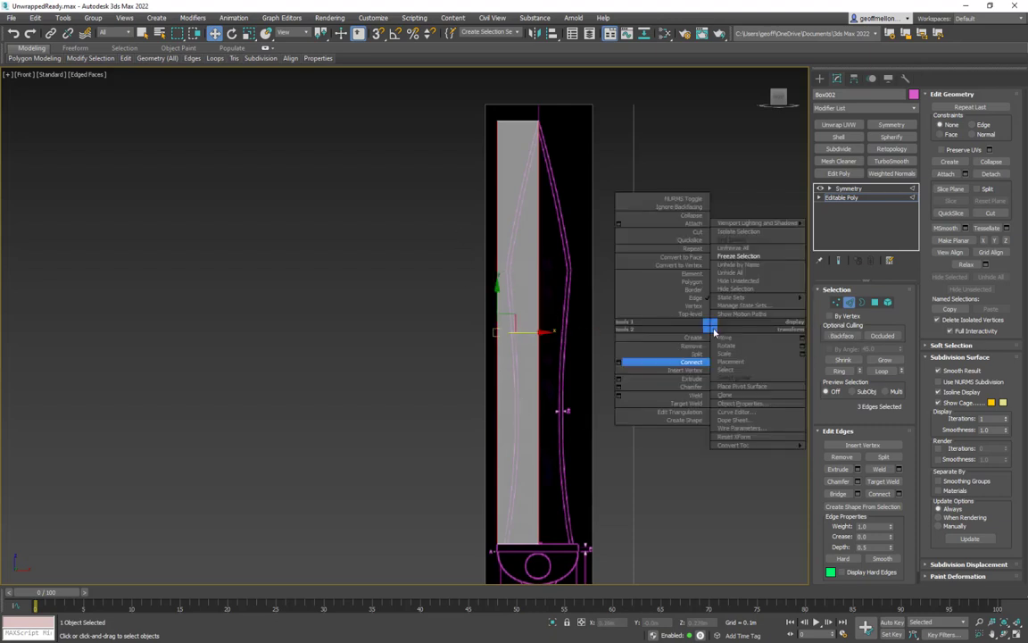
{"action": "left_click", "coordinate": [618, 362]}
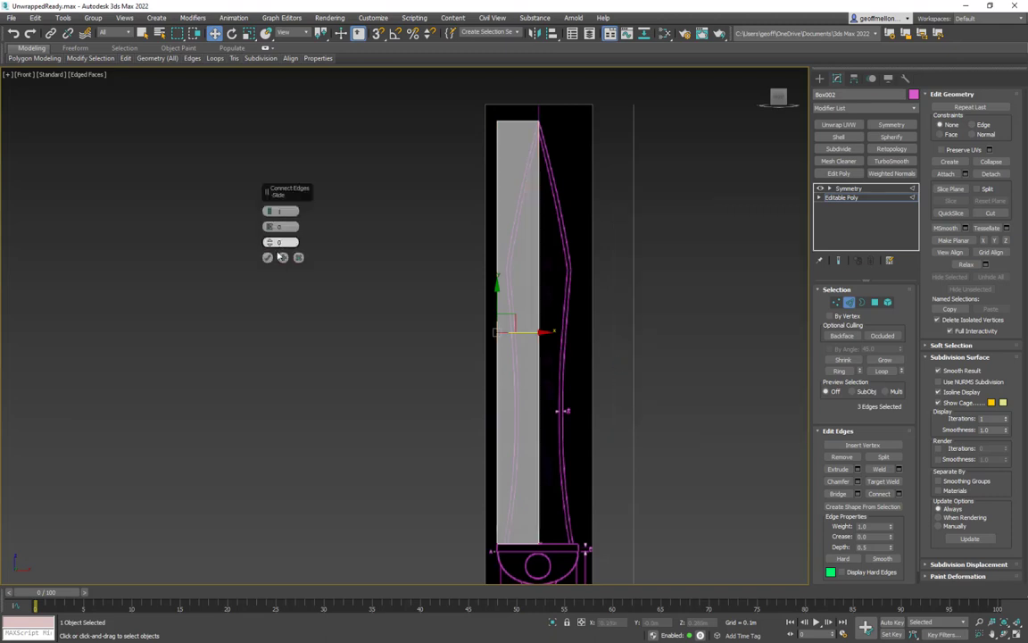
{"action": "left_click", "coordinate": [271, 210]}
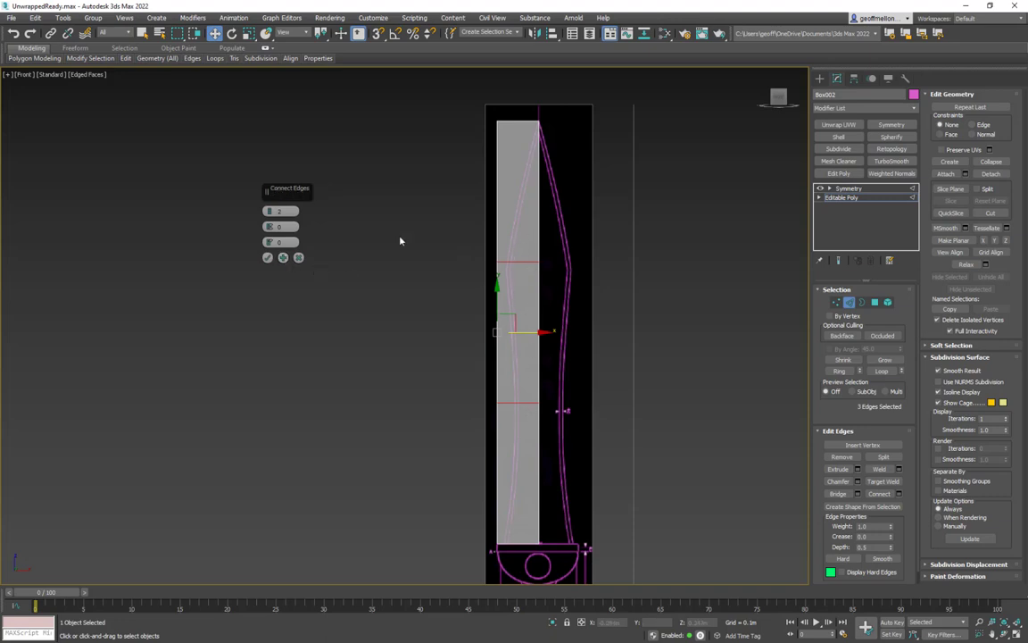
{"action": "left_click", "coordinate": [267, 259]}
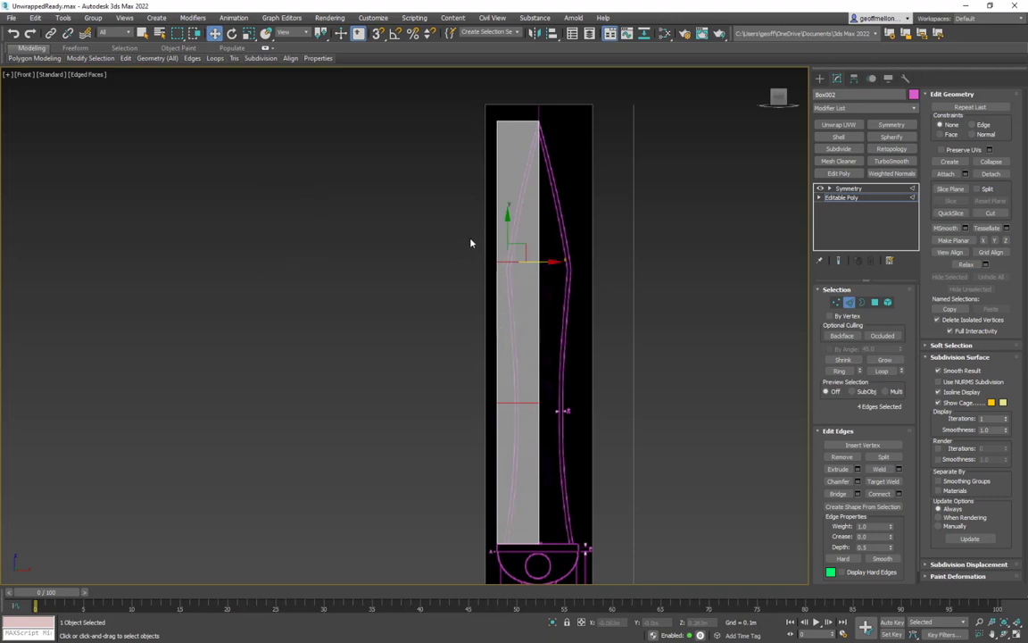
Step: Lower the upper crosswise loop's vertices to Z about 0.339 m, level with the blueprint blade's widest point
{"action": "key", "text": "1"}
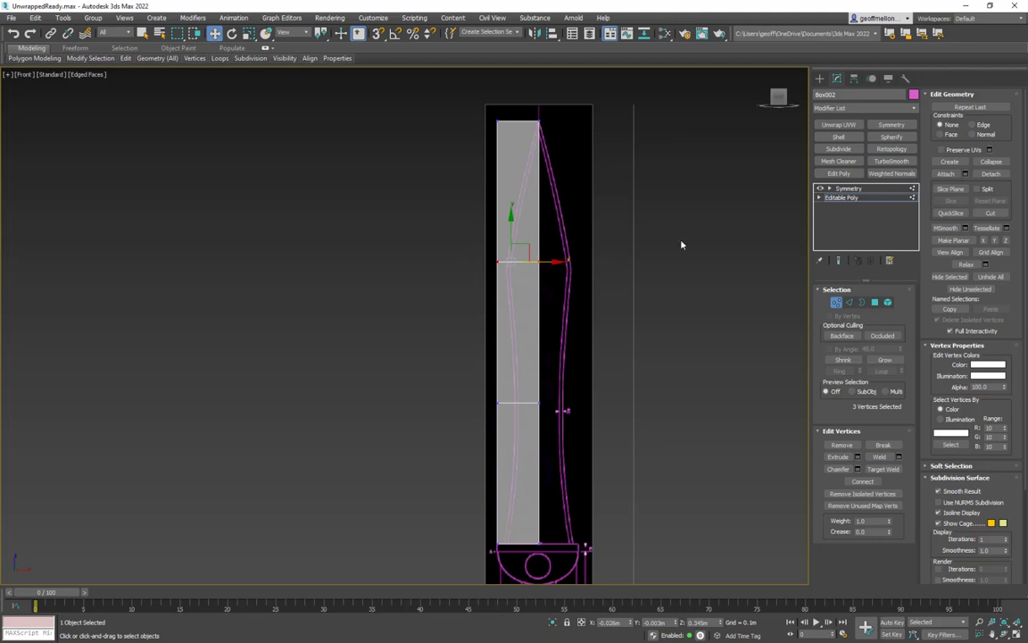
{"action": "key", "text": "2"}
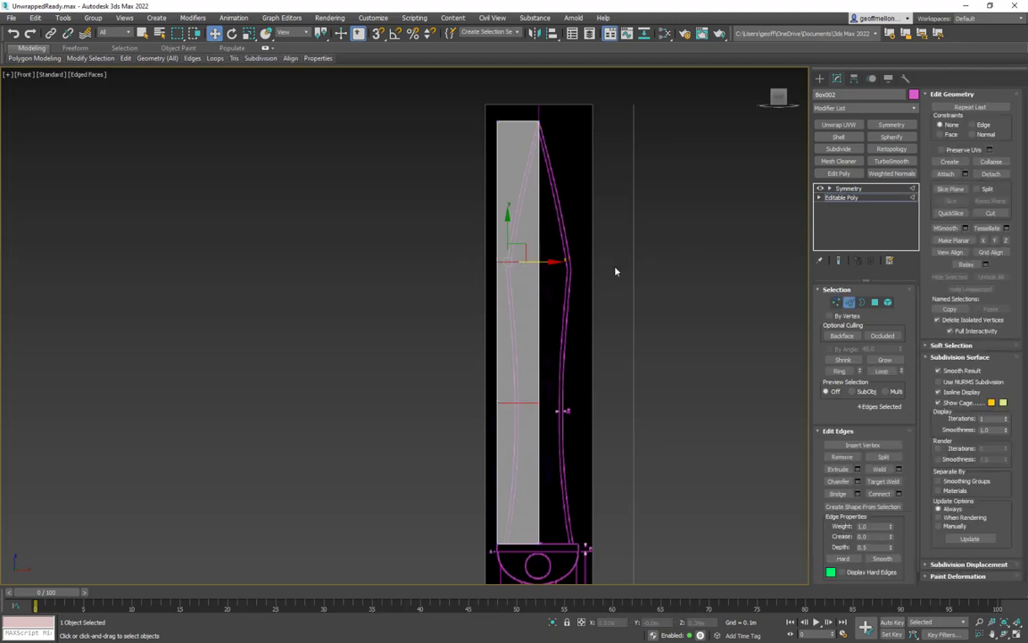
{"action": "key", "text": "1"}
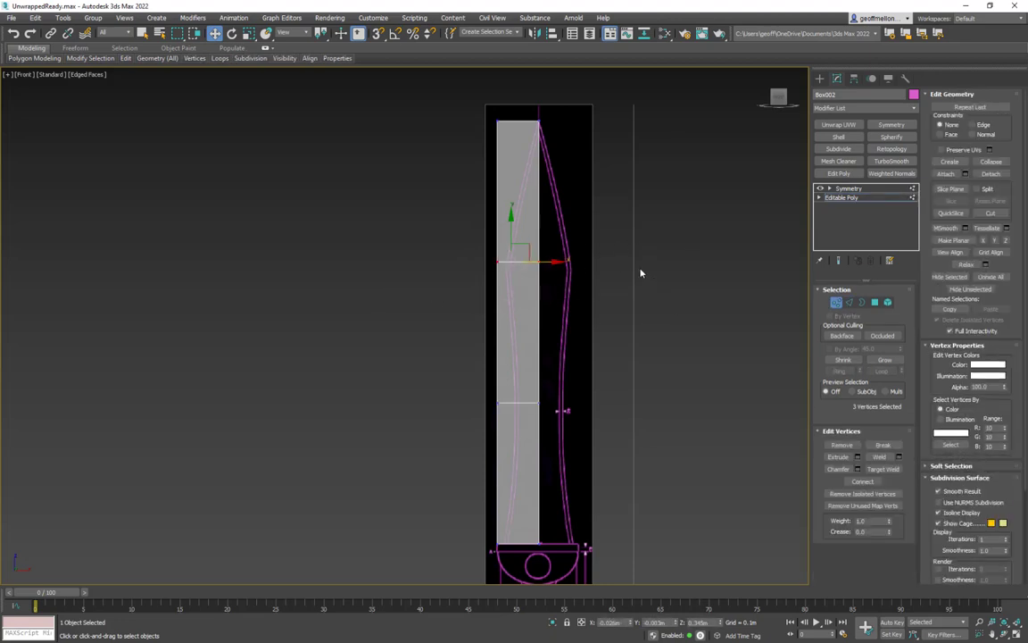
{"action": "left_click_drag", "start_coordinate": [511, 233], "coordinate": [506, 246]}
{"action": "middle_click_drag", "start_coordinate": [603, 395], "coordinate": [563, 420]}
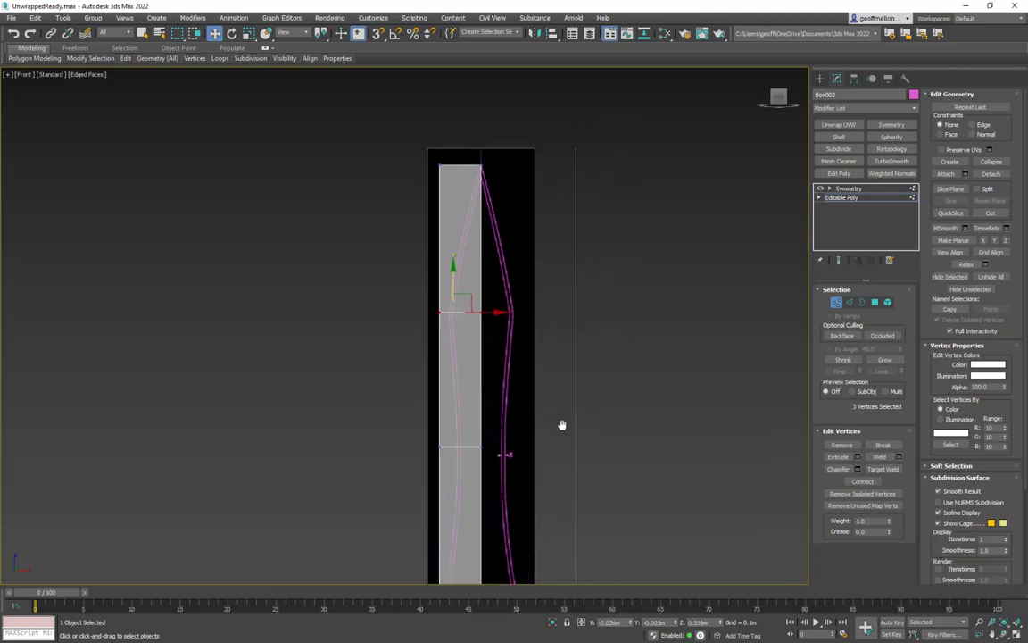
{"action": "middle_click_drag", "start_coordinate": [533, 314], "coordinate": [527, 270]}
Step: Move the lower loop's outer vertices inward to X about -0.023 m, matching the blueprint's narrow waist
{"action": "left_click_drag", "start_coordinate": [476, 437], "coordinate": [440, 417]}
{"action": "scroll", "coordinate": [441, 416], "scroll_direction": "up", "scroll_amount": 6}
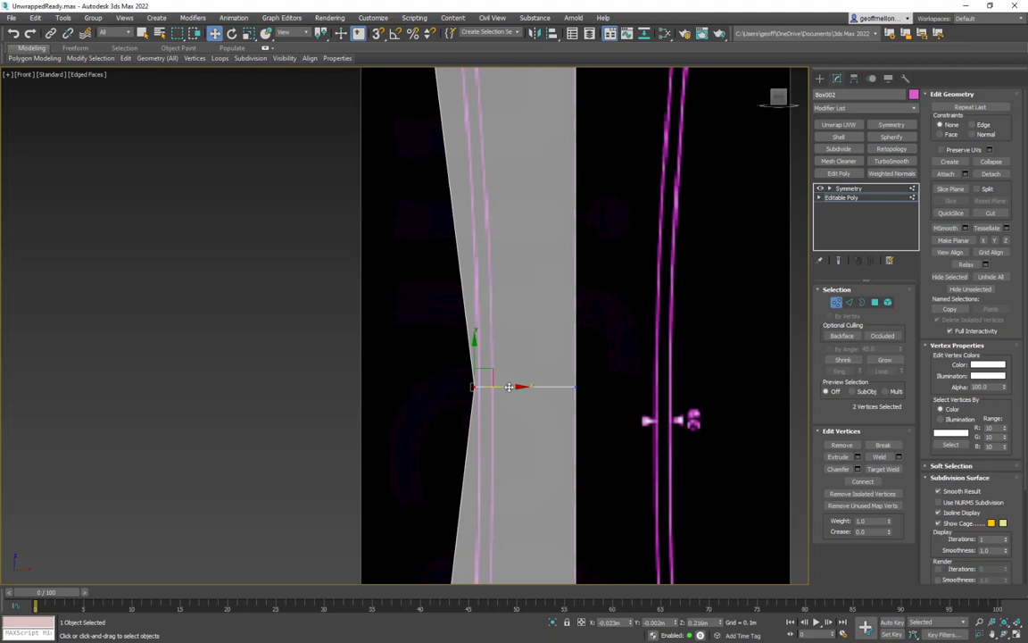
{"action": "scroll", "coordinate": [446, 218], "scroll_direction": "down", "scroll_amount": 5}
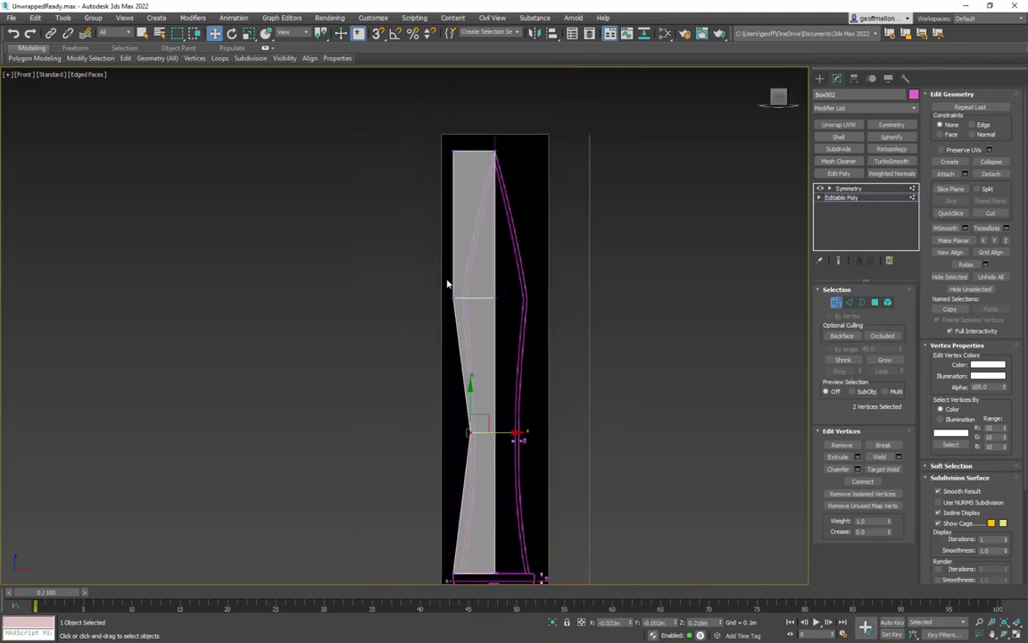
Step: Move the blade's top outer vertices toward the centreline to X about -0.005 m, and inspect the narrowed tip in an orbited view
{"action": "middle_click_drag", "start_coordinate": [506, 260], "coordinate": [507, 341]}
{"action": "left_click_drag", "start_coordinate": [438, 205], "coordinate": [513, 240]}
{"action": "middle_click_drag", "start_coordinate": [548, 306], "coordinate": [503, 223], "text": "alt"}
{"action": "scroll", "coordinate": [502, 222], "scroll_direction": "up", "scroll_amount": 5}
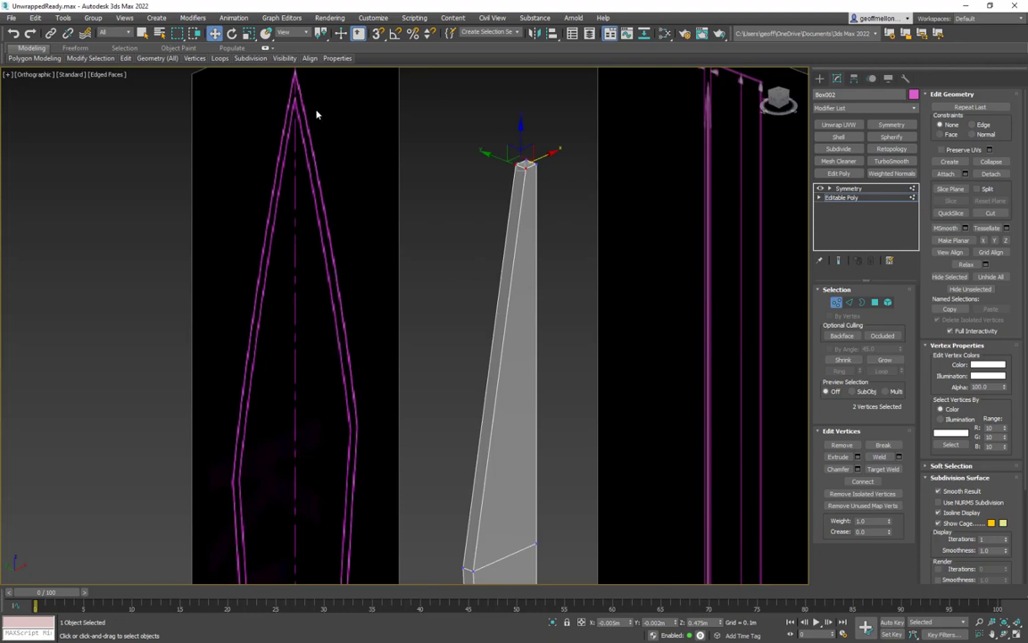
Step: Target-weld the blade tip's two outer vertices onto the neighbouring centreline vertices so the tip ends in a point
{"action": "mouse_move", "coordinate": [536, 237]}
{"action": "middle_mouse_down", "text": "alt"}
{"action": "mouse_move", "coordinate": [590, 227]}
{"action": "mouse_move", "coordinate": [560, 229]}
{"action": "mouse_move", "coordinate": [560, 205]}
{"action": "mouse_move", "coordinate": [544, 222]}
{"action": "mouse_move", "coordinate": [512, 231]}
{"action": "mouse_move", "coordinate": [515, 222]}
{"action": "mouse_move", "coordinate": [520, 228]}
{"action": "middle_mouse_up", "text": "alt"}
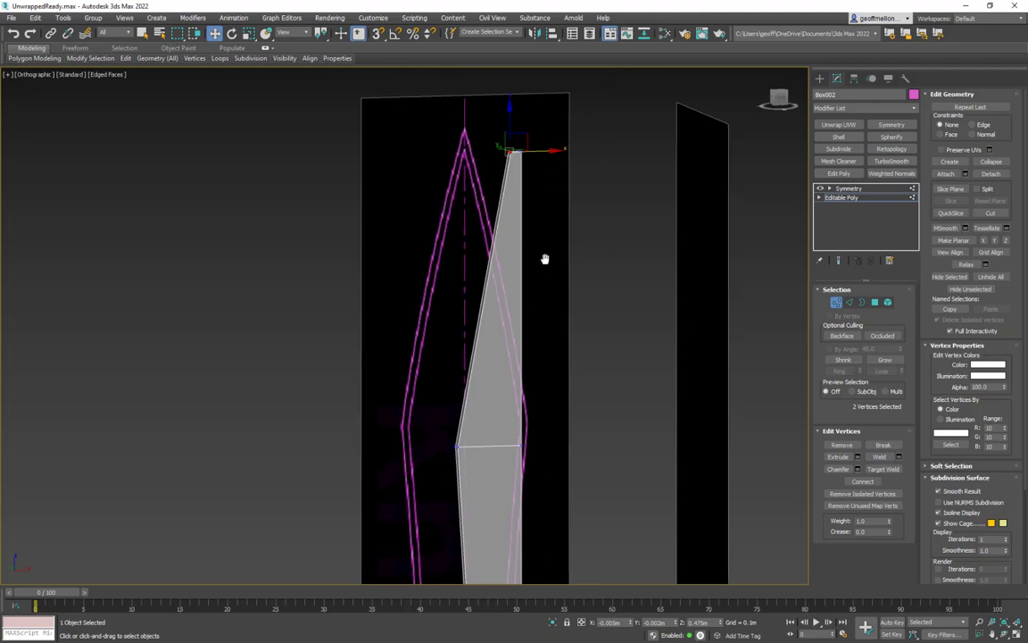
{"action": "middle_click_drag", "start_coordinate": [547, 259], "coordinate": [491, 232]}
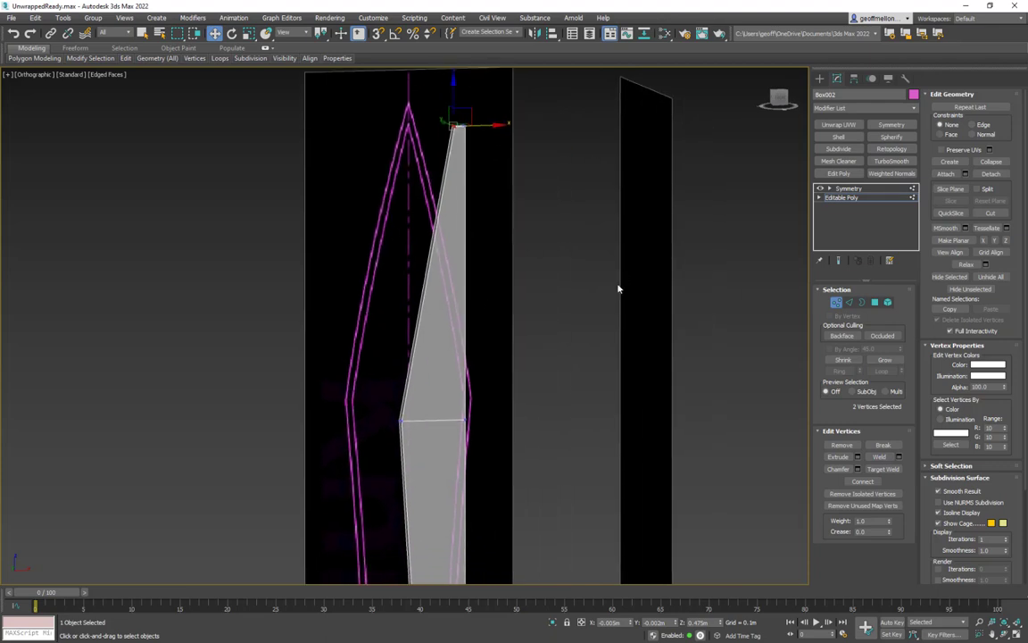
{"action": "mouse_move", "coordinate": [518, 165]}
{"action": "middle_mouse_down"}
{"action": "mouse_move", "coordinate": [498, 212]}
{"action": "mouse_move", "coordinate": [507, 213]}
{"action": "mouse_move", "coordinate": [512, 179]}
{"action": "middle_mouse_up"}
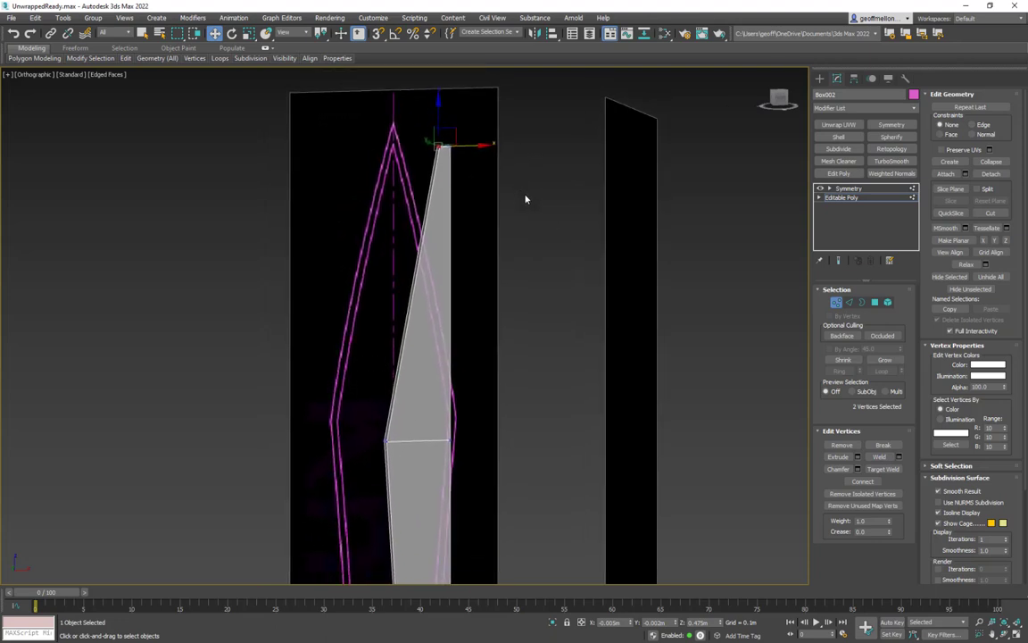
{"action": "key", "text": "f"}
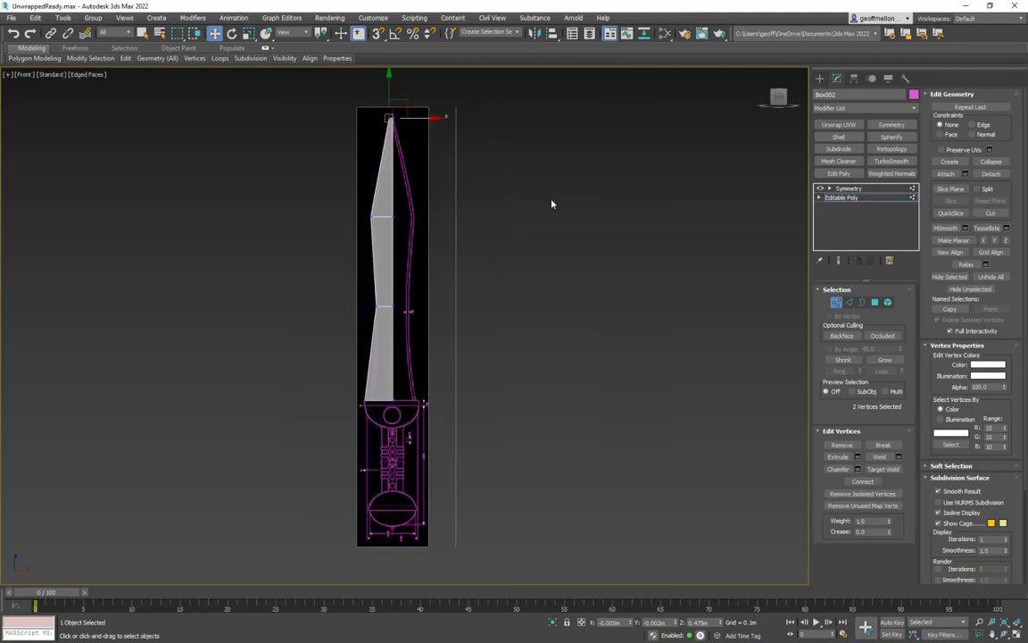
{"action": "scroll", "coordinate": [411, 241], "scroll_direction": "up", "scroll_amount": 5}
{"action": "right_click", "coordinate": [586, 183]}
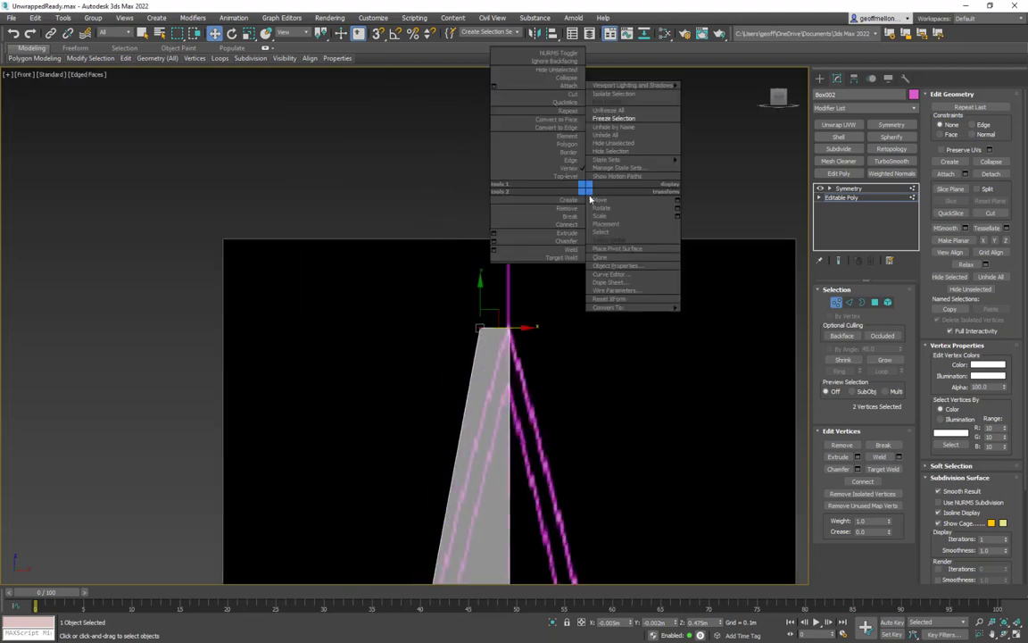
{"action": "left_click", "coordinate": [571, 257]}
{"action": "middle_click_drag", "start_coordinate": [574, 259], "coordinate": [572, 323], "text": "alt"}
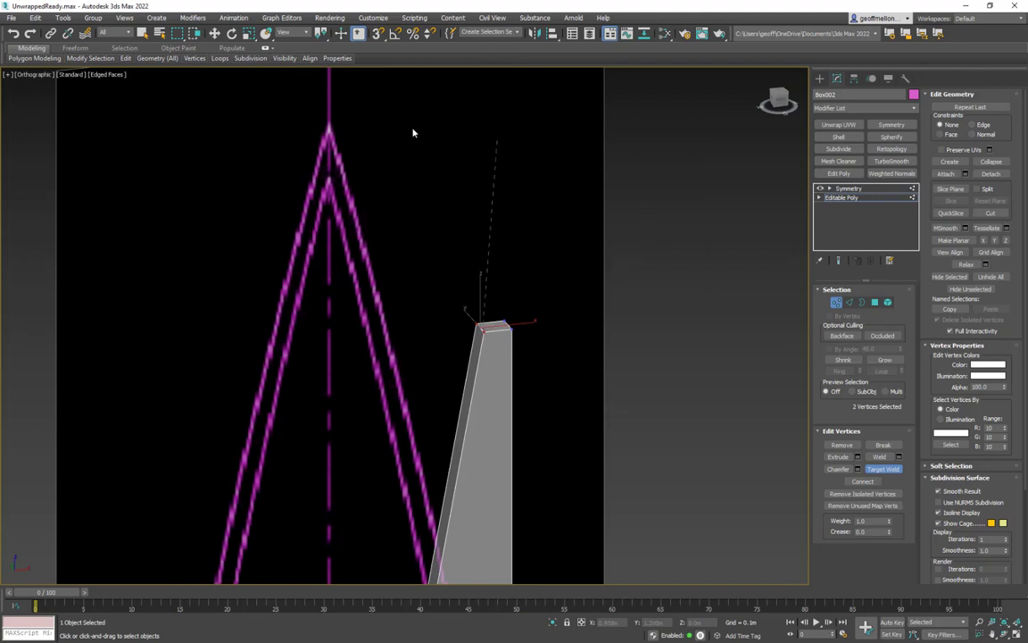
{"action": "left_click", "coordinate": [512, 329]}
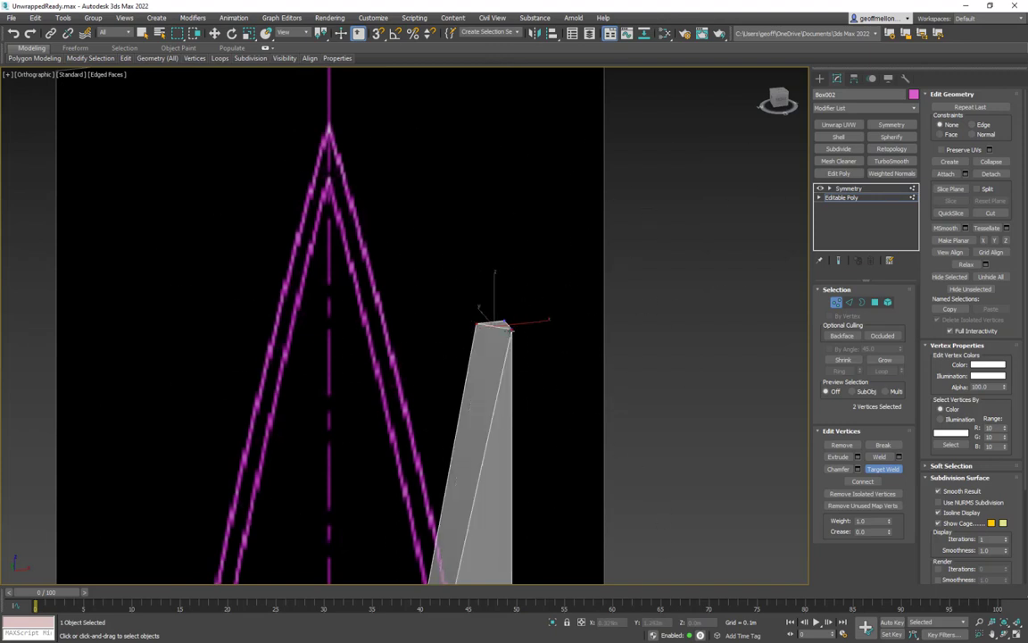
{"action": "left_click", "coordinate": [477, 323]}
{"action": "left_click", "coordinate": [505, 319]}
Step: Connect the lengthwise edges between the blade's tip and widest point with 1 segment, keeping pinch and slide at 0
{"action": "scroll", "coordinate": [629, 382], "scroll_direction": "down", "scroll_amount": 4}
{"action": "middle_click_drag", "start_coordinate": [629, 382], "coordinate": [541, 201]}
{"action": "scroll", "coordinate": [560, 120], "scroll_direction": "down", "scroll_amount": 2}
{"action": "key", "text": "f"}
{"action": "middle_click_drag", "start_coordinate": [486, 120], "coordinate": [575, 181]}
{"action": "key", "text": "w"}
{"action": "key", "text": "2"}
{"action": "left_click_drag", "start_coordinate": [571, 253], "coordinate": [369, 258]}
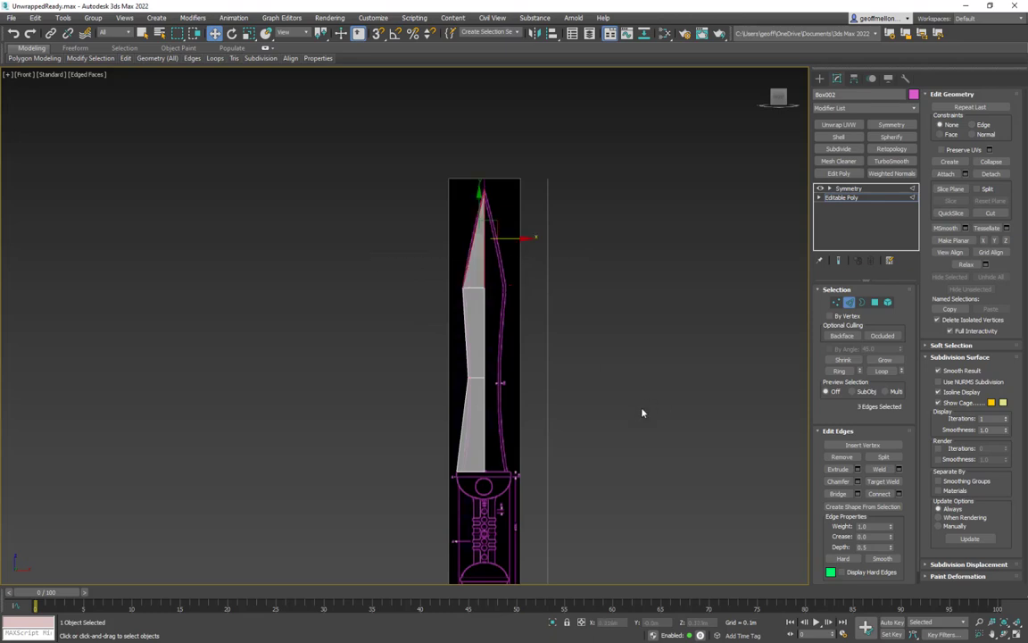
{"action": "right_click", "coordinate": [607, 266]}
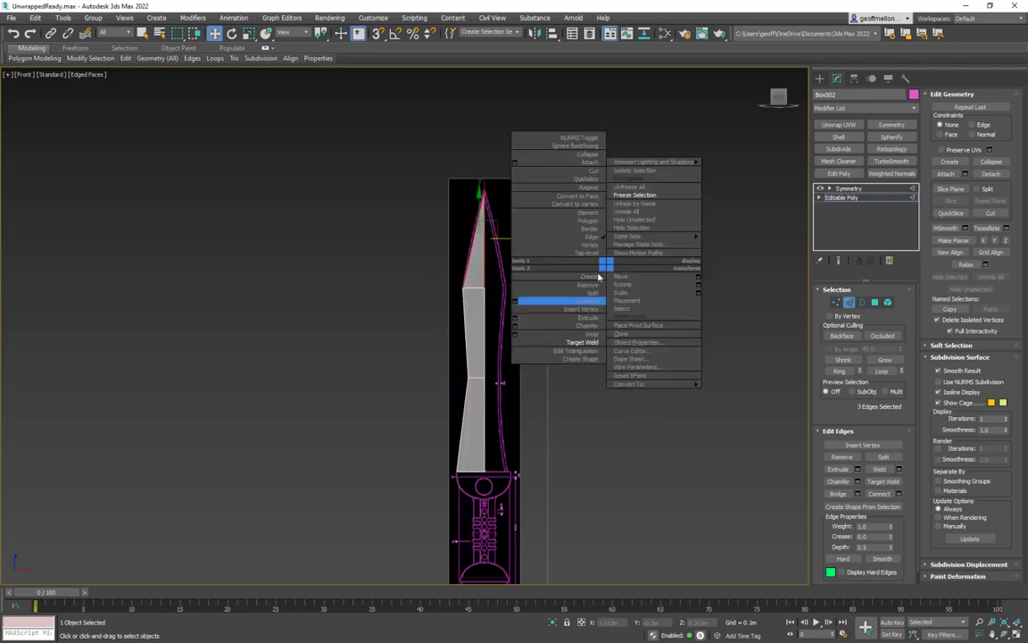
{"action": "left_click", "coordinate": [515, 302]}
{"action": "left_click", "coordinate": [272, 215]}
{"action": "scroll", "coordinate": [576, 223], "scroll_direction": "up", "scroll_amount": 4}
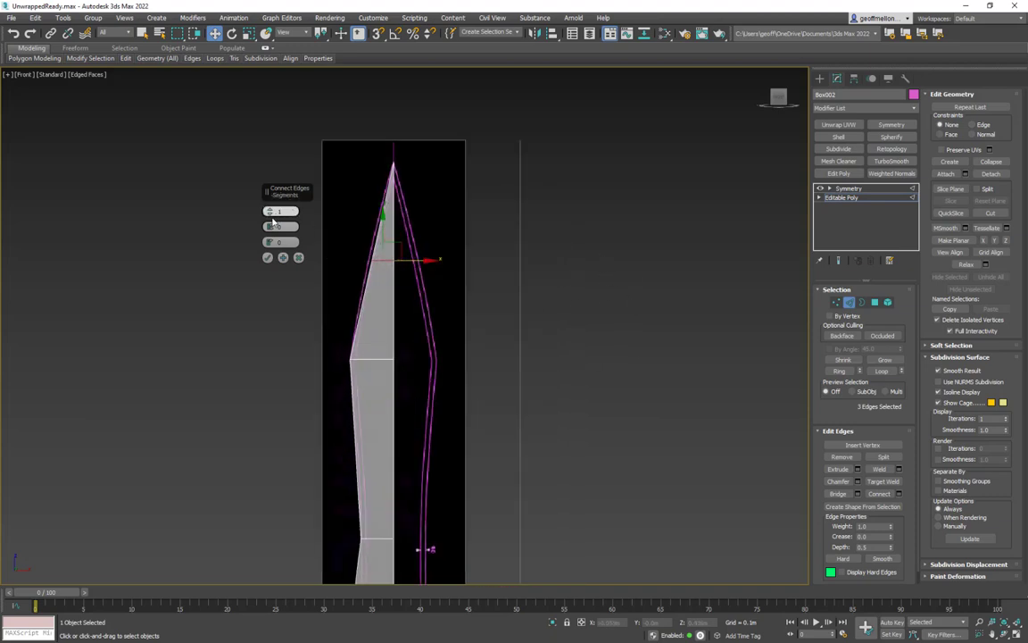
{"action": "left_click", "coordinate": [267, 257]}
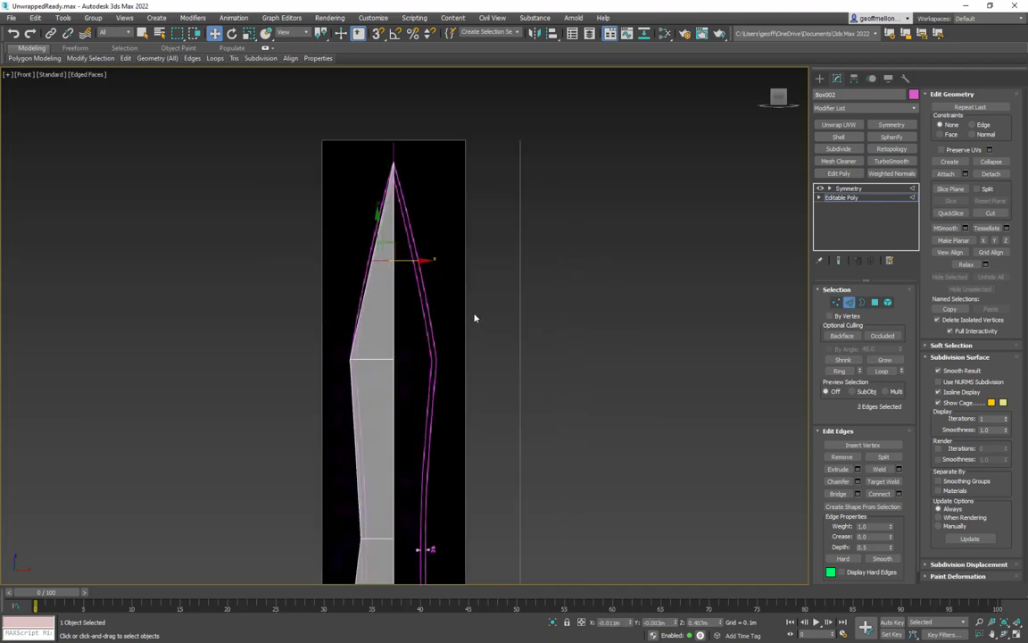
Step: Move both outer vertices of the new crosswise loop outward to X about -0.017 m, matching the blueprint's curved edge
{"action": "key", "text": "1"}
{"action": "left_click_drag", "start_coordinate": [370, 286], "coordinate": [380, 282]}
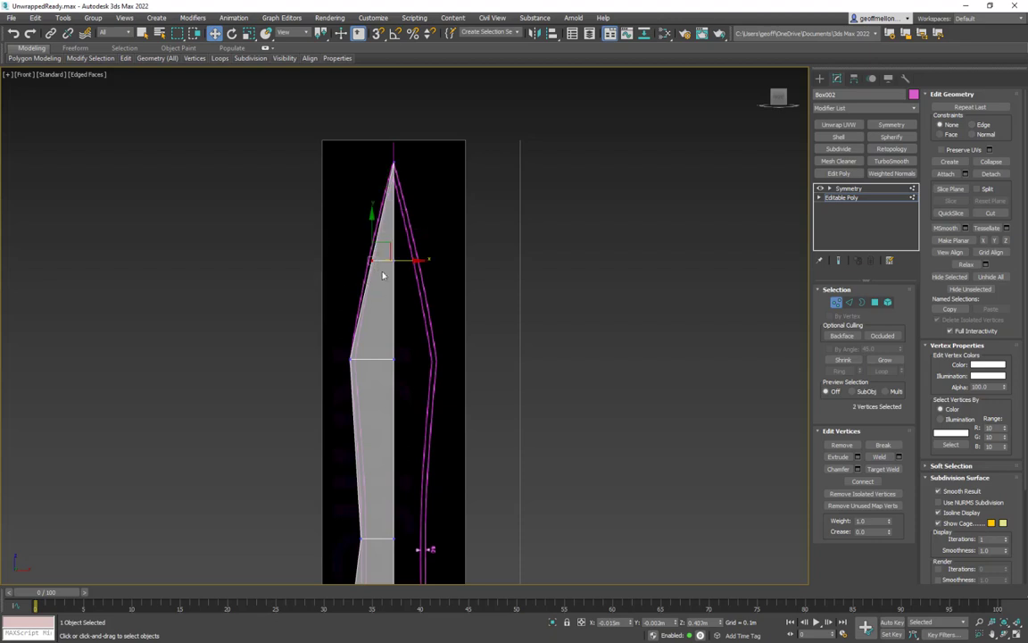
{"action": "scroll", "coordinate": [380, 264], "scroll_direction": "up", "scroll_amount": 2}
{"action": "middle_click_drag", "start_coordinate": [379, 263], "coordinate": [402, 292], "text": "alt"}
{"action": "key", "text": "ctrl+z"}
{"action": "left_click", "coordinate": [373, 258]}
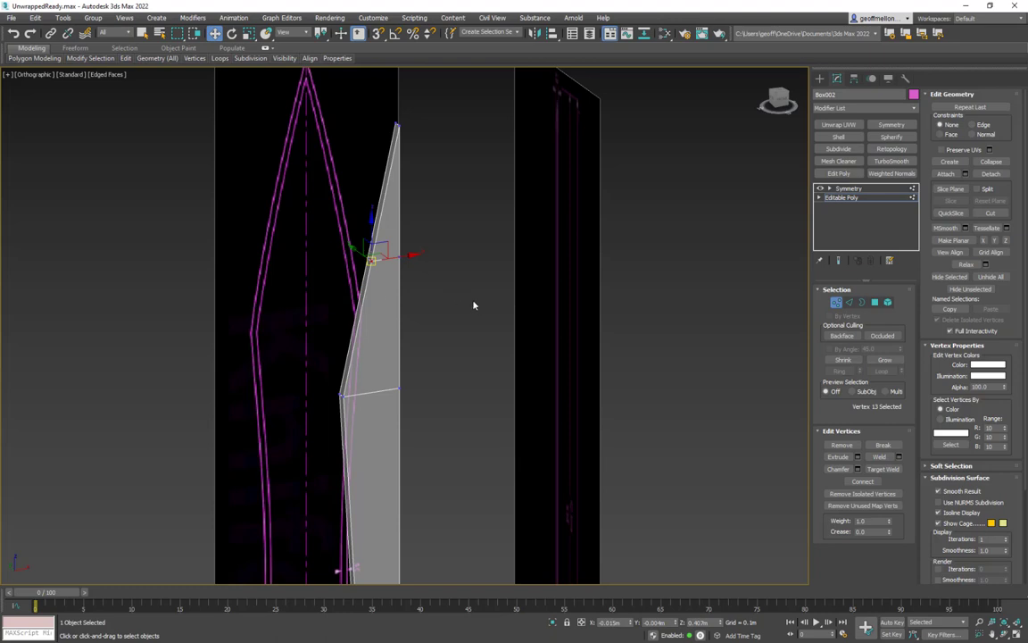
{"action": "key", "text": "f"}
{"action": "key", "text": "z"}
{"action": "scroll", "coordinate": [394, 309], "scroll_direction": "up", "scroll_amount": 5}
{"action": "scroll", "coordinate": [434, 365], "scroll_direction": "up", "scroll_amount": 5}
{"action": "left_click", "coordinate": [397, 373]}
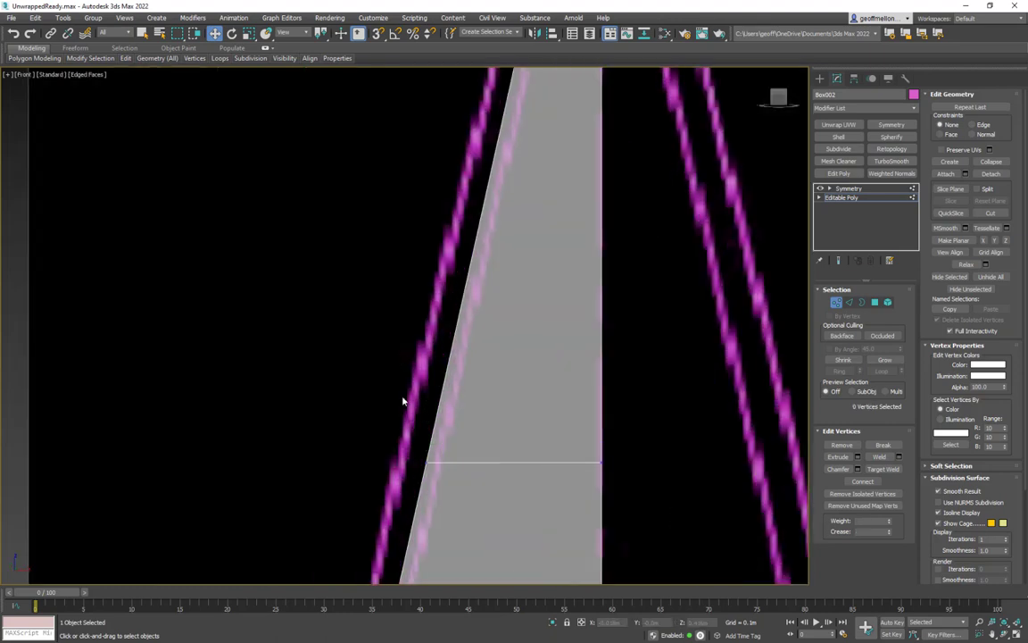
{"action": "left_click", "coordinate": [428, 461]}
{"action": "middle_click_drag", "start_coordinate": [379, 340], "coordinate": [358, 399], "text": "alt"}
{"action": "left_click_drag", "start_coordinate": [445, 487], "coordinate": [445, 488]}
{"action": "middle_click_drag", "start_coordinate": [607, 446], "coordinate": [459, 422], "text": "alt"}
{"action": "scroll", "coordinate": [442, 382], "scroll_direction": "down", "scroll_amount": 5}
{"action": "middle_click_drag", "start_coordinate": [522, 379], "coordinate": [456, 315], "text": "alt"}
{"action": "key", "text": "f"}
{"action": "scroll", "coordinate": [457, 314], "scroll_direction": "up", "scroll_amount": 6}
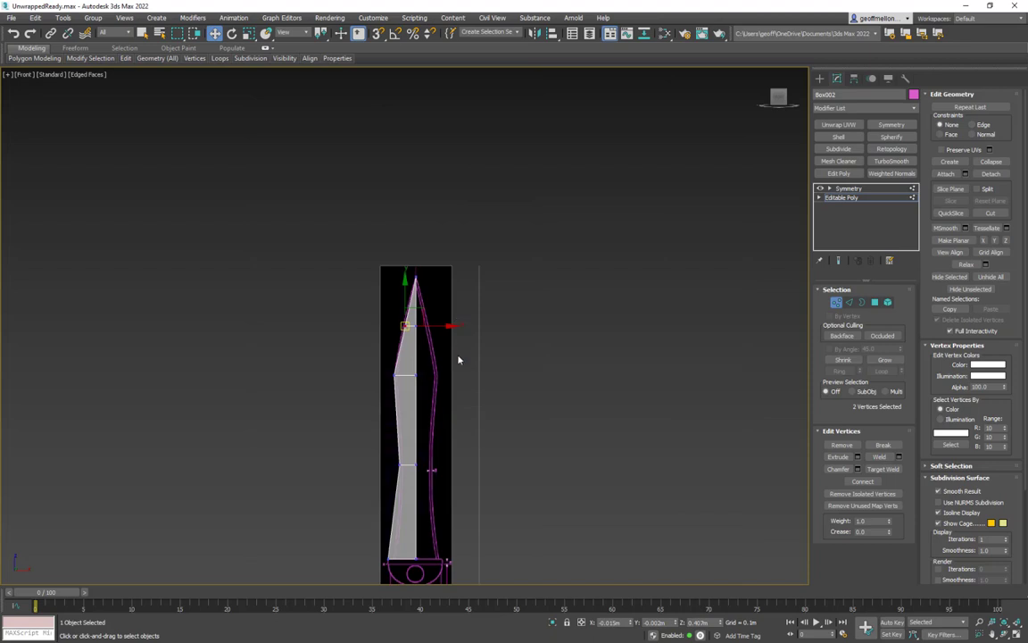
{"action": "left_click_drag", "start_coordinate": [433, 274], "coordinate": [426, 279]}
Step: Lower the vertices of the loop at the blade's waist to Z about 0.198 m, near the blueprint's narrowest point
{"action": "middle_click_drag", "start_coordinate": [518, 342], "coordinate": [503, 203]}
{"action": "middle_click_drag", "start_coordinate": [482, 294], "coordinate": [474, 234]}
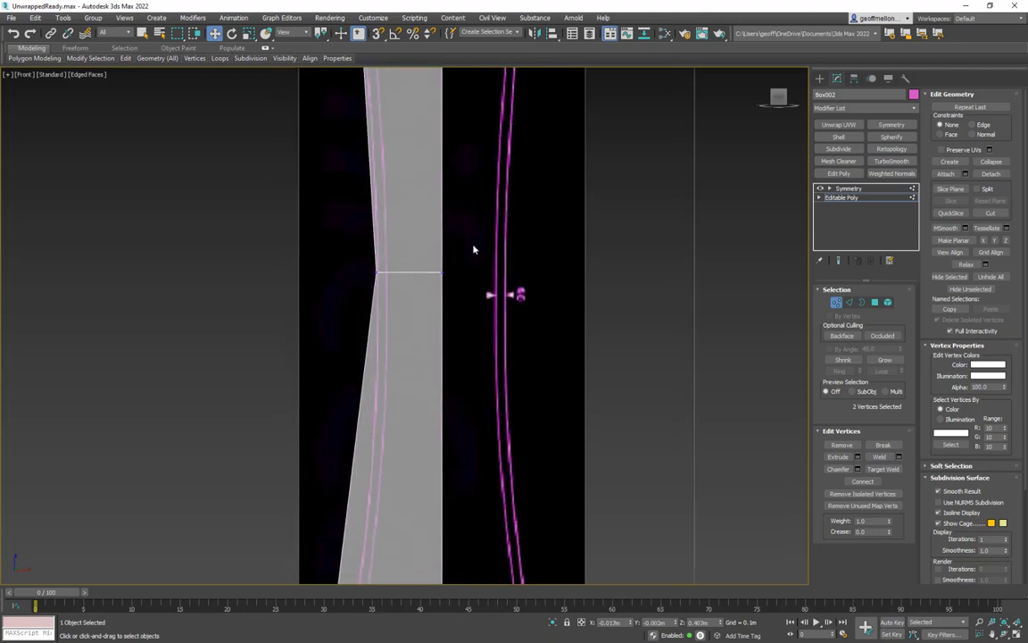
{"action": "scroll", "coordinate": [395, 279], "scroll_direction": "down", "scroll_amount": 5}
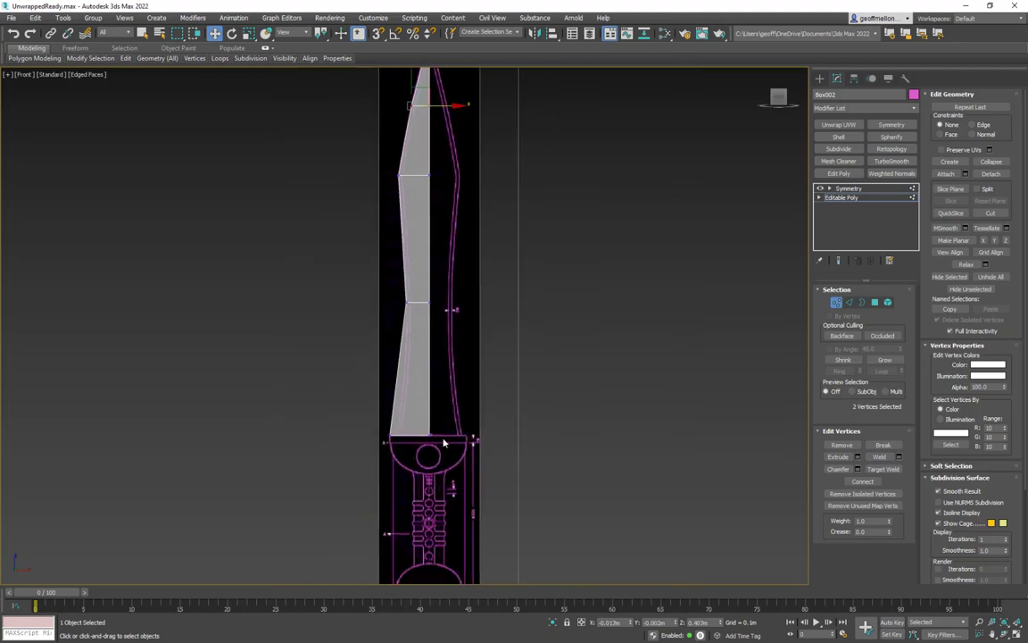
{"action": "left_click_drag", "start_coordinate": [436, 291], "coordinate": [340, 324]}
{"action": "left_click_drag", "start_coordinate": [414, 275], "coordinate": [413, 293]}
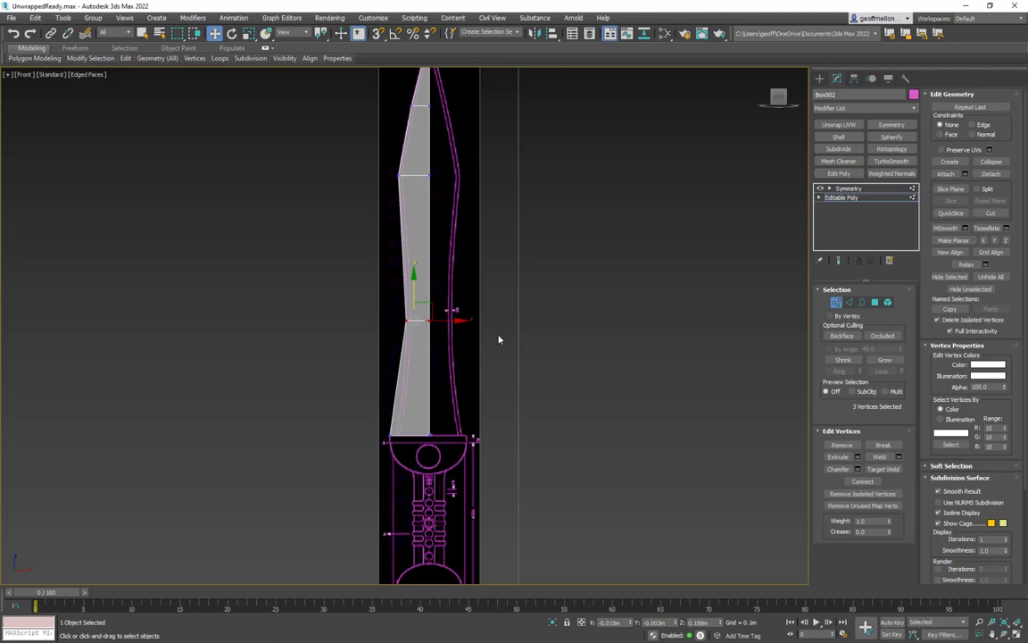
Step: Preview a chamfer on the waist loop's crosswise edges with an amount of about 0.07 m
{"action": "key", "text": "2"}
{"action": "double_click", "coordinate": [415, 321]}
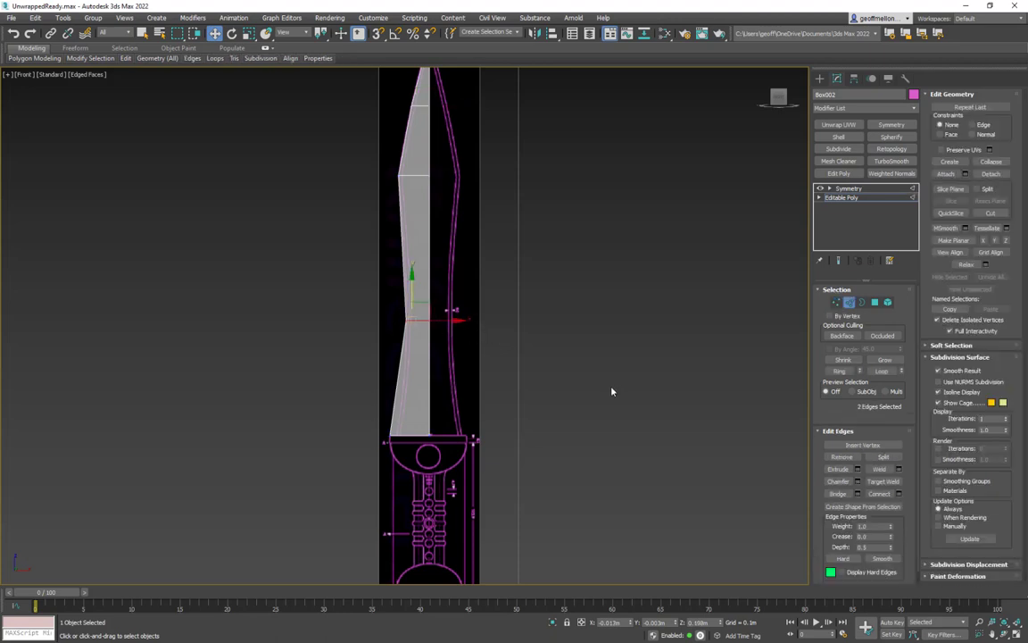
{"action": "left_click", "coordinate": [838, 482]}
{"action": "key", "text": "w"}
{"action": "right_click", "coordinate": [658, 335]}
{"action": "left_click", "coordinate": [568, 398]}
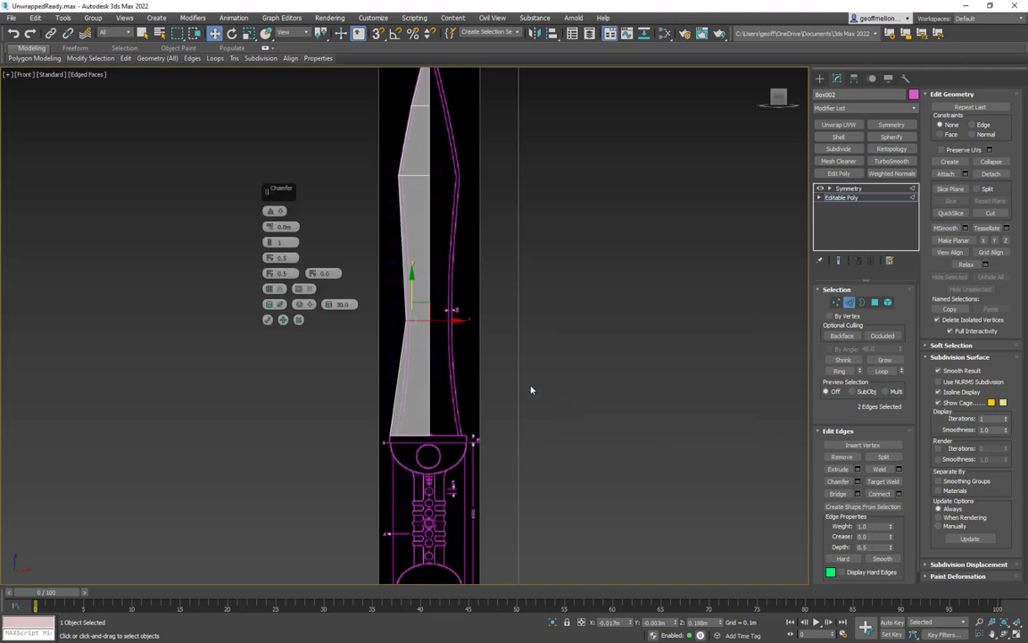
{"action": "scroll", "coordinate": [357, 259], "scroll_direction": "up", "scroll_amount": 4}
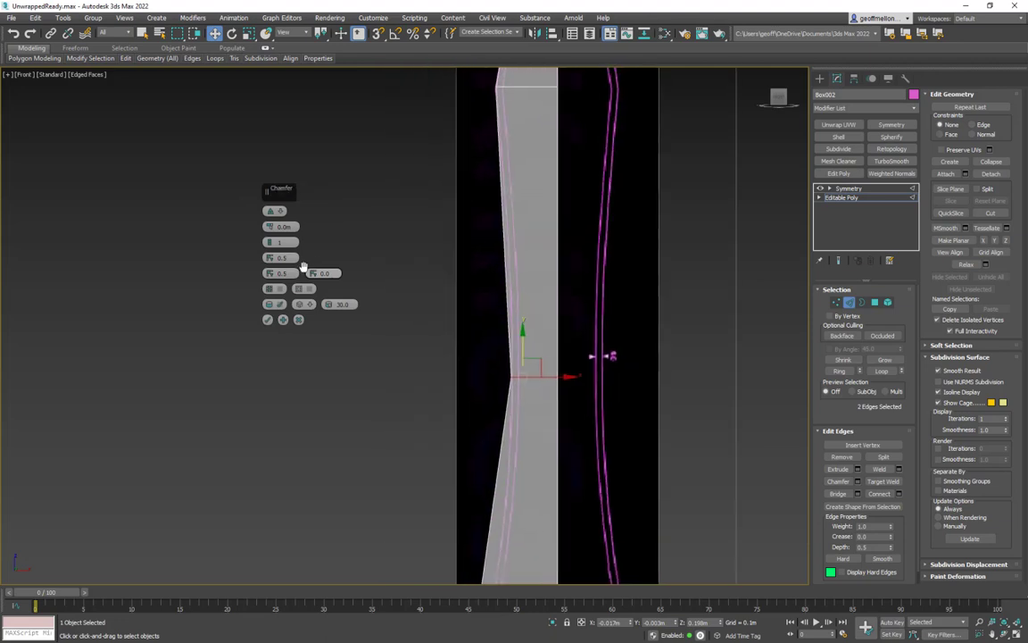
{"action": "middle_click_drag", "start_coordinate": [236, 245], "coordinate": [236, 255]}
{"action": "left_click_drag", "start_coordinate": [270, 227], "coordinate": [276, 139]}
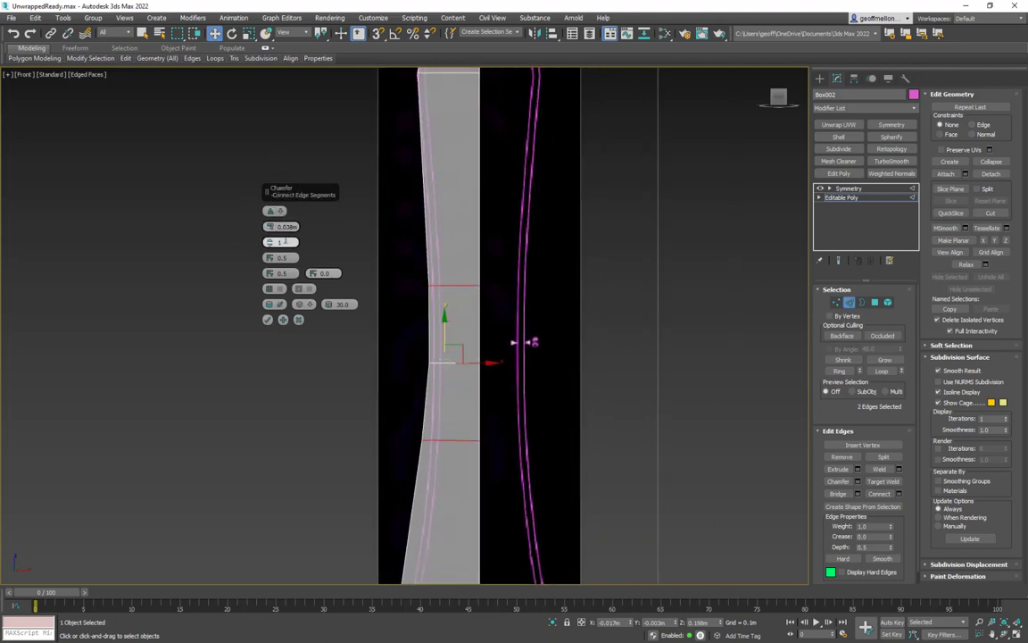
{"action": "scroll", "coordinate": [459, 312], "scroll_direction": "down", "scroll_amount": 5}
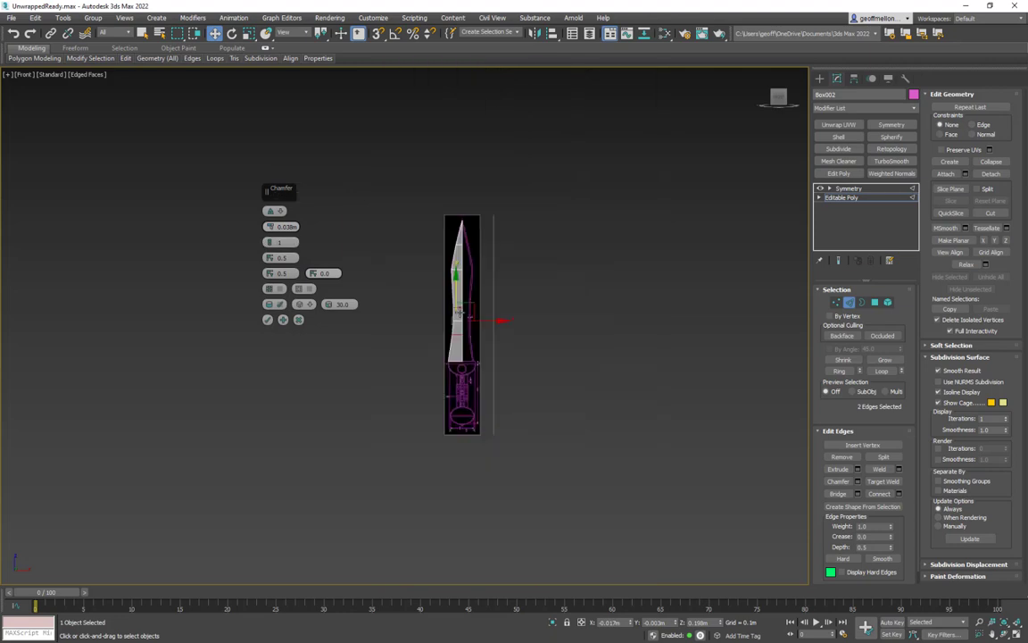
{"action": "scroll", "coordinate": [470, 352], "scroll_direction": "up", "scroll_amount": 5}
{"action": "left_click_drag", "start_coordinate": [270, 229], "coordinate": [269, 188]}
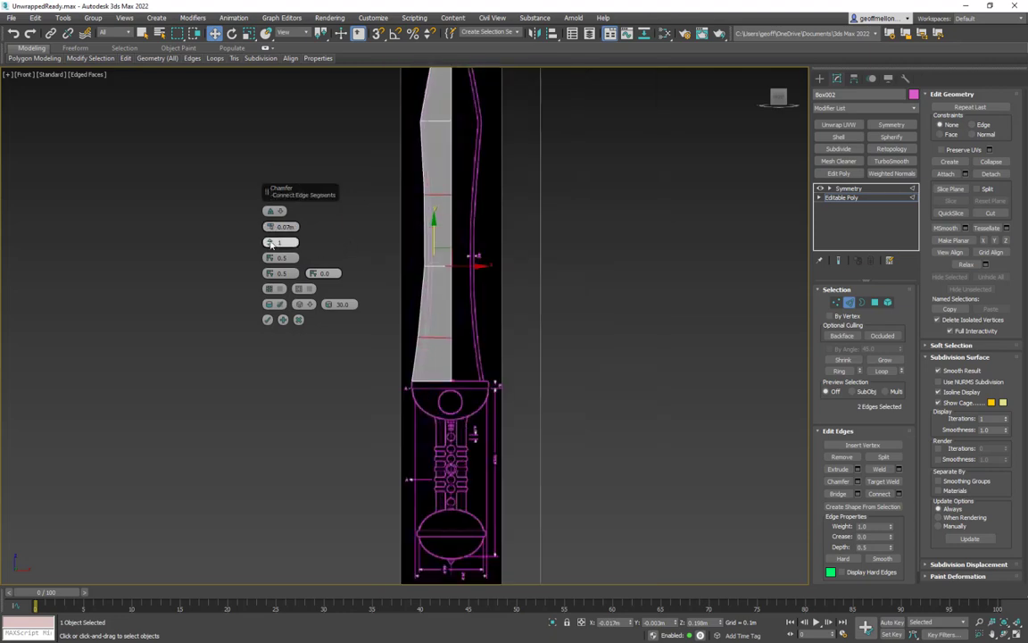
Step: Set the chamfer preview to 3 segments and about 0.085 m, compare it with the blueprint, and cancel the chamfer
{"action": "left_click_drag", "start_coordinate": [269, 243], "coordinate": [270, 240]}
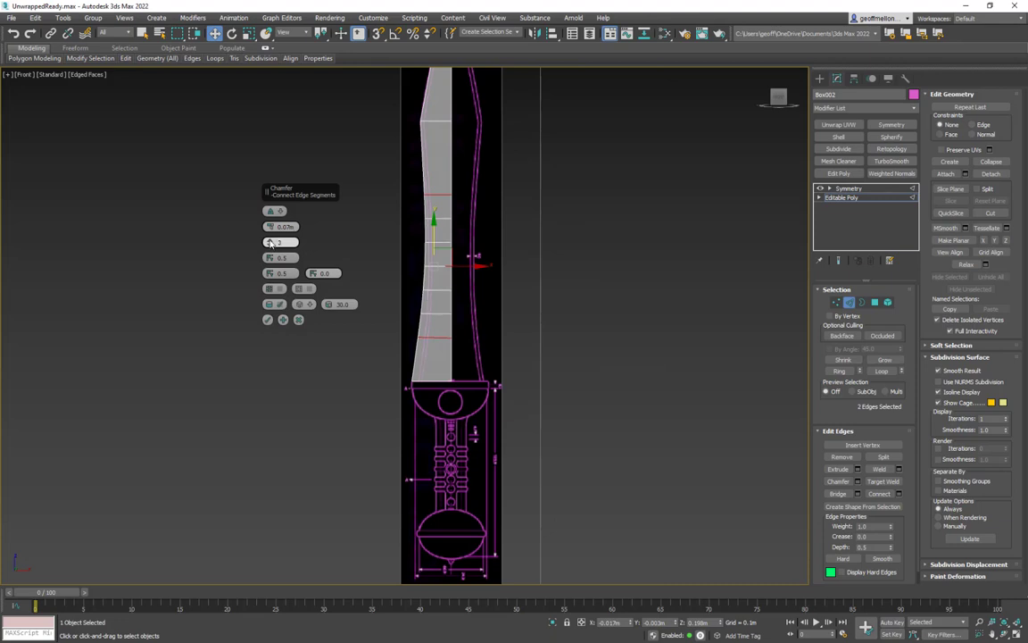
{"action": "left_click_drag", "start_coordinate": [269, 226], "coordinate": [274, 208]}
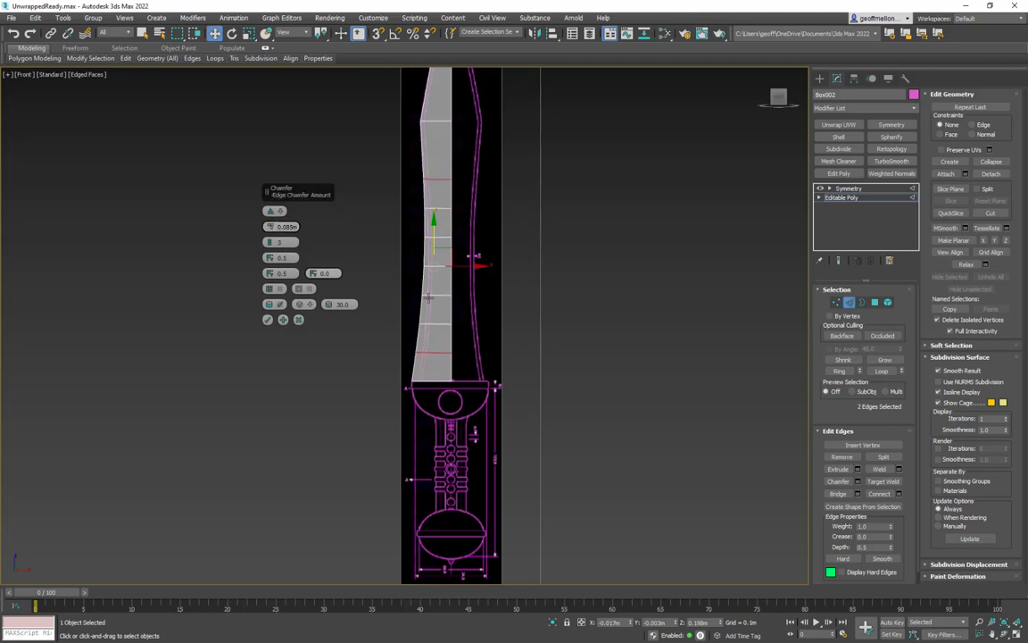
{"action": "mouse_move", "coordinate": [590, 232]}
{"action": "middle_mouse_down"}
{"action": "mouse_move", "coordinate": [596, 218]}
{"action": "mouse_move", "coordinate": [596, 240]}
{"action": "middle_mouse_up"}
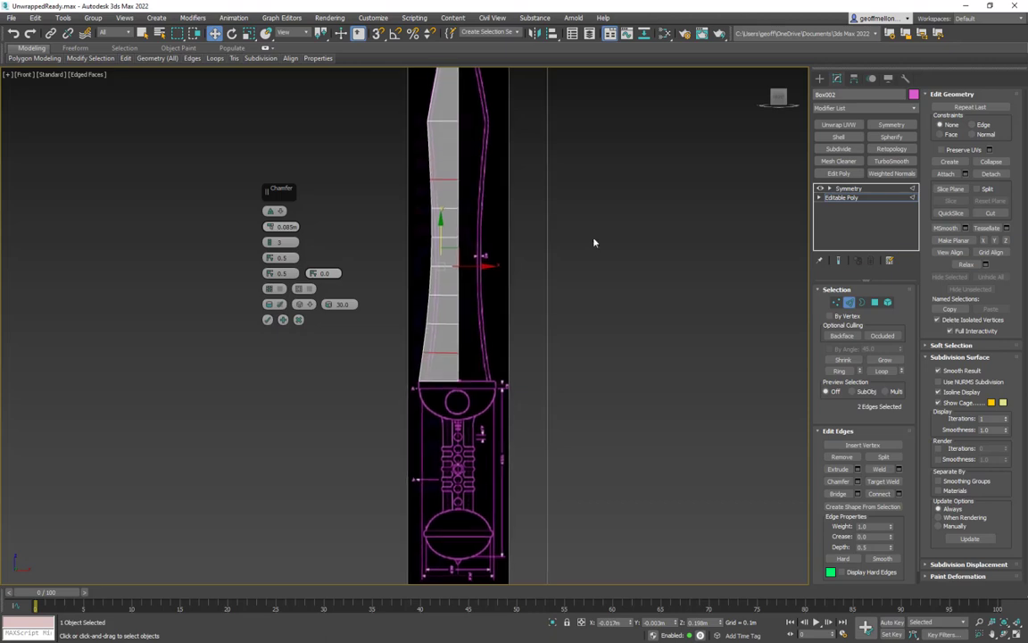
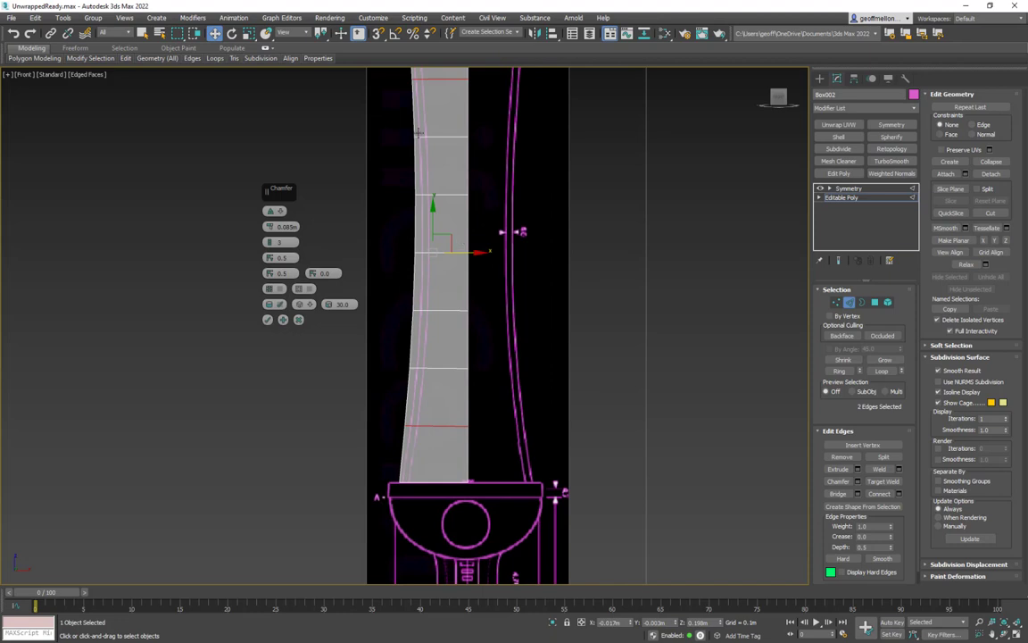
{"action": "left_click", "coordinate": [299, 321]}
Step: Move the waist loop's outer vertices further inward along X, past the blueprint's outer outline
{"action": "key", "text": "1"}
{"action": "left_click_drag", "start_coordinate": [436, 296], "coordinate": [437, 295]}
{"action": "middle_click_drag", "start_coordinate": [381, 286], "coordinate": [348, 200], "text": "alt"}
{"action": "key", "text": "f"}
{"action": "scroll", "coordinate": [455, 303], "scroll_direction": "up", "scroll_amount": 5}
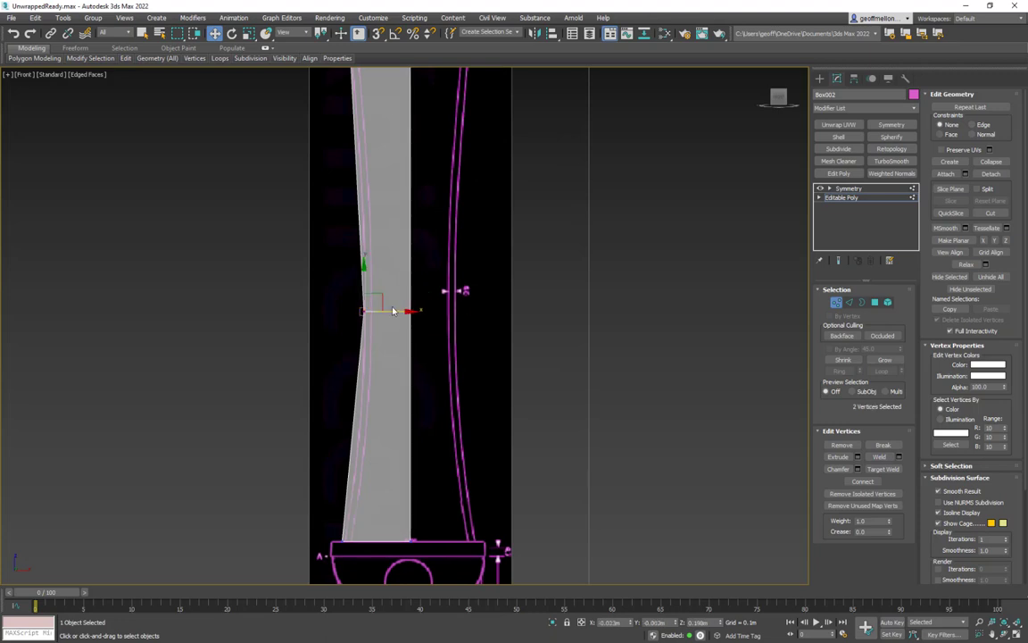
{"action": "left_click_drag", "start_coordinate": [393, 310], "coordinate": [403, 314]}
Step: Chamfer the waist loop's crosswise edges by about 0.085 m with 3 segments to curve the blade's narrow section
{"action": "key", "text": "2"}
{"action": "right_click", "coordinate": [586, 308]}
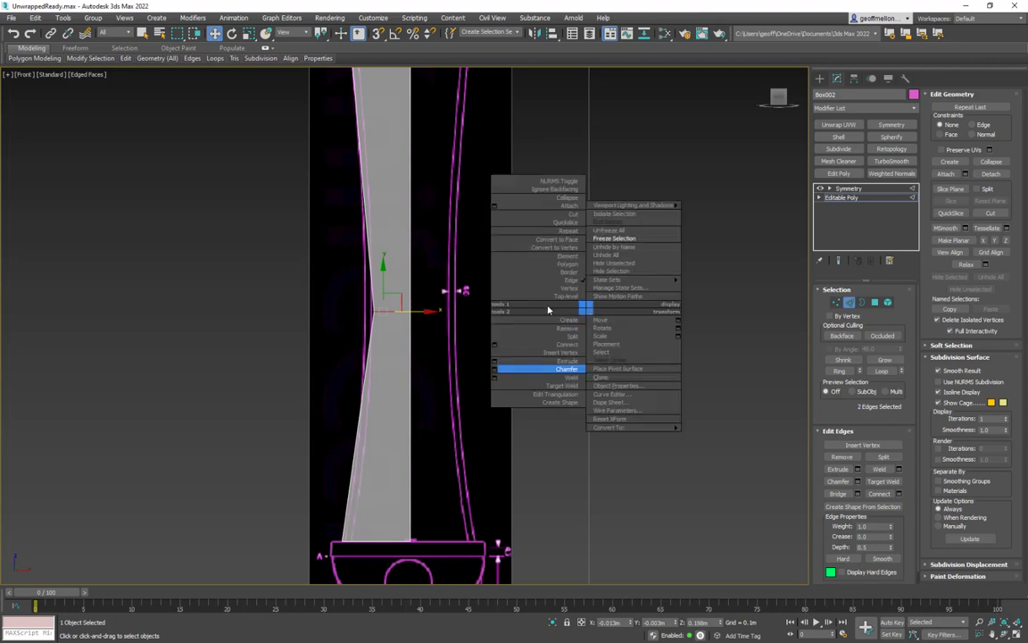
{"action": "left_click", "coordinate": [495, 371]}
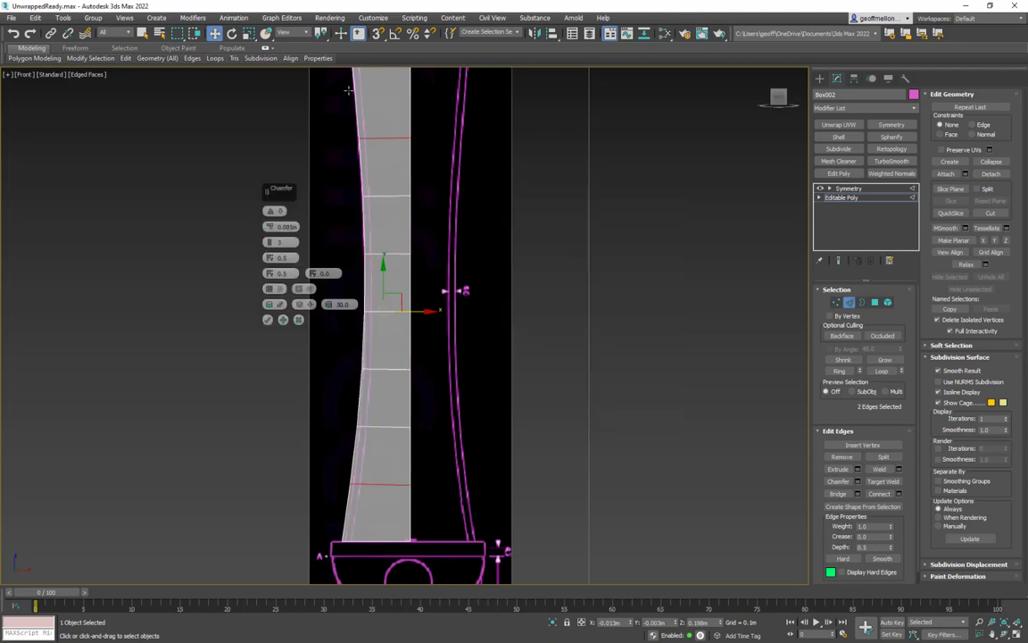
{"action": "scroll", "coordinate": [425, 334], "scroll_direction": "down", "scroll_amount": 2}
{"action": "middle_click_drag", "start_coordinate": [425, 334], "coordinate": [564, 360]}
{"action": "scroll", "coordinate": [561, 361], "scroll_direction": "down", "scroll_amount": 2}
{"action": "middle_click_drag", "start_coordinate": [558, 363], "coordinate": [520, 389]}
{"action": "middle_click_drag", "start_coordinate": [525, 348], "coordinate": [480, 419]}
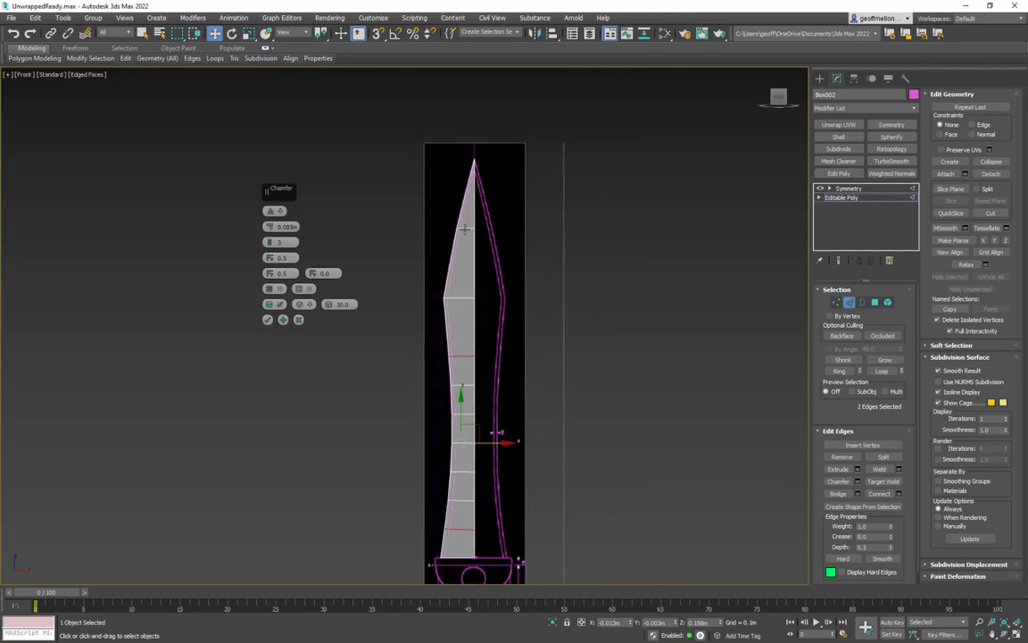
{"action": "left_click", "coordinate": [283, 319]}
{"action": "left_click", "coordinate": [469, 228]}
{"action": "middle_click_drag", "start_coordinate": [559, 258], "coordinate": [556, 190]}
{"action": "middle_click_drag", "start_coordinate": [555, 278], "coordinate": [555, 247]}
{"action": "middle_click_drag", "start_coordinate": [555, 247], "coordinate": [622, 260], "text": "alt"}
{"action": "scroll", "coordinate": [559, 216], "scroll_direction": "up", "scroll_amount": 5}
{"action": "middle_click_drag", "start_coordinate": [559, 216], "coordinate": [498, 230]}
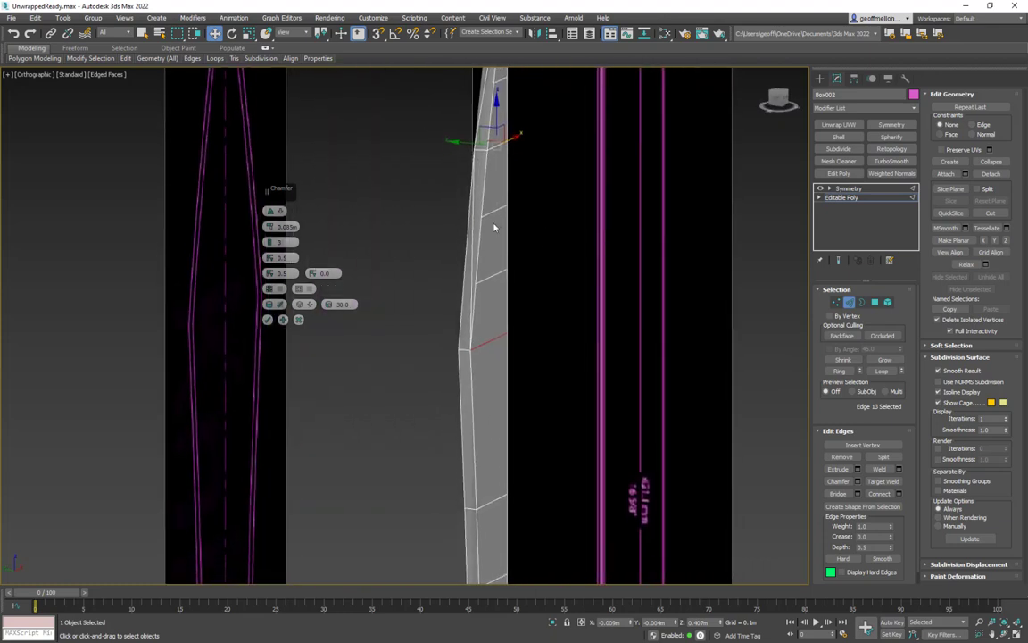
{"action": "left_click", "coordinate": [485, 265], "text": "ctrl"}
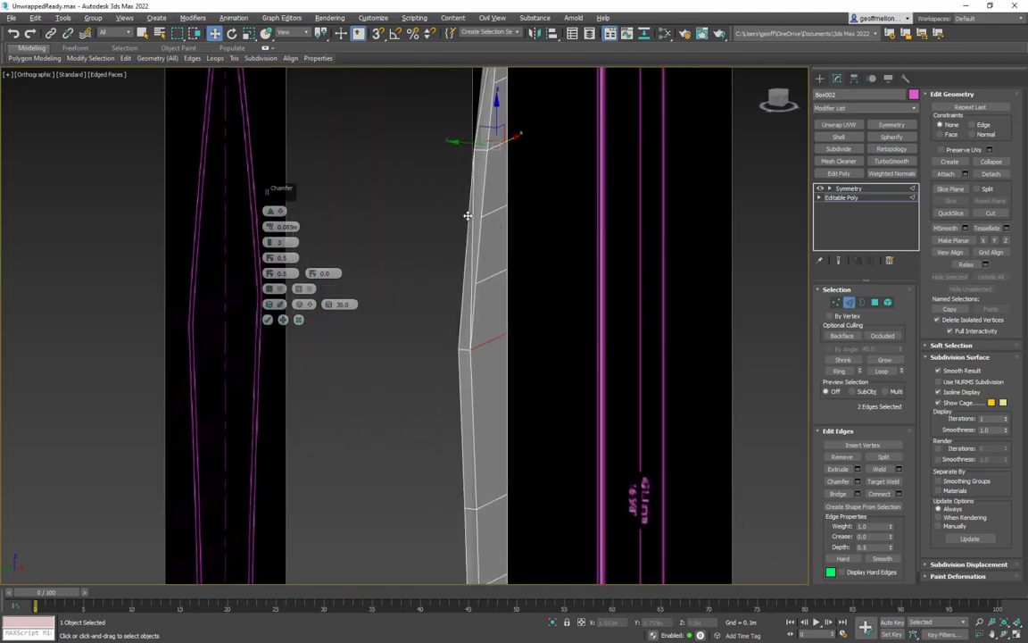
{"action": "left_click", "coordinate": [298, 320]}
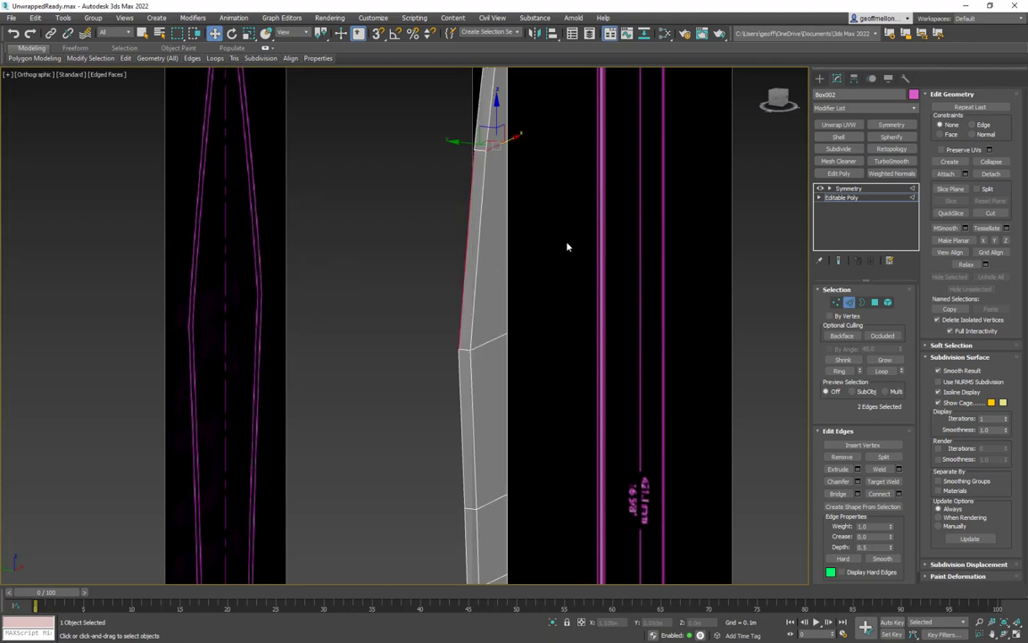
{"action": "left_click_drag", "start_coordinate": [386, 266], "coordinate": [384, 266], "text": "ctrl"}
{"action": "scroll", "coordinate": [509, 272], "scroll_direction": "up", "scroll_amount": 4}
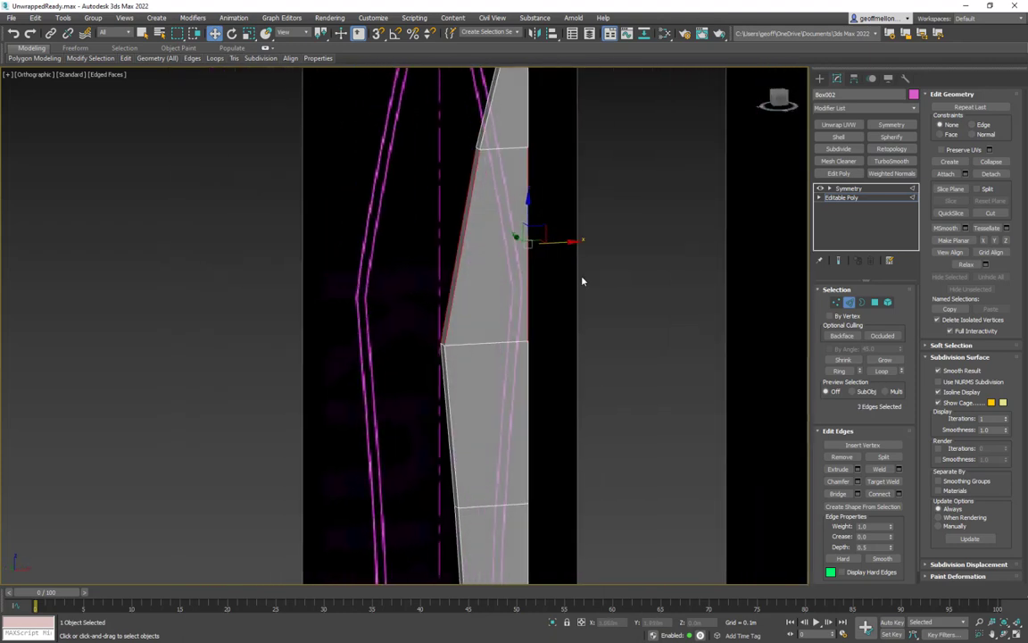
Step: Chamfer the crosswise edges of the loop between the blade's widest point and the tip by about 0.048 m with 3 segments
{"action": "left_click", "coordinate": [509, 145]}
{"action": "left_click", "coordinate": [481, 148], "text": "ctrl"}
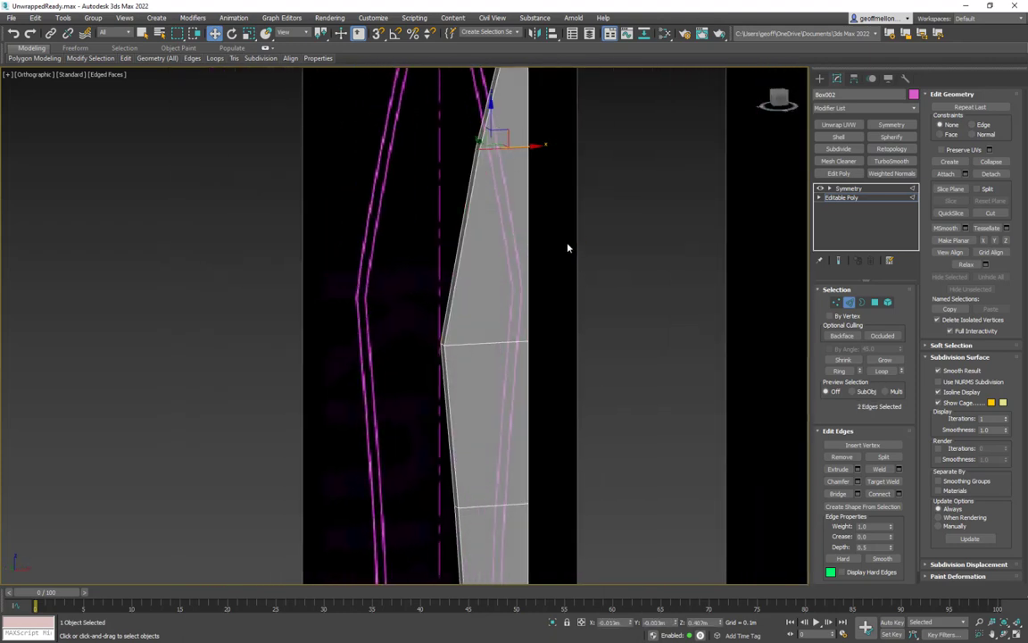
{"action": "right_click", "coordinate": [564, 240]}
{"action": "left_click", "coordinate": [506, 305]}
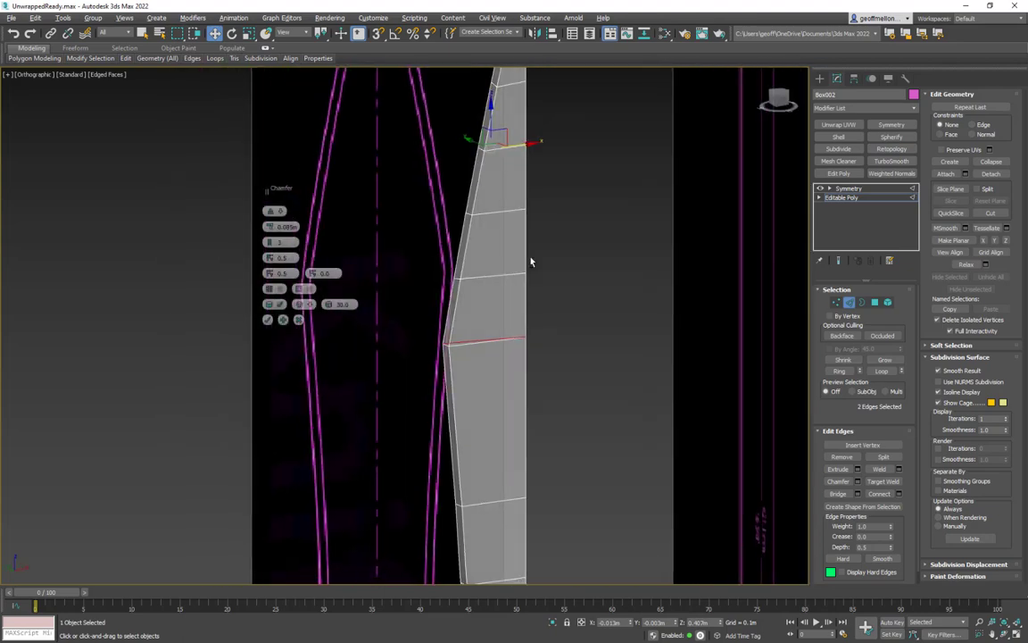
{"action": "middle_click_drag", "start_coordinate": [531, 262], "coordinate": [541, 266], "text": "alt"}
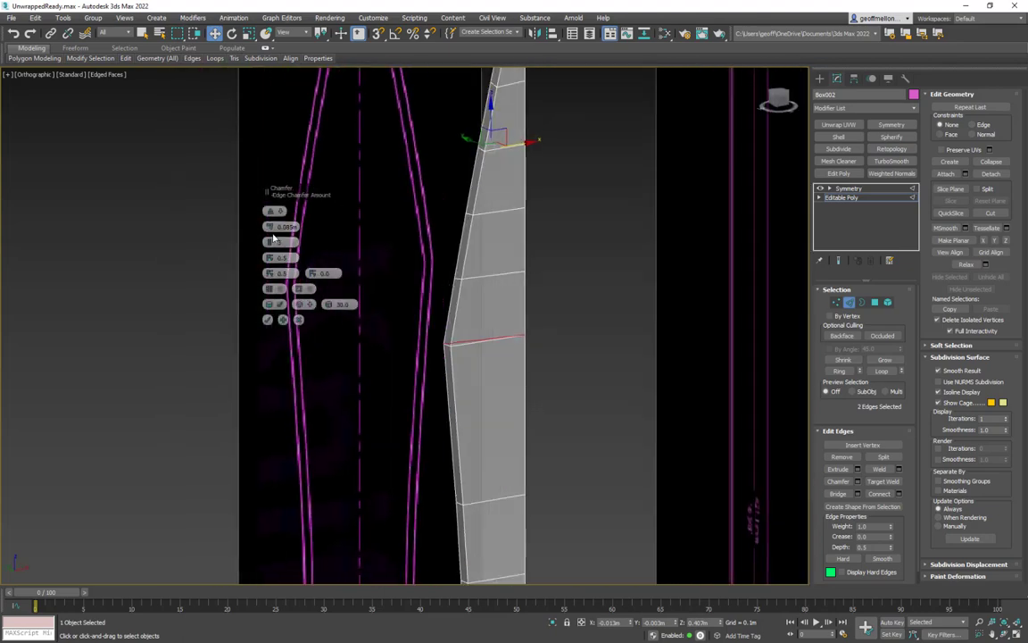
{"action": "left_click_drag", "start_coordinate": [270, 226], "coordinate": [315, 336]}
{"action": "middle_click_drag", "start_coordinate": [656, 284], "coordinate": [626, 282], "text": "alt"}
{"action": "key", "text": "f"}
{"action": "key", "text": "z"}
{"action": "middle_click_drag", "start_coordinate": [425, 209], "coordinate": [569, 218]}
{"action": "scroll", "coordinate": [573, 217], "scroll_direction": "down", "scroll_amount": 10}
{"action": "middle_click_drag", "start_coordinate": [598, 182], "coordinate": [528, 247]}
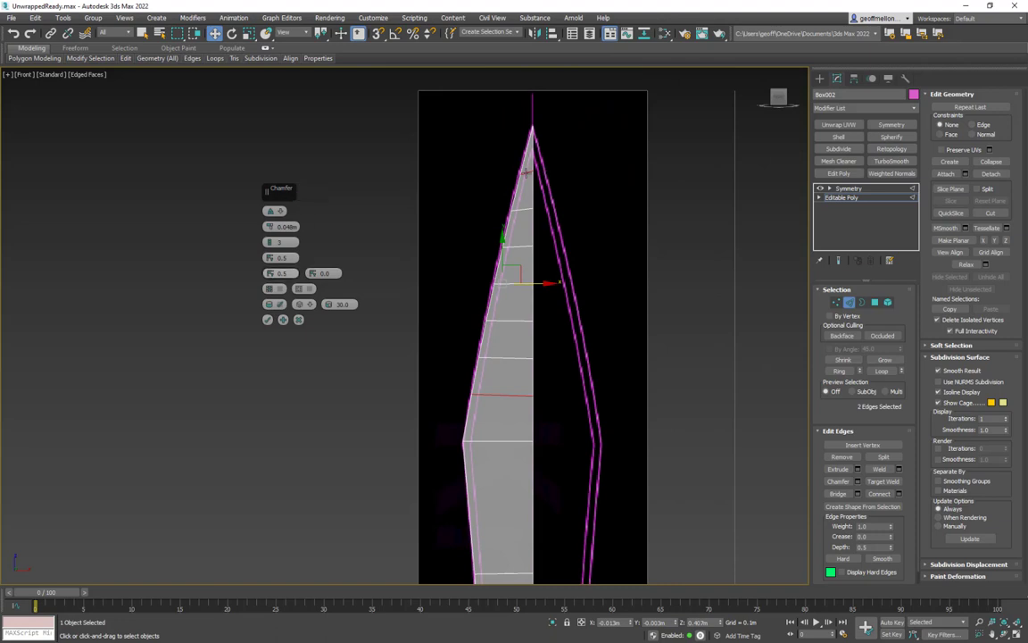
{"action": "left_click", "coordinate": [267, 319]}
{"action": "middle_click_drag", "start_coordinate": [560, 179], "coordinate": [548, 181]}
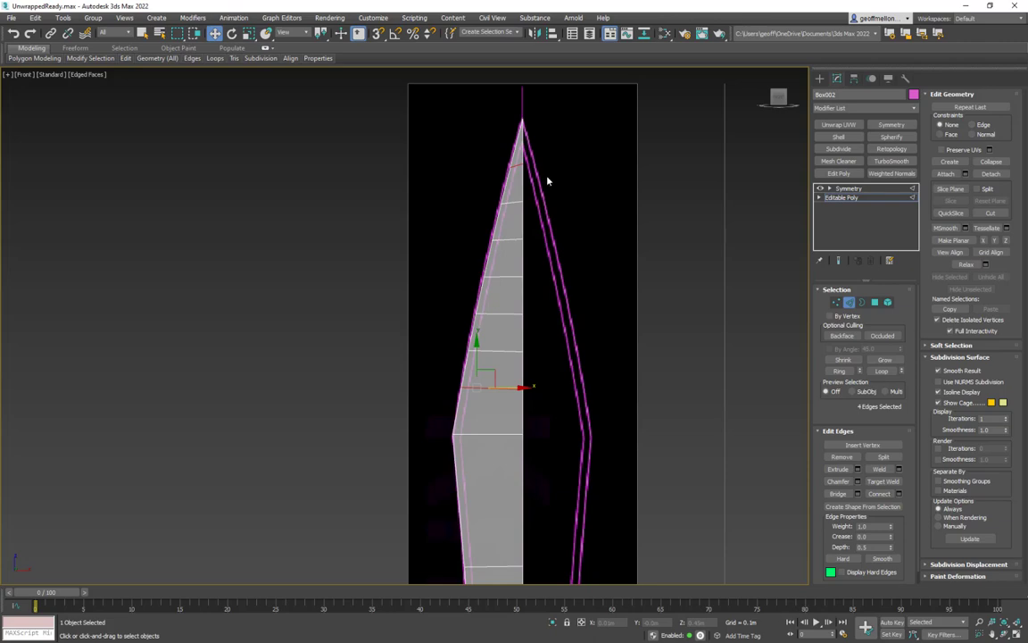
Step: Switch to vertex editing and examine the vertices around the blade's tip from the front and at an angle
{"action": "key", "text": "1"}
{"action": "scroll", "coordinate": [531, 245], "scroll_direction": "up", "scroll_amount": 3}
{"action": "left_click", "coordinate": [483, 160]}
{"action": "middle_click_drag", "start_coordinate": [484, 160], "coordinate": [509, 319], "text": "alt"}
{"action": "key", "text": "f"}
{"action": "middle_click_drag", "start_coordinate": [438, 76], "coordinate": [451, 191]}
{"action": "scroll", "coordinate": [438, 237], "scroll_direction": "up", "scroll_amount": 8}
{"action": "middle_click_drag", "start_coordinate": [555, 350], "coordinate": [558, 261]}
{"action": "scroll", "coordinate": [493, 167], "scroll_direction": "down", "scroll_amount": 4}
{"action": "middle_click_drag", "start_coordinate": [494, 166], "coordinate": [538, 316], "text": "alt"}
{"action": "middle_click_drag", "start_coordinate": [596, 465], "coordinate": [490, 272], "text": "alt"}
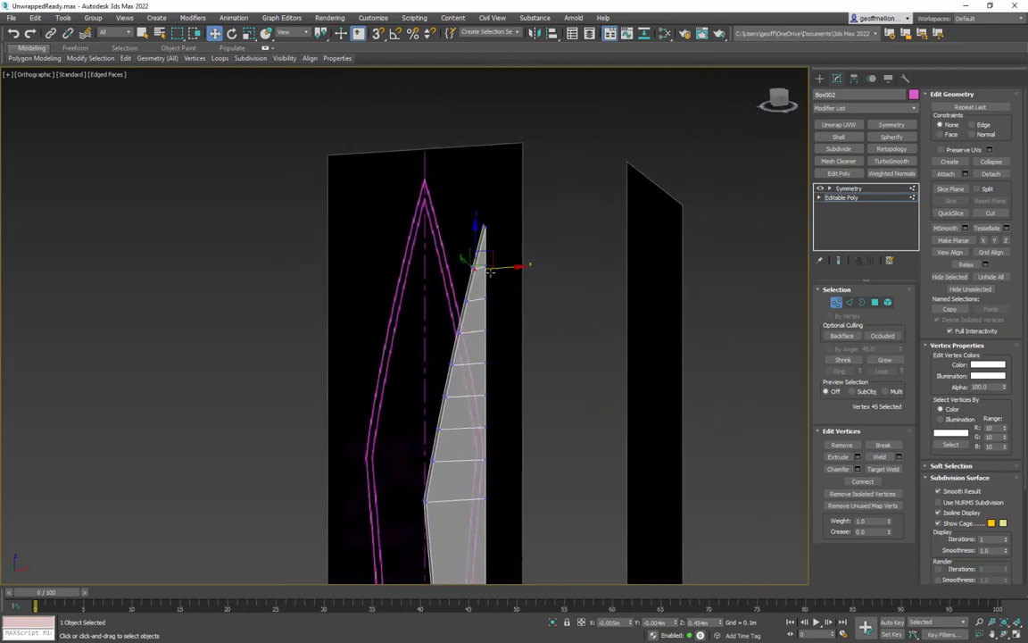
{"action": "key", "text": "f"}
{"action": "scroll", "coordinate": [455, 242], "scroll_direction": "up", "scroll_amount": 6}
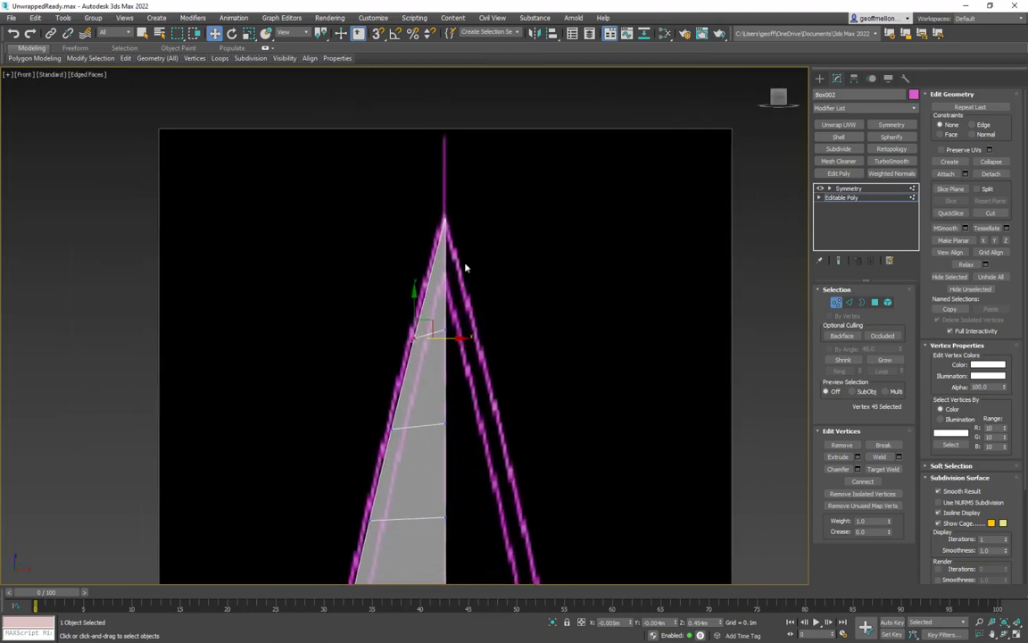
Step: Lower the tip's front vertex along Z to the point of the blueprint's inner outline to form the tip bevel
{"action": "left_click", "coordinate": [445, 220]}
{"action": "mouse_move", "coordinate": [474, 259]}
{"action": "middle_mouse_down", "text": "alt"}
{"action": "mouse_move", "coordinate": [554, 321]}
{"action": "mouse_move", "coordinate": [508, 319]}
{"action": "mouse_move", "coordinate": [526, 321]}
{"action": "mouse_move", "coordinate": [488, 218]}
{"action": "middle_mouse_up", "text": "alt"}
{"action": "left_click_drag", "start_coordinate": [450, 194], "coordinate": [535, 325]}
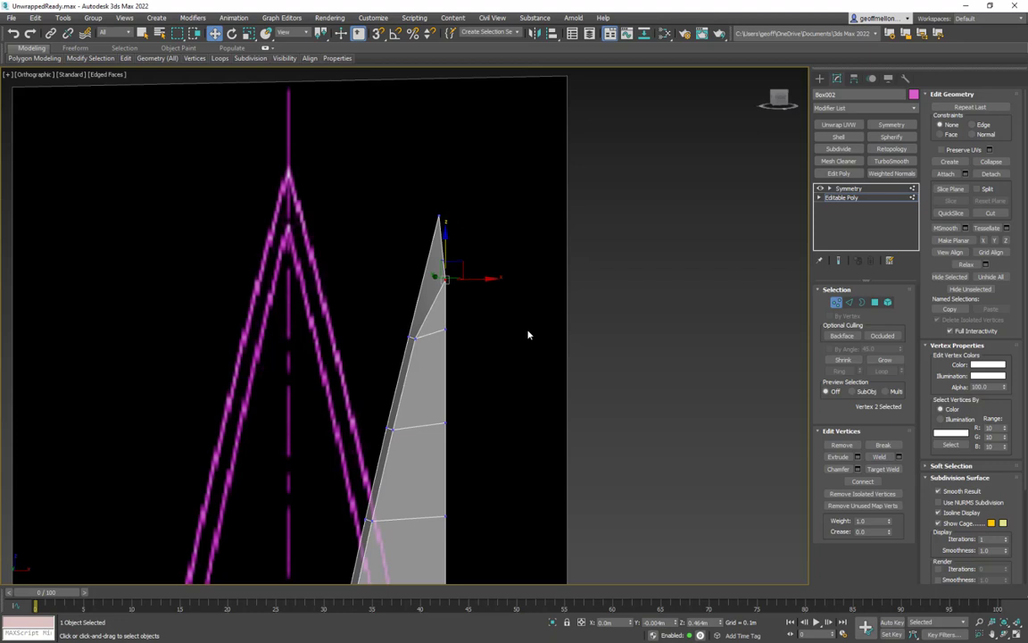
{"action": "key", "text": "f"}
{"action": "scroll", "coordinate": [431, 328], "scroll_direction": "up", "scroll_amount": 8}
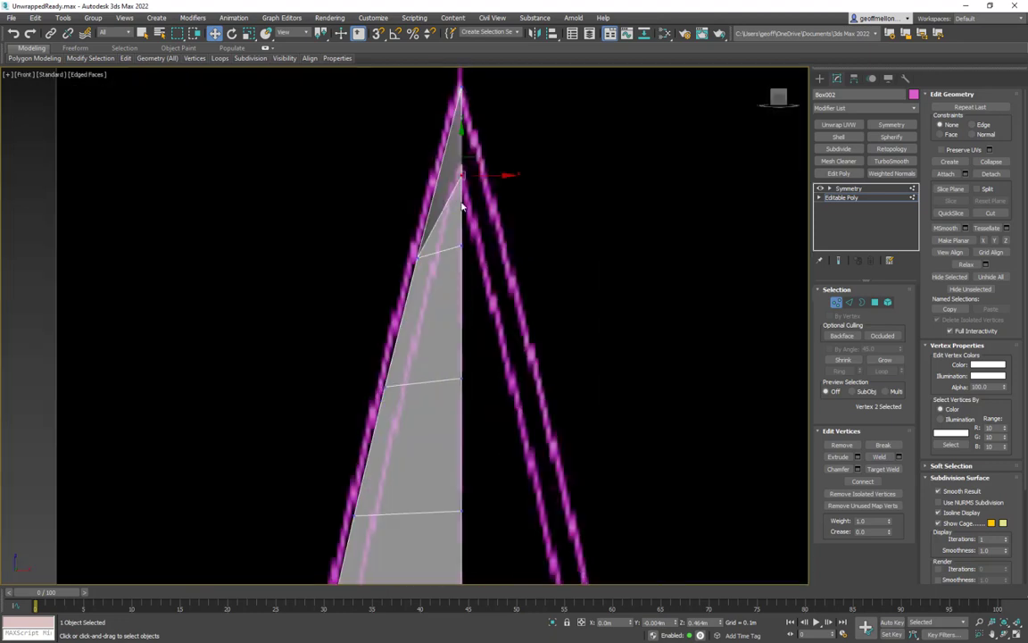
{"action": "left_click_drag", "start_coordinate": [461, 150], "coordinate": [461, 140]}
{"action": "scroll", "coordinate": [539, 308], "scroll_direction": "down", "scroll_amount": 2}
{"action": "middle_click_drag", "start_coordinate": [539, 308], "coordinate": [551, 259]}
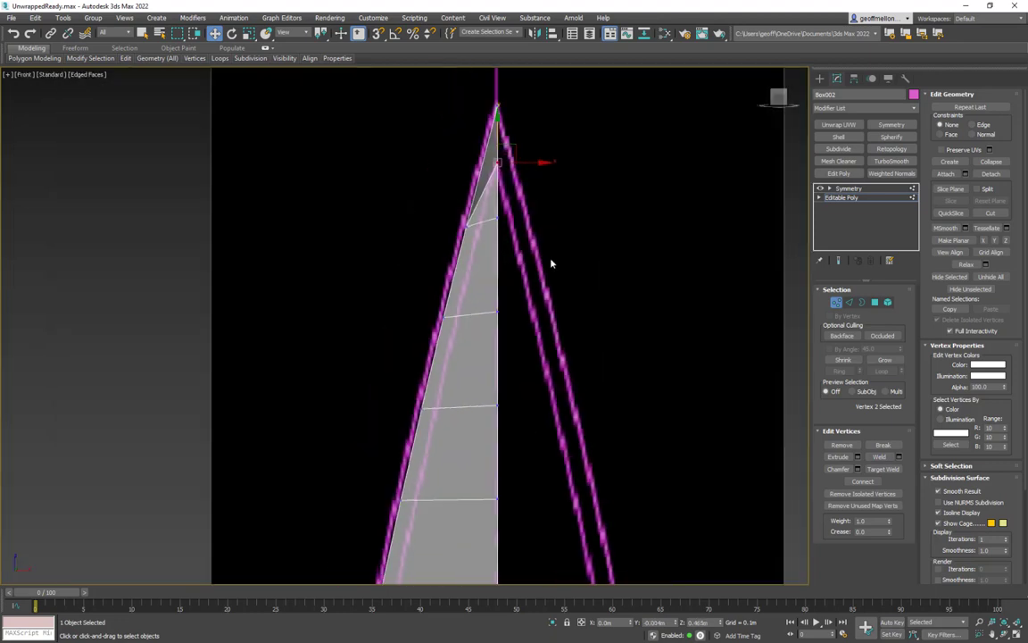
Step: Move the centre-line vertex of the first loop below the tip along Z to level its crosswise edge
{"action": "left_click", "coordinate": [500, 215]}
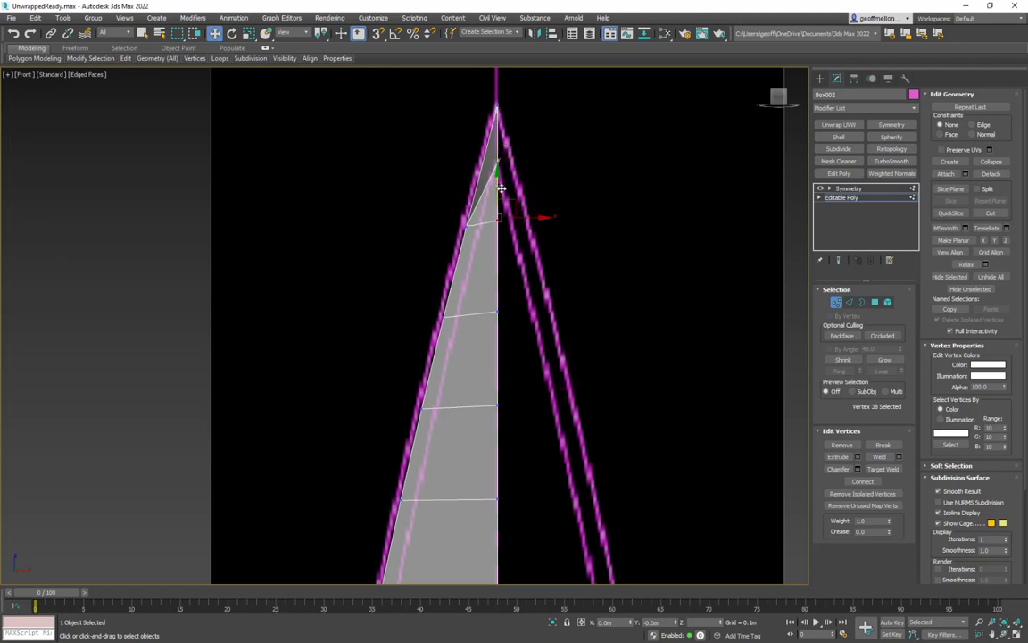
{"action": "left_click_drag", "start_coordinate": [499, 195], "coordinate": [499, 195]}
{"action": "middle_click_drag", "start_coordinate": [522, 405], "coordinate": [533, 368]}
Step: Select the 16 front outer-edge vertices down the blade and move them inward along X to the blueprint's inner outline
{"action": "left_click", "coordinate": [479, 186]}
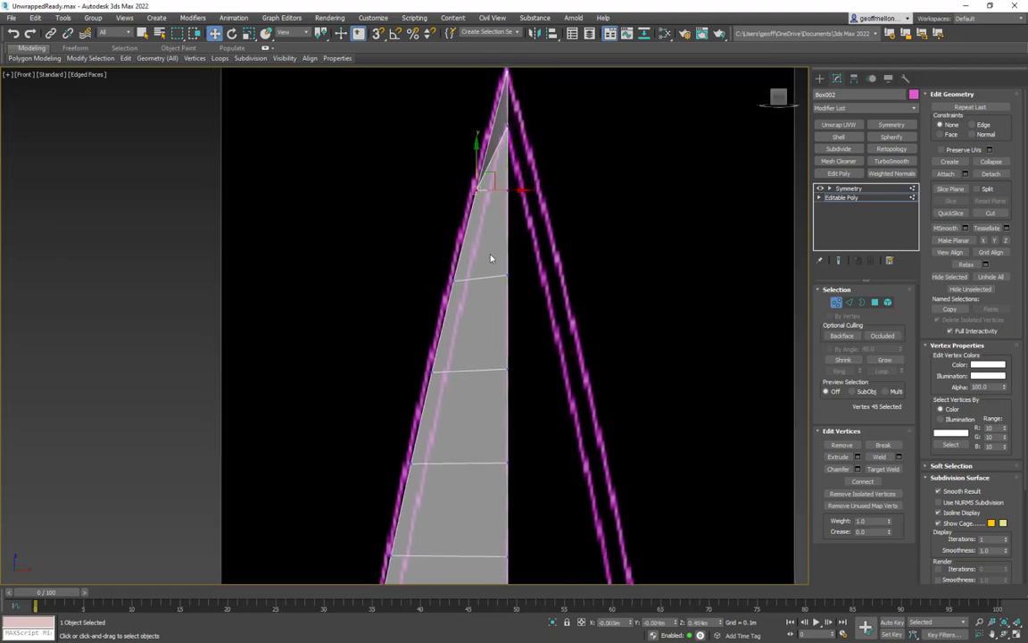
{"action": "left_click", "coordinate": [453, 281], "text": "ctrl"}
{"action": "middle_click_drag", "start_coordinate": [468, 427], "coordinate": [581, 361], "text": "alt"}
{"action": "left_click", "coordinate": [481, 284], "text": "ctrl"}
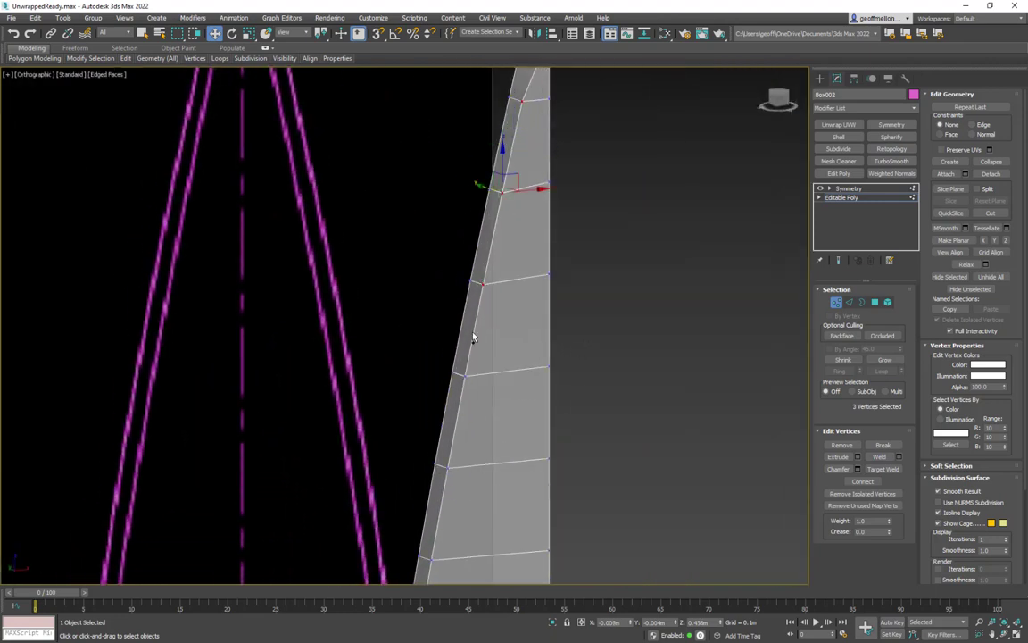
{"action": "left_click", "coordinate": [464, 375], "text": "ctrl"}
{"action": "left_click", "coordinate": [444, 469], "text": "ctrl"}
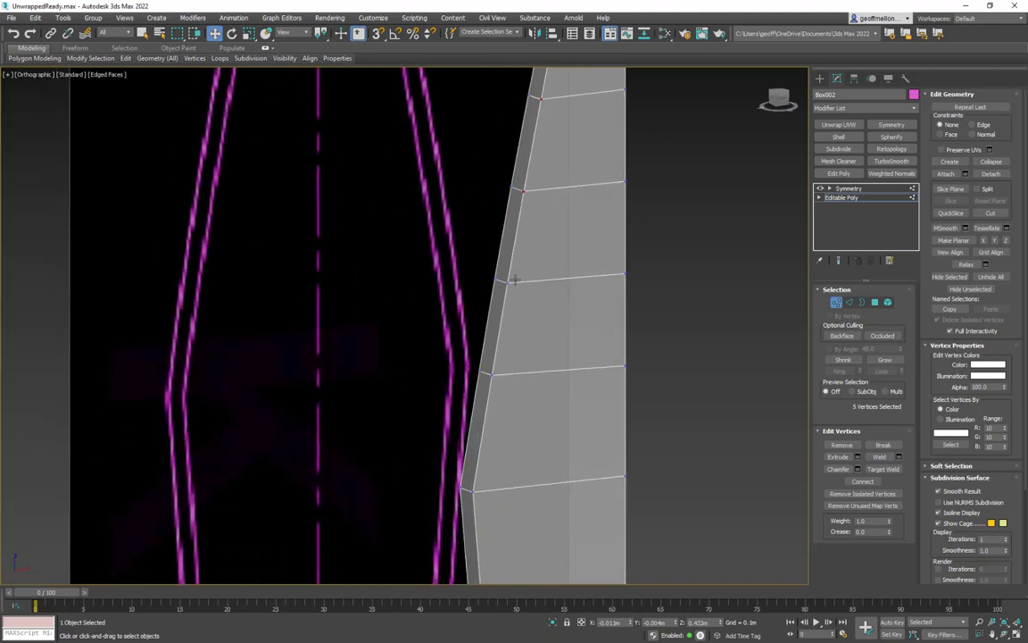
{"action": "left_click", "coordinate": [492, 375], "text": "ctrl"}
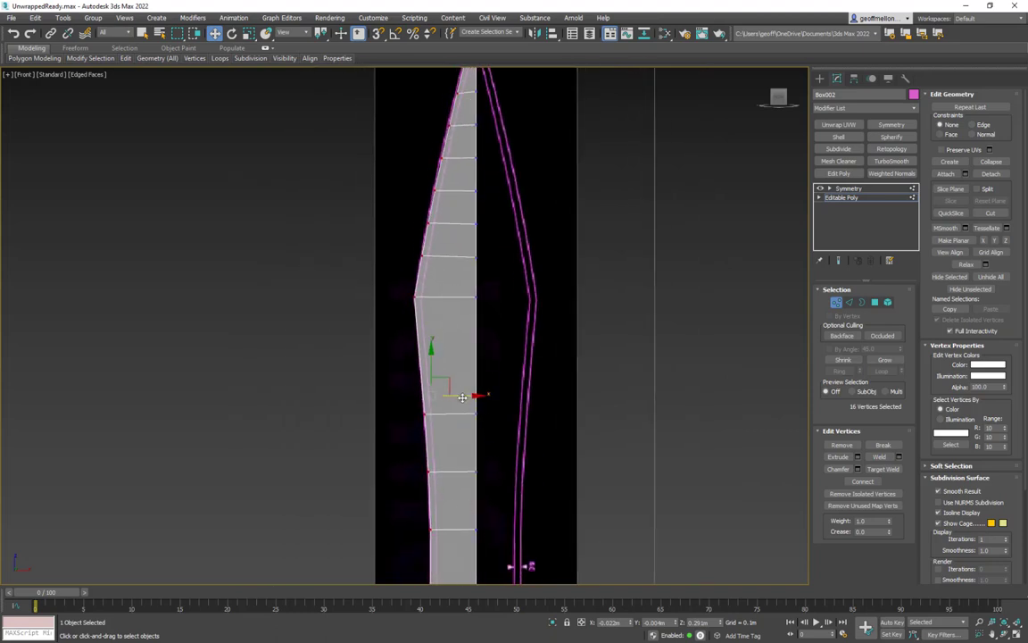
{"action": "left_click_drag", "start_coordinate": [462, 398], "coordinate": [470, 399]}
Step: Move the three bevel vertices nearest the tip outward along X onto the blueprint's inner outline
{"action": "middle_click_drag", "start_coordinate": [462, 149], "coordinate": [489, 414]}
{"action": "scroll", "coordinate": [489, 414], "scroll_direction": "up", "scroll_amount": 6}
{"action": "left_click", "coordinate": [522, 177]}
{"action": "left_click", "coordinate": [497, 266], "text": "ctrl"}
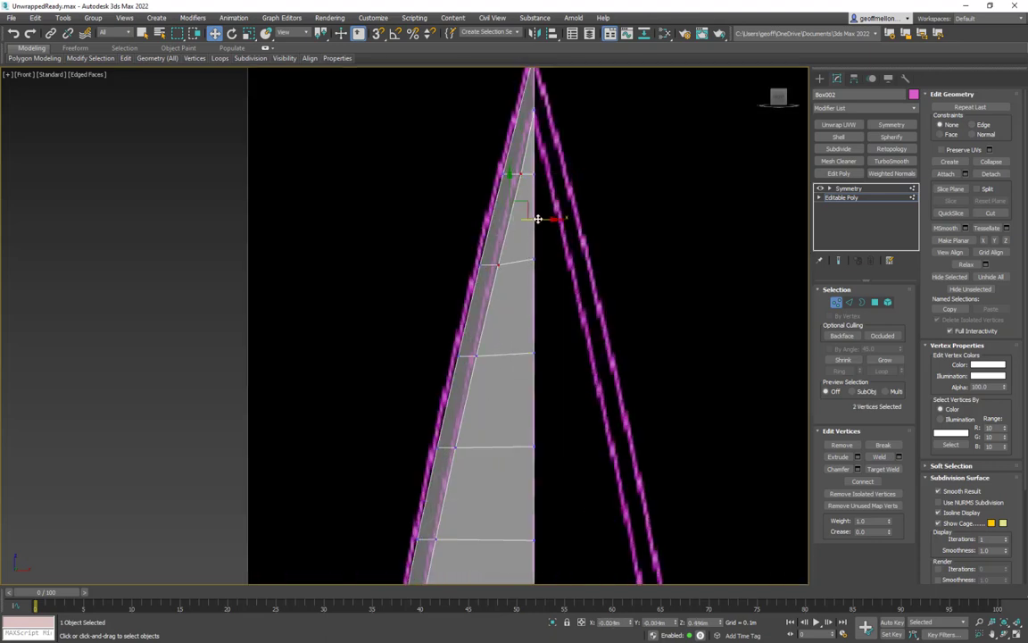
{"action": "left_click", "coordinate": [478, 358]}
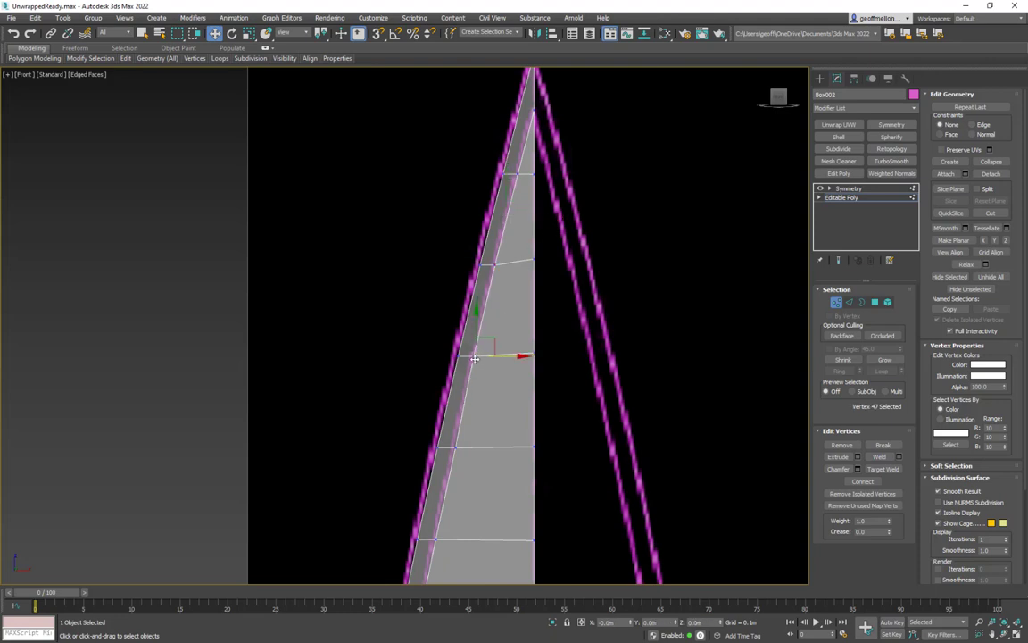
{"action": "middle_click_drag", "start_coordinate": [561, 188], "coordinate": [567, 172]}
{"action": "scroll", "coordinate": [567, 173], "scroll_direction": "down", "scroll_amount": 3}
Step: Adjust the outer vertex pairs of the loops above the guard along X to follow the blueprint's curve
{"action": "middle_click_drag", "start_coordinate": [533, 564], "coordinate": [476, 313]}
{"action": "left_click_drag", "start_coordinate": [514, 288], "coordinate": [513, 292]}
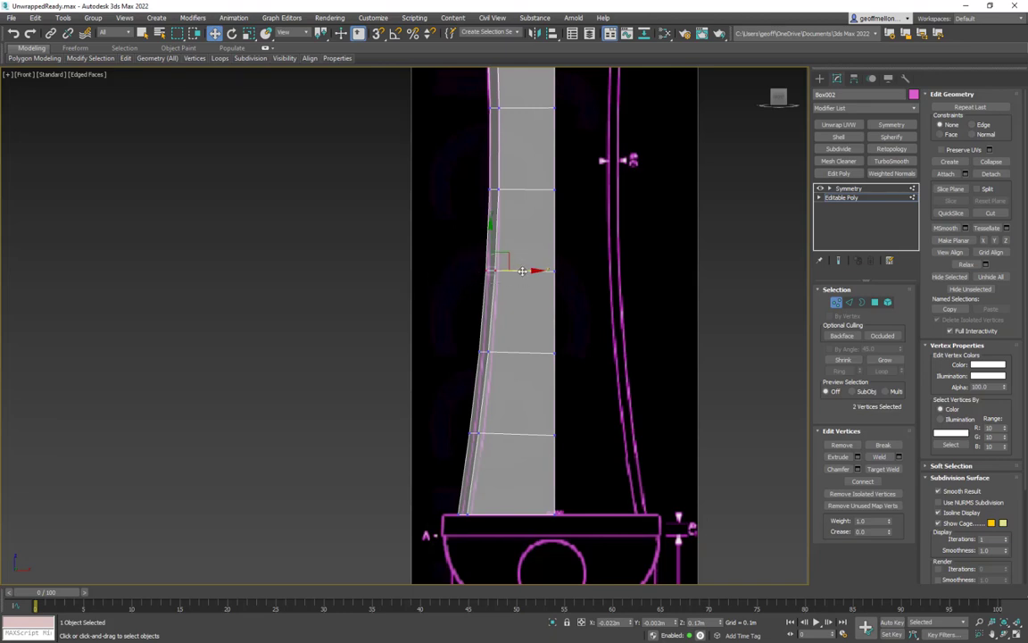
{"action": "left_click_drag", "start_coordinate": [458, 342], "coordinate": [522, 352]}
{"action": "left_click_drag", "start_coordinate": [450, 411], "coordinate": [512, 436]}
Step: Leave vertex editing and show the end result of the Symmetry modifier to display the full blade
{"action": "scroll", "coordinate": [519, 332], "scroll_direction": "down", "scroll_amount": 2}
{"action": "mouse_move", "coordinate": [519, 332]}
{"action": "middle_mouse_down"}
{"action": "mouse_move", "coordinate": [517, 443]}
{"action": "mouse_move", "coordinate": [574, 261]}
{"action": "mouse_move", "coordinate": [517, 349]}
{"action": "mouse_move", "coordinate": [509, 260]}
{"action": "mouse_move", "coordinate": [498, 272]}
{"action": "mouse_move", "coordinate": [428, 214]}
{"action": "mouse_move", "coordinate": [523, 257]}
{"action": "mouse_move", "coordinate": [613, 276]}
{"action": "mouse_move", "coordinate": [665, 260]}
{"action": "mouse_move", "coordinate": [542, 250]}
{"action": "mouse_move", "coordinate": [544, 280]}
{"action": "mouse_move", "coordinate": [537, 252]}
{"action": "mouse_move", "coordinate": [601, 394]}
{"action": "mouse_move", "coordinate": [613, 337]}
{"action": "mouse_move", "coordinate": [650, 367]}
{"action": "mouse_move", "coordinate": [554, 367]}
{"action": "mouse_move", "coordinate": [564, 387]}
{"action": "mouse_move", "coordinate": [606, 404]}
{"action": "mouse_move", "coordinate": [567, 397]}
{"action": "mouse_move", "coordinate": [662, 416]}
{"action": "mouse_move", "coordinate": [659, 425]}
{"action": "mouse_move", "coordinate": [672, 390]}
{"action": "middle_mouse_up"}
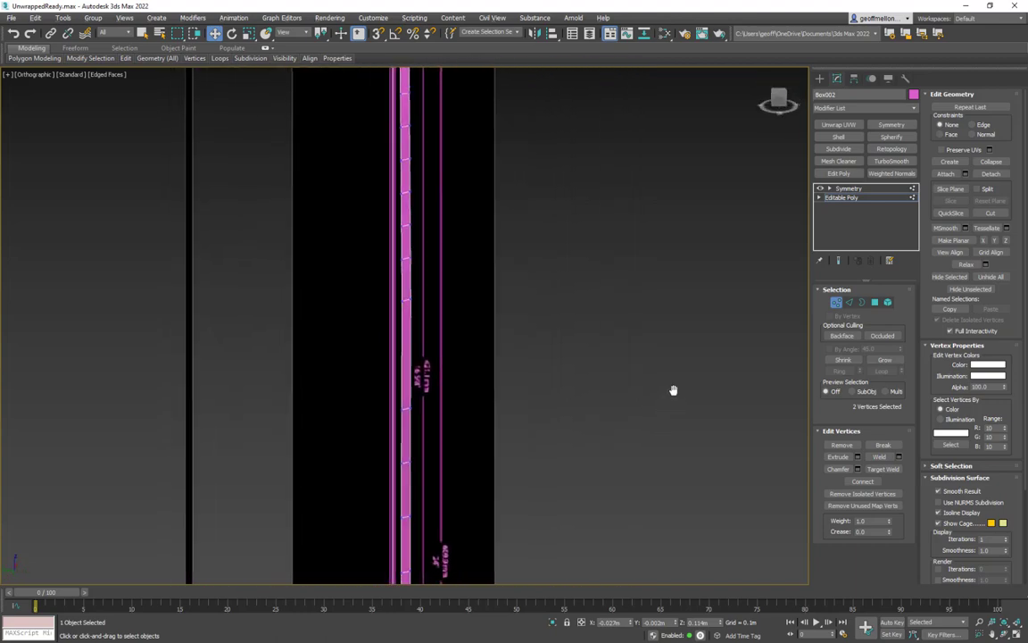
{"action": "left_click", "coordinate": [836, 304]}
{"action": "left_click", "coordinate": [839, 261]}
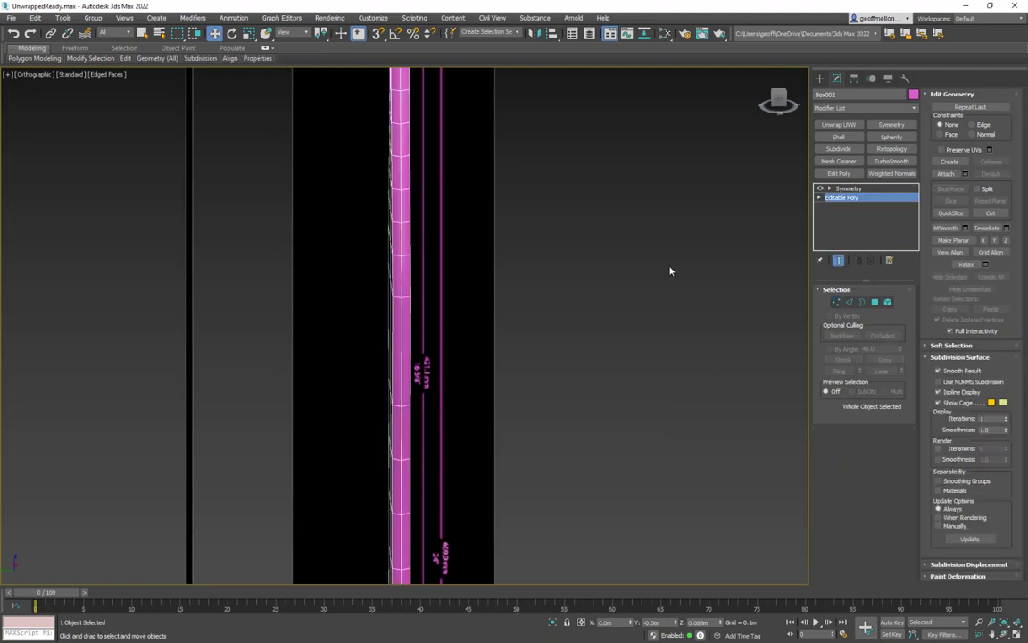
{"action": "middle_click_drag", "start_coordinate": [679, 347], "coordinate": [598, 340], "text": "alt"}
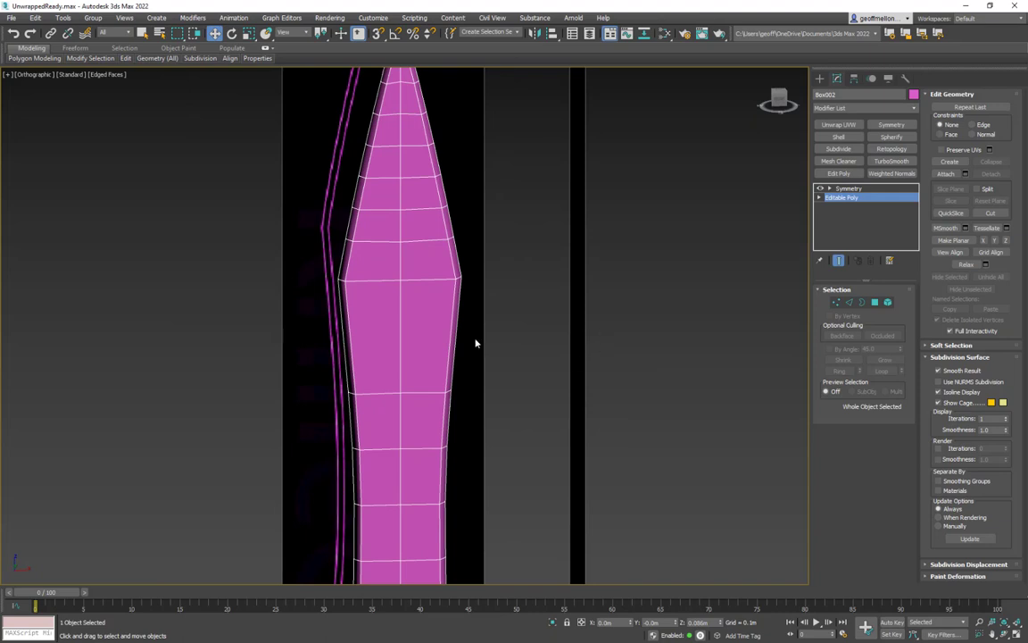
{"action": "middle_click_drag", "start_coordinate": [537, 305], "coordinate": [554, 268]}
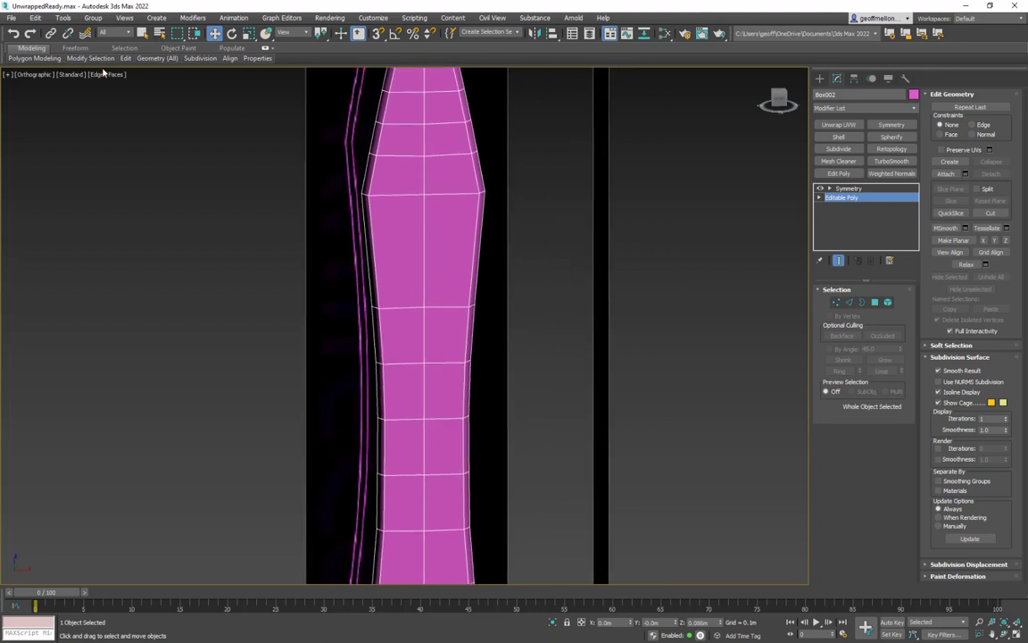
Step: Turn off the edged-faces display and inspect the shaded blade from several angles against the blueprints
{"action": "key", "text": "F4"}
{"action": "middle_click_drag", "start_coordinate": [341, 188], "coordinate": [256, 218]}
{"action": "mouse_move", "coordinate": [349, 253]}
{"action": "middle_mouse_down", "text": "alt"}
{"action": "mouse_move", "coordinate": [455, 229]}
{"action": "mouse_move", "coordinate": [431, 217]}
{"action": "mouse_move", "coordinate": [377, 221]}
{"action": "middle_mouse_up", "text": "alt"}
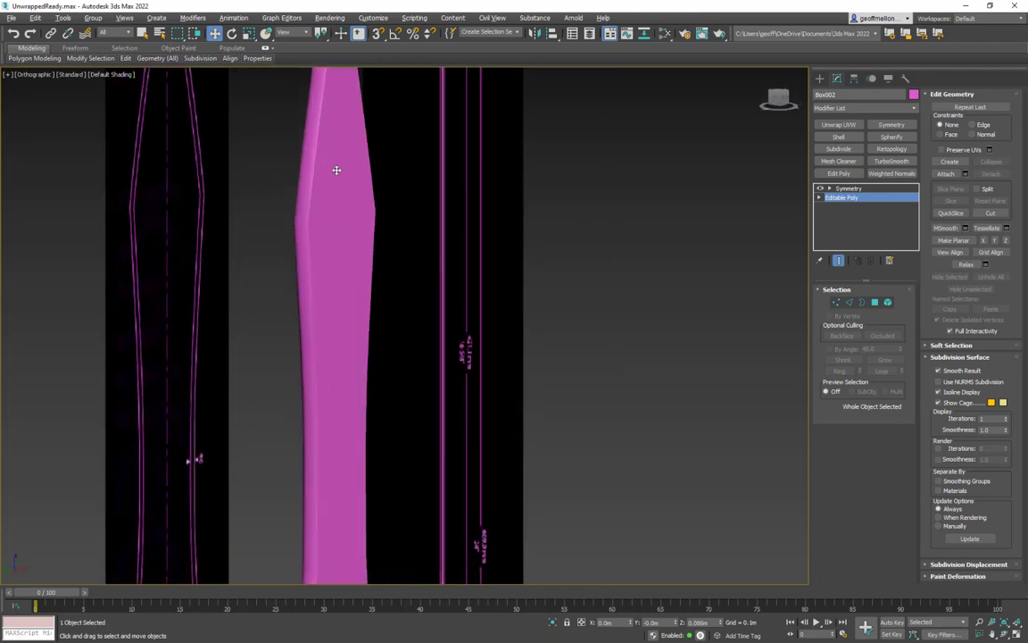
{"action": "middle_click_drag", "start_coordinate": [312, 177], "coordinate": [424, 333], "text": "alt"}
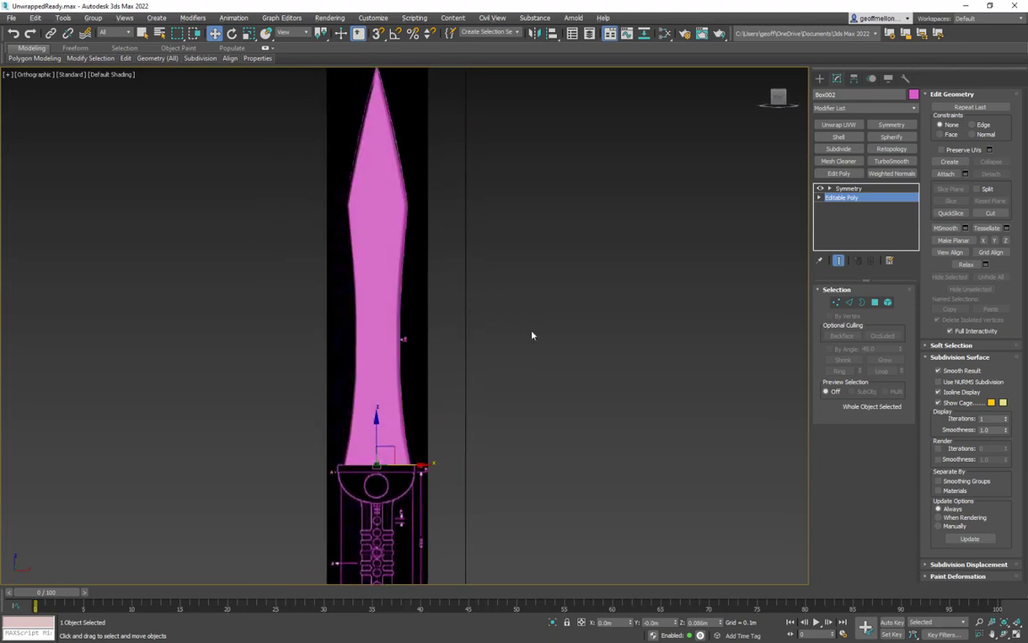
{"action": "middle_click_drag", "start_coordinate": [519, 383], "coordinate": [653, 454], "text": "alt"}
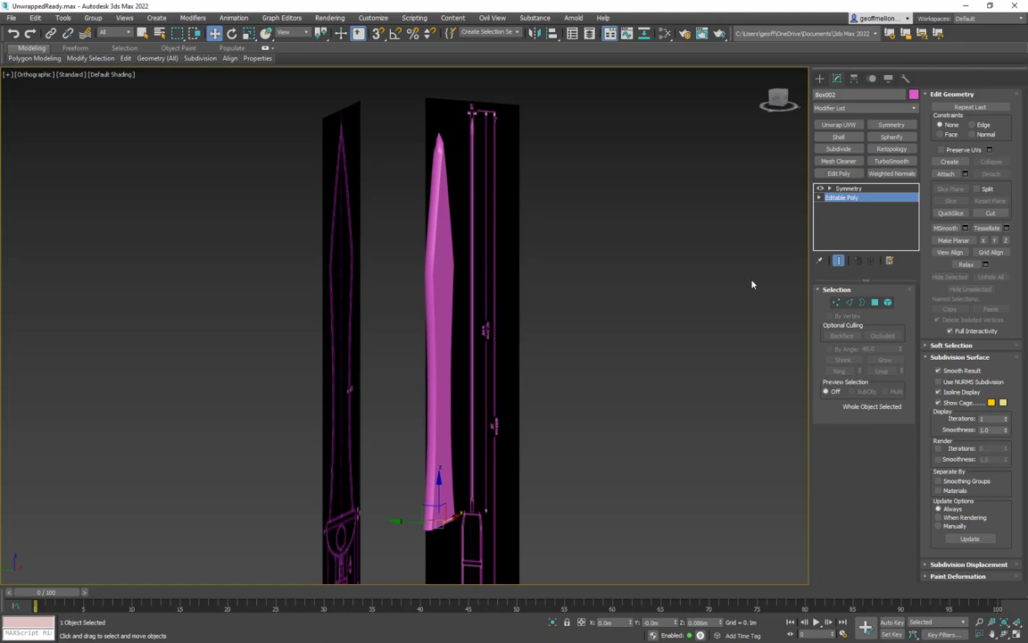
{"action": "middle_click_drag", "start_coordinate": [639, 321], "coordinate": [608, 301], "text": "alt"}
{"action": "middle_click_drag", "start_coordinate": [619, 309], "coordinate": [624, 299], "text": "alt"}
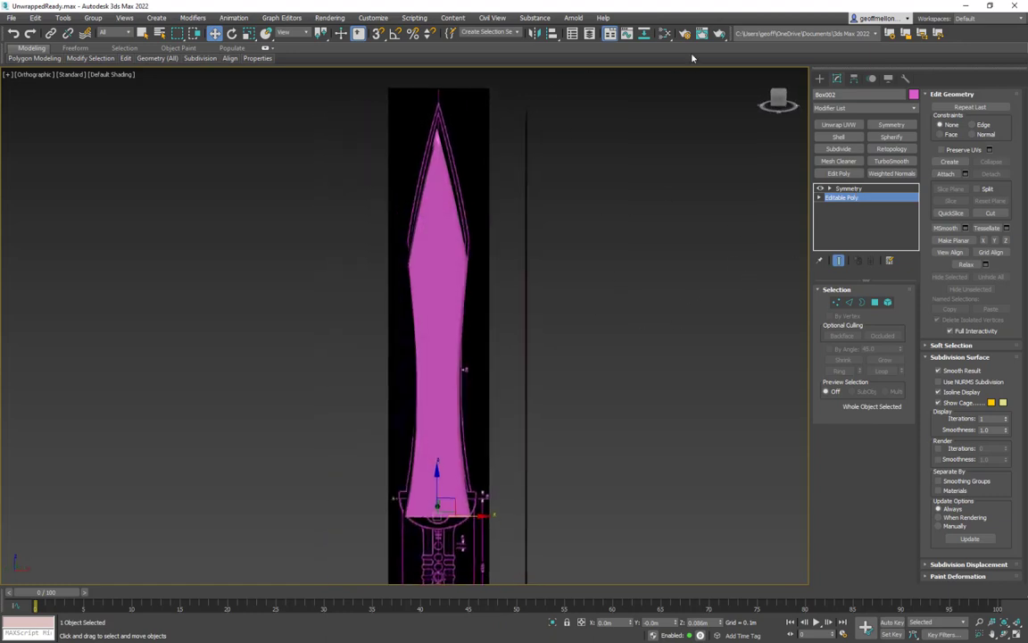
Step: Delete the hidden Box001 object from the Gladius layer in the Layer Explorer and expand the layer
{"action": "left_click", "coordinate": [589, 33]}
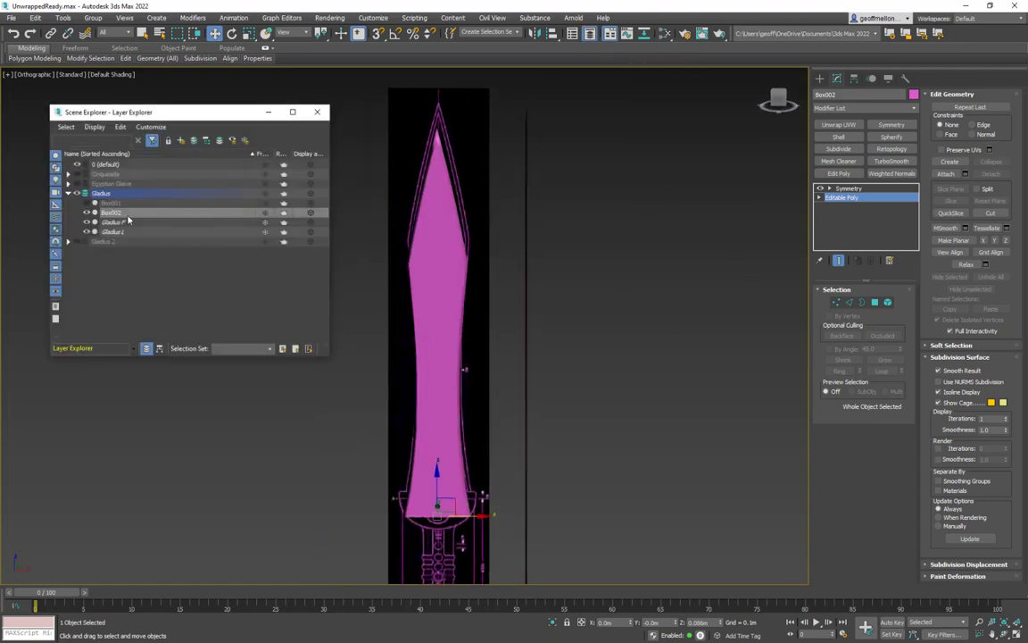
{"action": "left_click", "coordinate": [144, 205]}
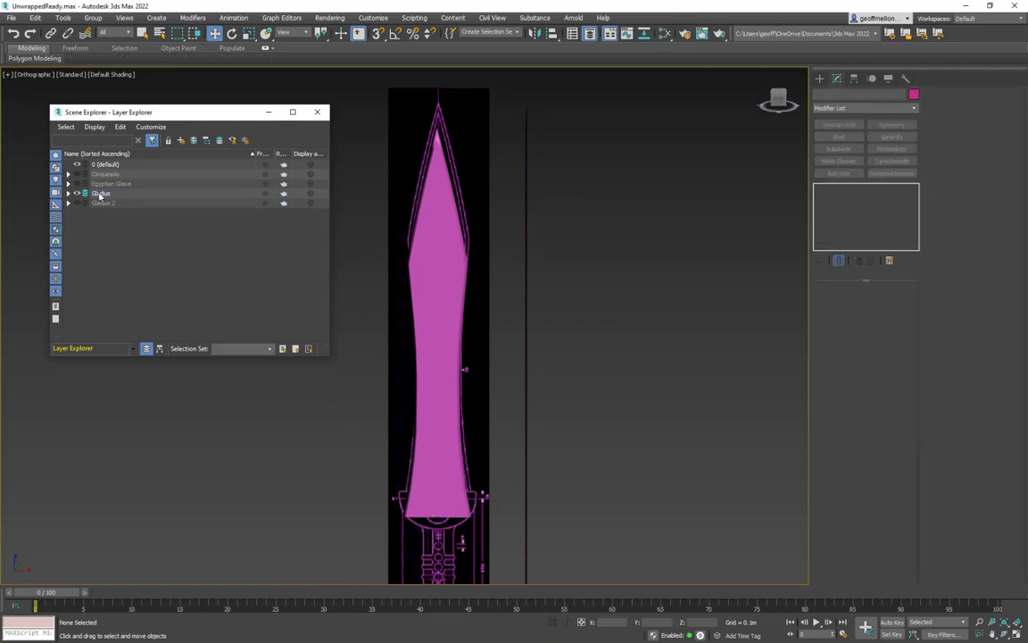
{"action": "left_click", "coordinate": [68, 193]}
Step: Rename the blade object Box002 as Gladius in the Layer Explorer
{"action": "left_click", "coordinate": [126, 203]}
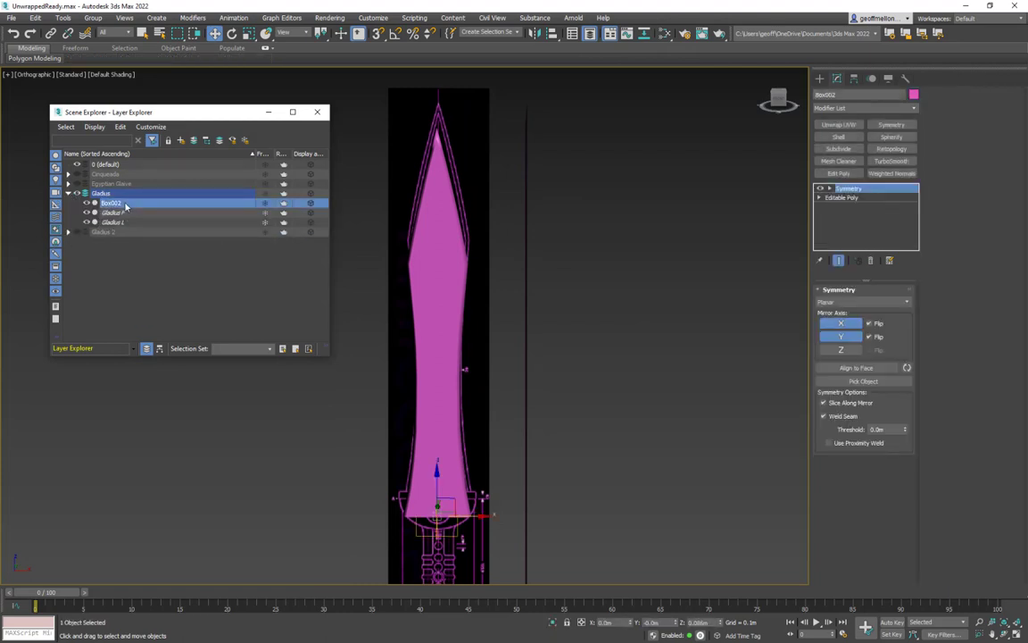
{"action": "left_click", "coordinate": [126, 204]}
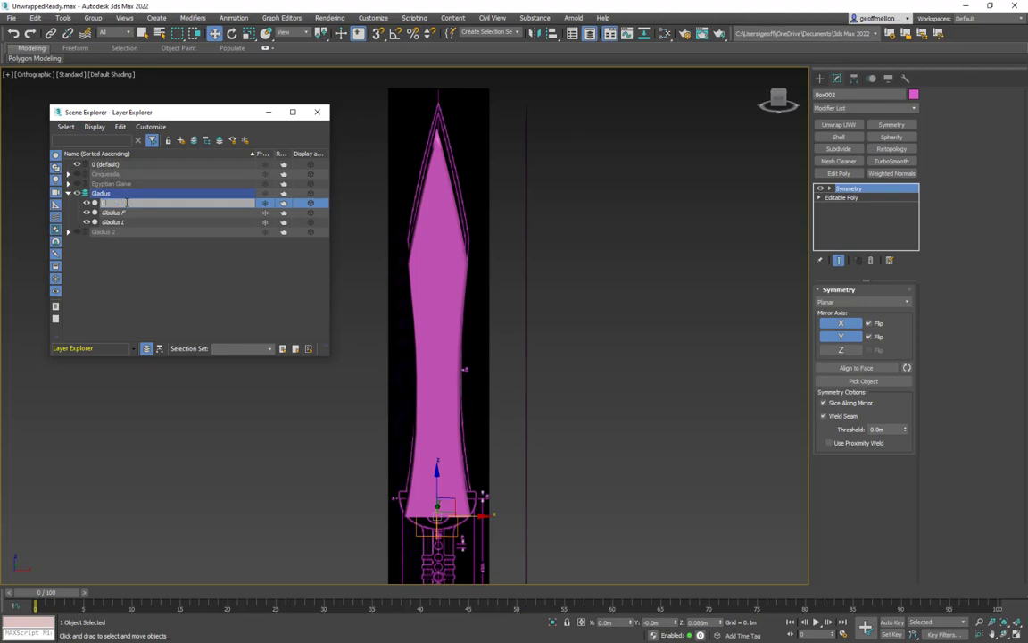
{"action": "type", "text": "Gladius"}
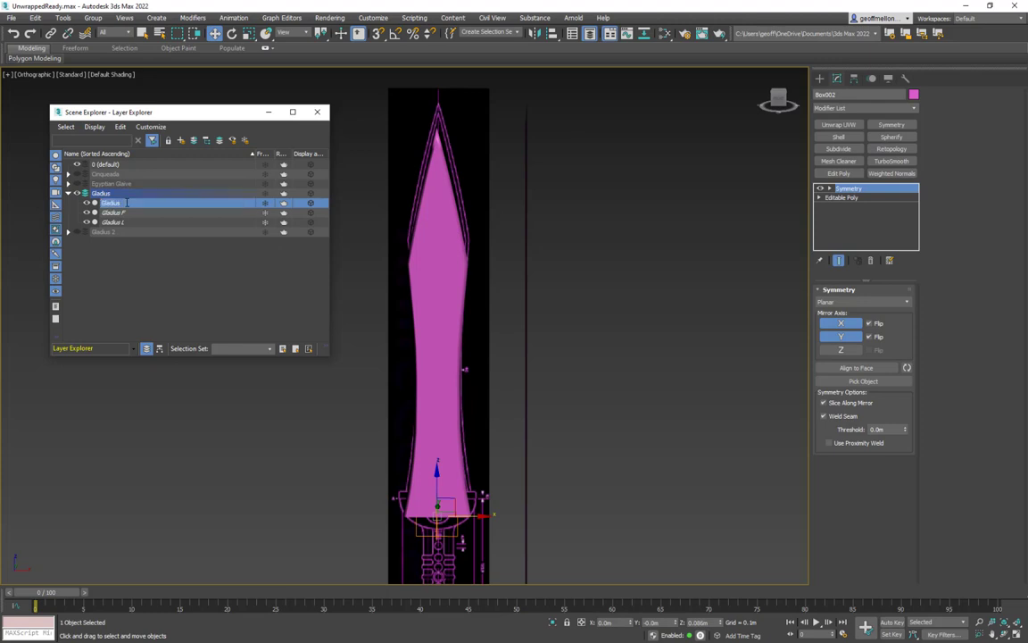
Step: Close the Layer Explorer and inspect the shaded blade up close and together with the hilt blueprint
{"action": "middle_click_drag", "start_coordinate": [553, 249], "coordinate": [659, 234], "text": "alt"}
{"action": "scroll", "coordinate": [644, 232], "scroll_direction": "up", "scroll_amount": 3}
{"action": "scroll", "coordinate": [448, 187], "scroll_direction": "up", "scroll_amount": 2}
{"action": "middle_click_drag", "start_coordinate": [452, 190], "coordinate": [702, 221]}
{"action": "middle_click_drag", "start_coordinate": [556, 171], "coordinate": [223, 190], "text": "alt"}
{"action": "left_click", "coordinate": [318, 112]}
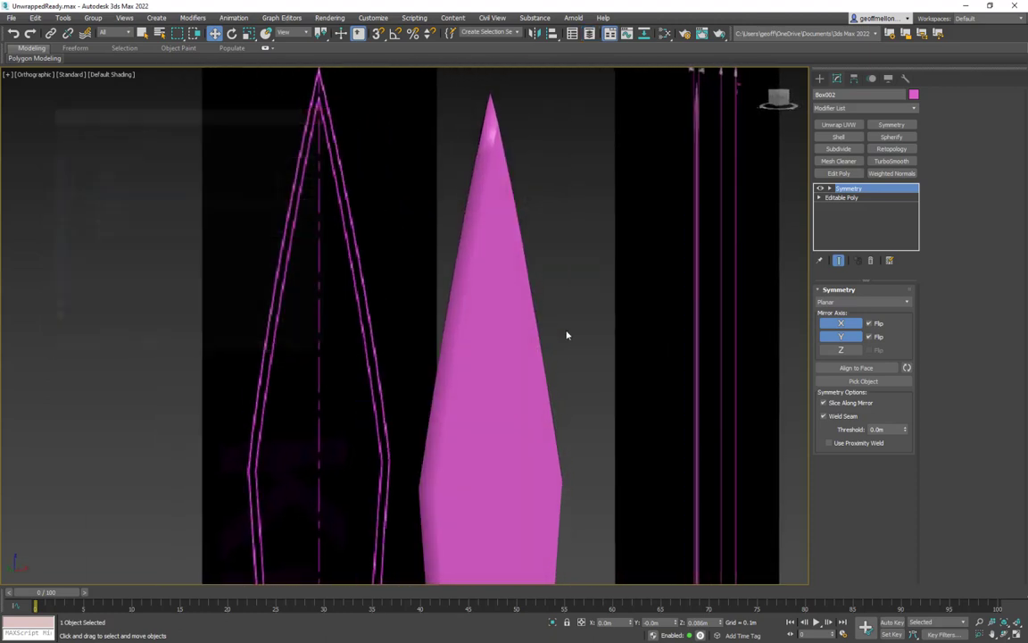
{"action": "scroll", "coordinate": [551, 326], "scroll_direction": "down", "scroll_amount": 6}
{"action": "middle_click_drag", "start_coordinate": [664, 333], "coordinate": [461, 172], "text": "alt"}
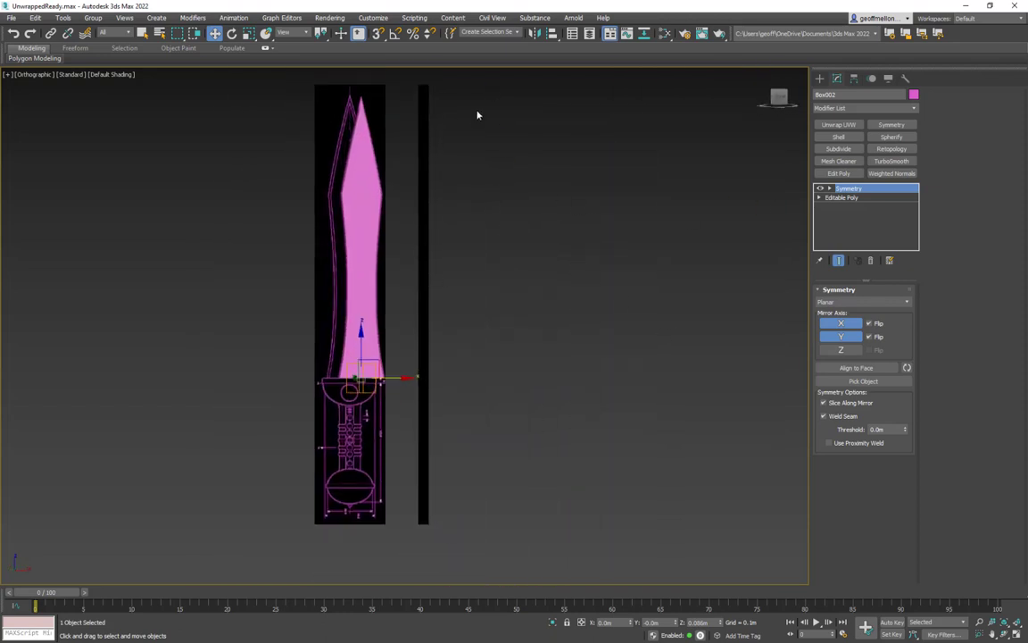